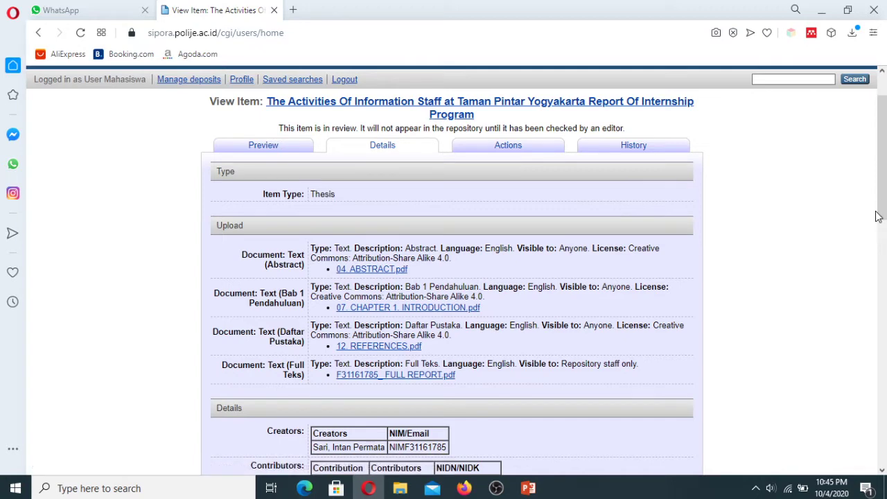
Scroll through the thesis item's Details tab, briefly highlighting the creator's student ID.
left_click_drag(880, 215, 880, 254)
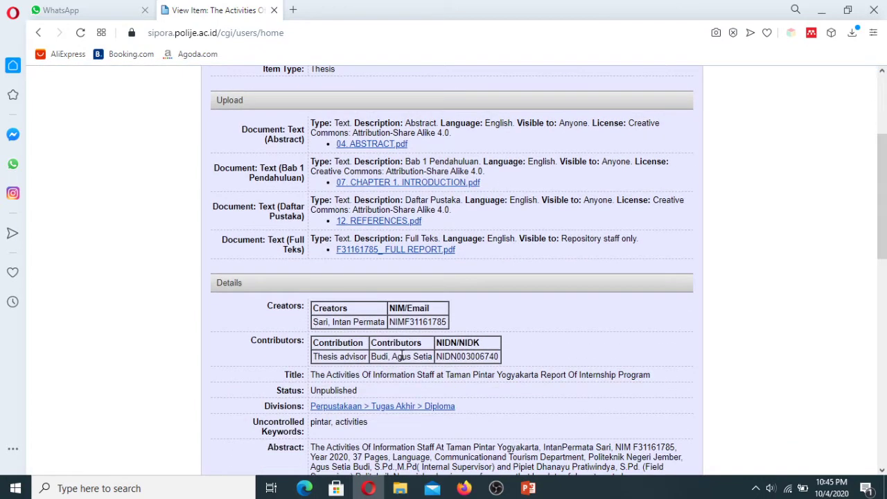
left_click_drag(391, 321, 449, 323)
left_click(451, 327)
left_click_drag(882, 253, 884, 216)
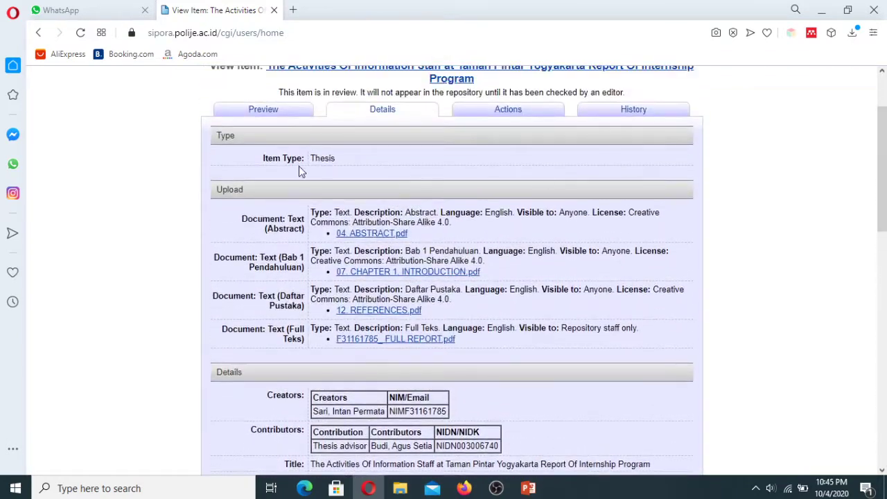
Show the item's Preview and scroll down to the abstract and back to the top.
left_click(277, 121)
left_click_drag(884, 253, 884, 364)
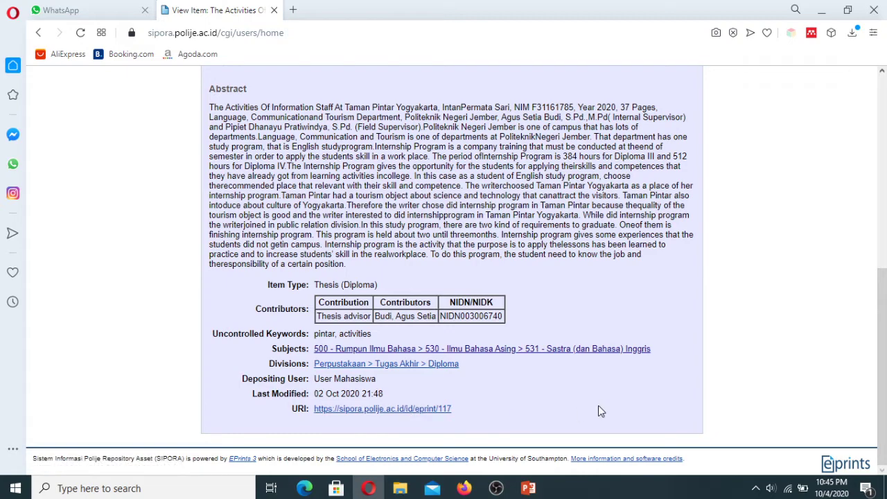
left_click_drag(885, 368, 885, 277)
scroll(885, 277, "up", 4)
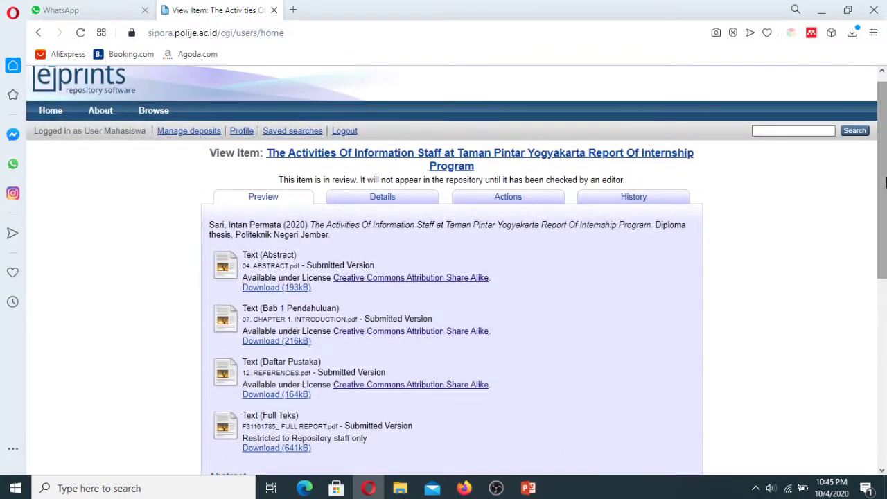
View the item's Actions tab, check its History, then return to Actions.
left_click(505, 196)
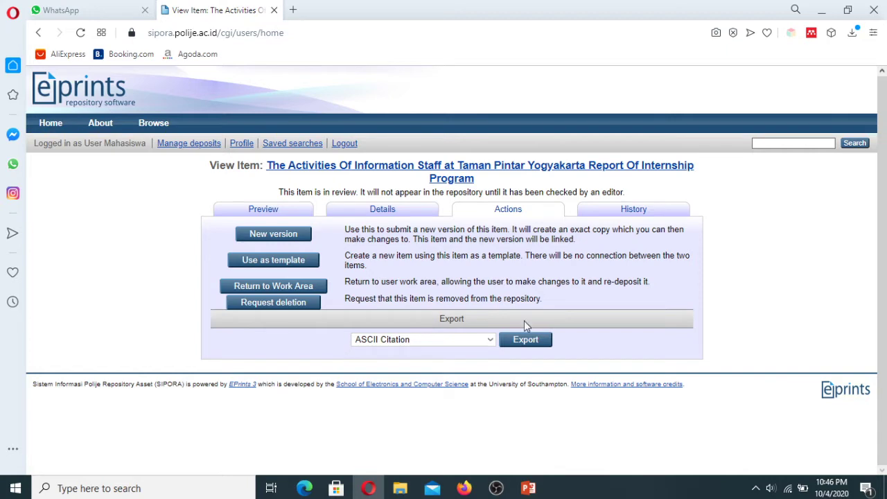
left_click(641, 212)
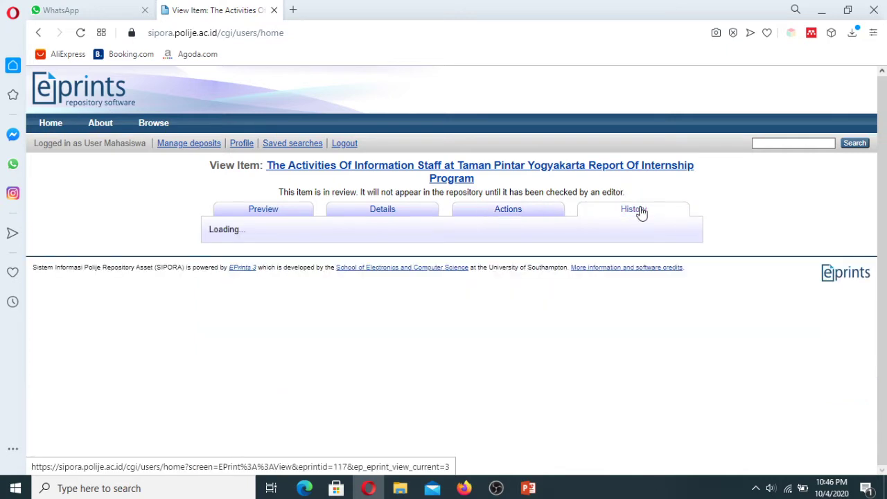
left_click(531, 216)
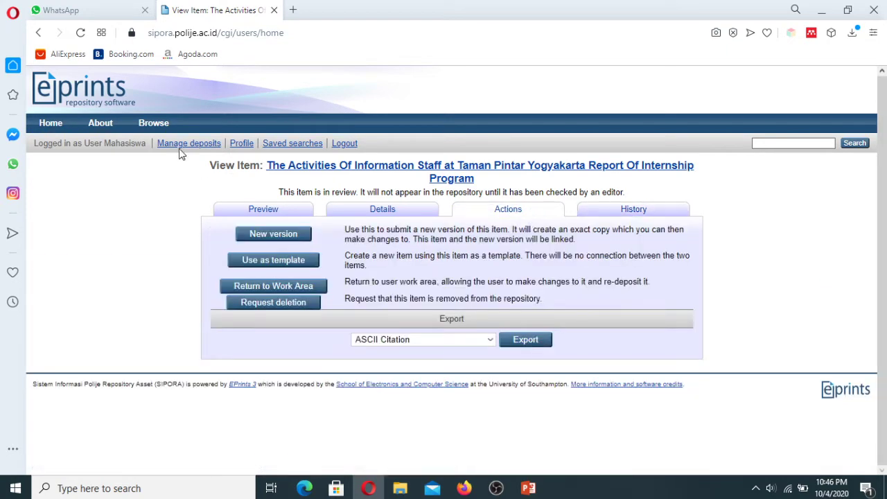
Start new deposit #150 from Manage deposits, set its type to Experiment and advance to upload.
left_click(183, 147)
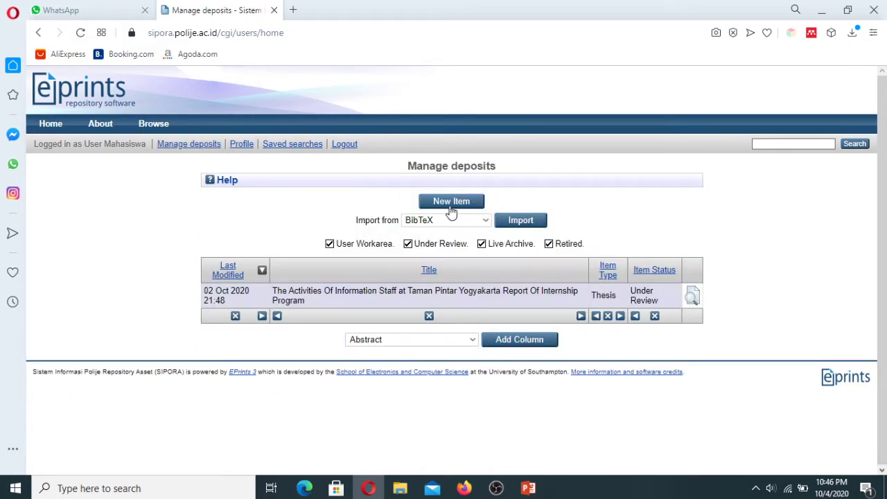
left_click(451, 209)
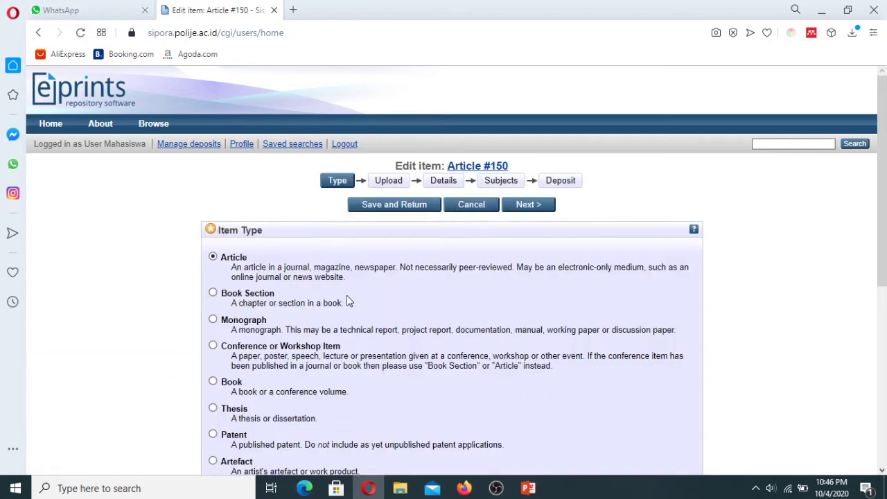
scroll(880, 152, "down", 1)
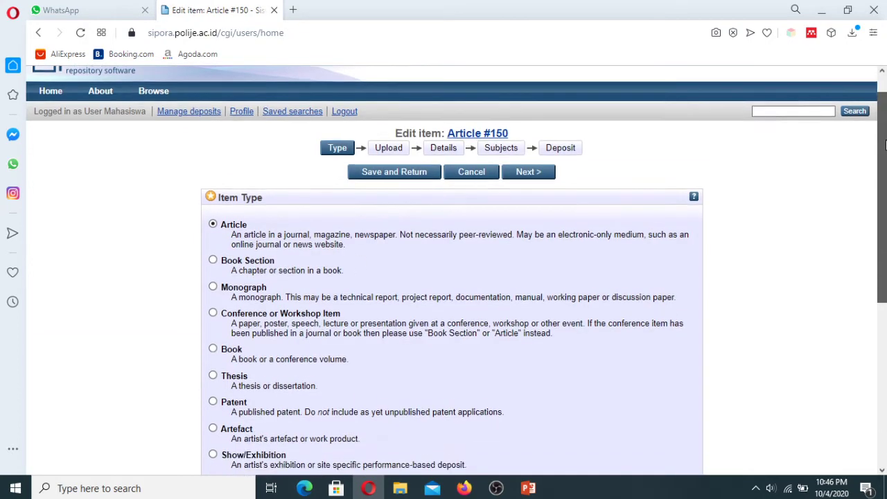
scroll(885, 149, "down", 2)
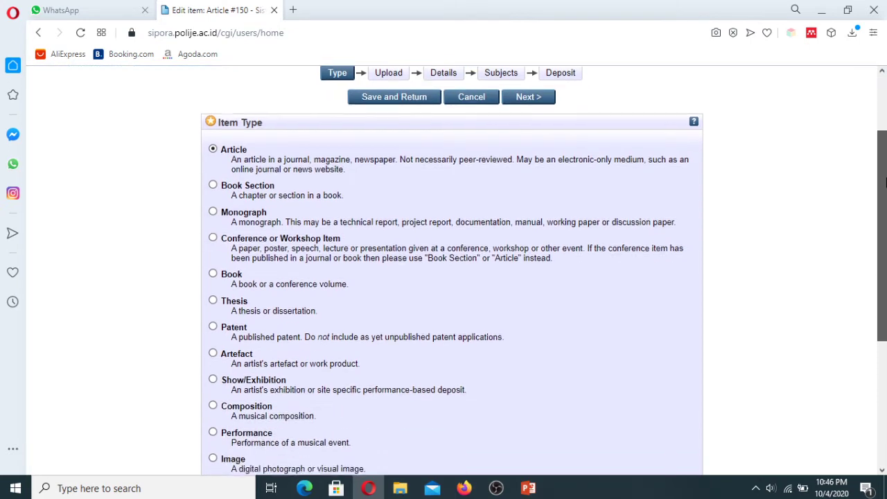
scroll(885, 153, "up", 3)
scroll(884, 159, "down", 1)
scroll(885, 161, "down", 3)
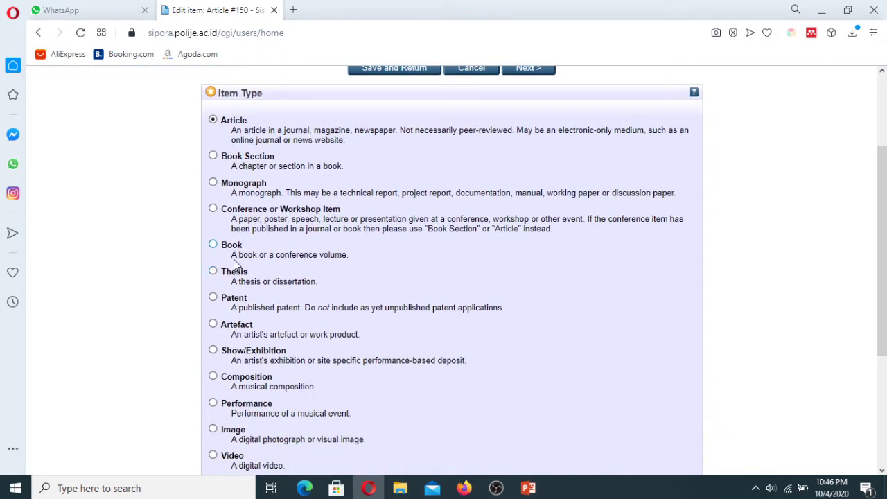
left_click_drag(885, 256, 884, 339)
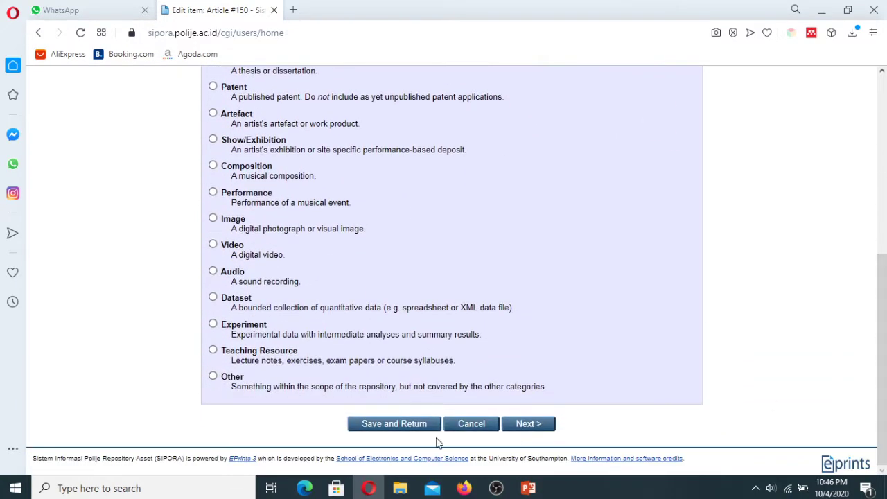
left_click(213, 326)
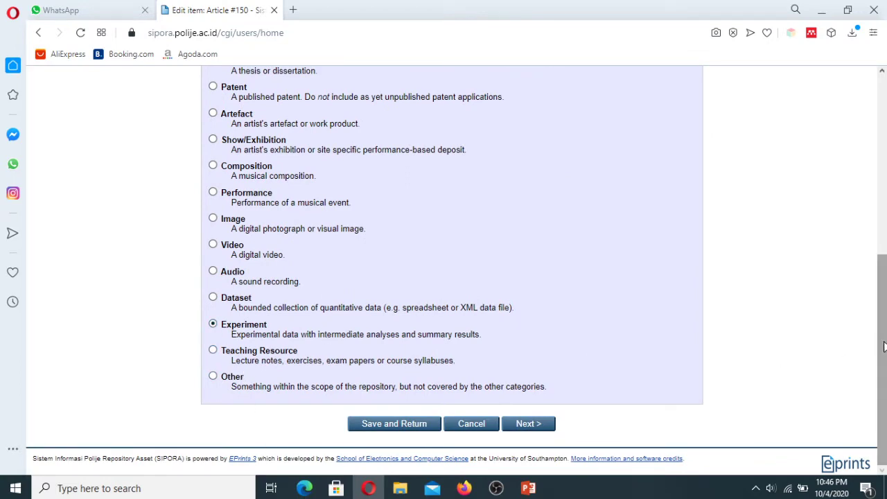
mouse_move(885, 347)
left_mouse_down()
mouse_move(884, 277)
mouse_move(885, 343)
left_mouse_up()
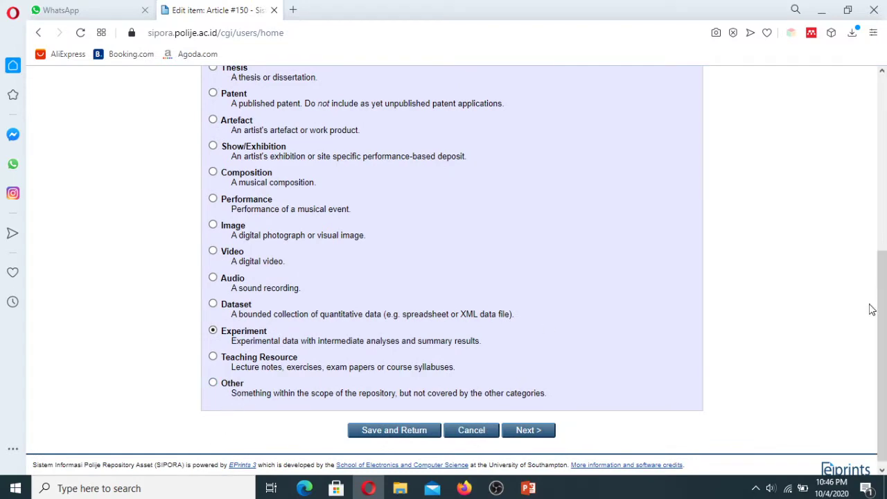
mouse_move(883, 321)
left_mouse_down()
mouse_move(885, 267)
mouse_move(885, 336)
left_mouse_up()
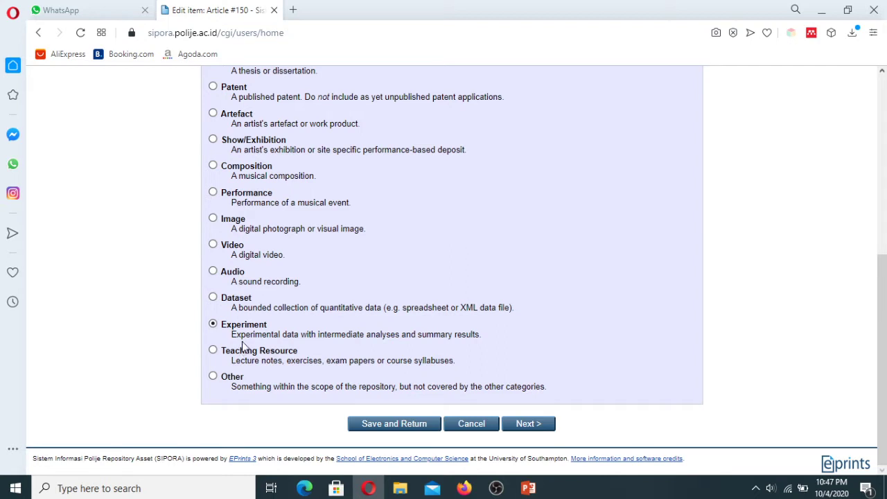
left_click(535, 429)
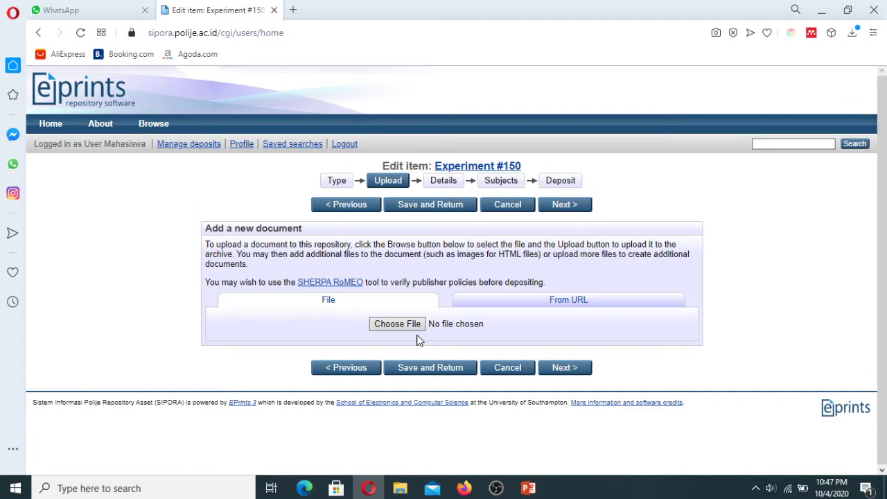
Close the Cover PPT Explorer window, leaving the BAGUS folder window in front.
mouse_move(406, 490)
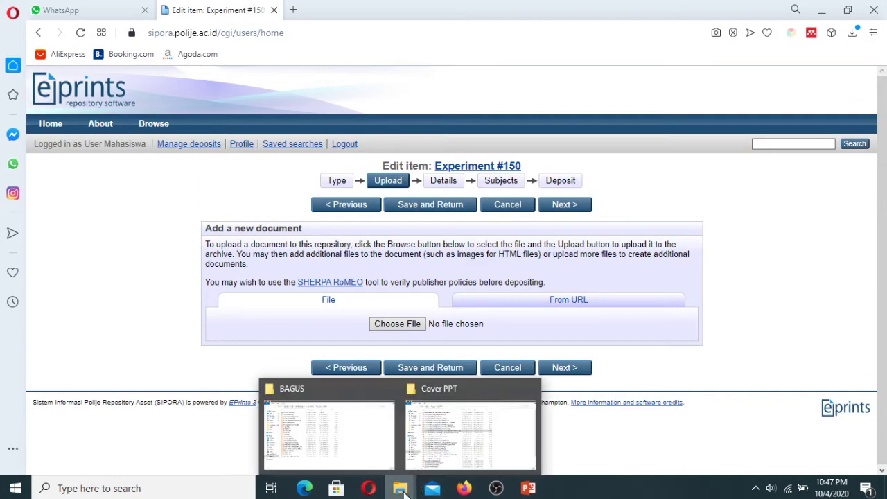
left_click(470, 449)
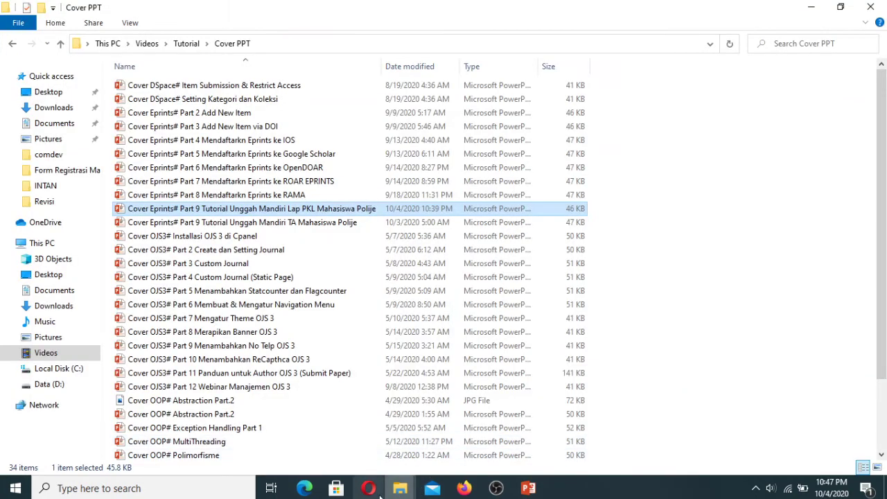
mouse_move(398, 490)
left_click(363, 459)
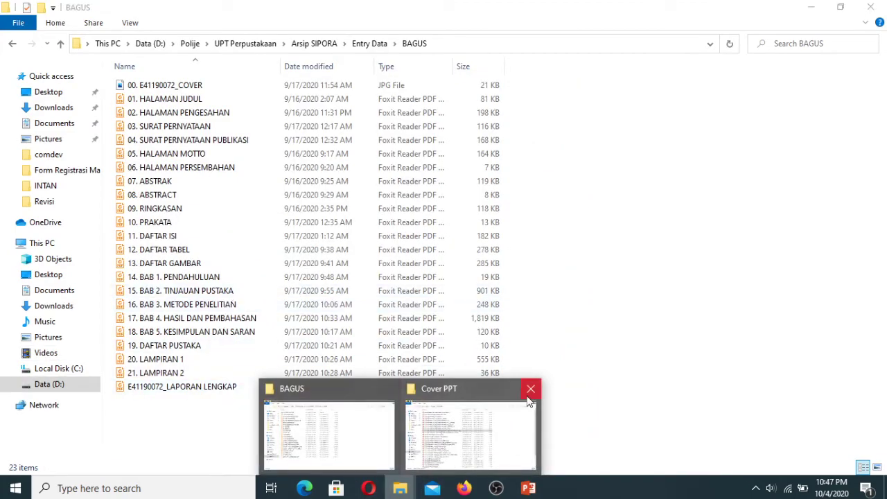
left_click(530, 388)
left_click(376, 436)
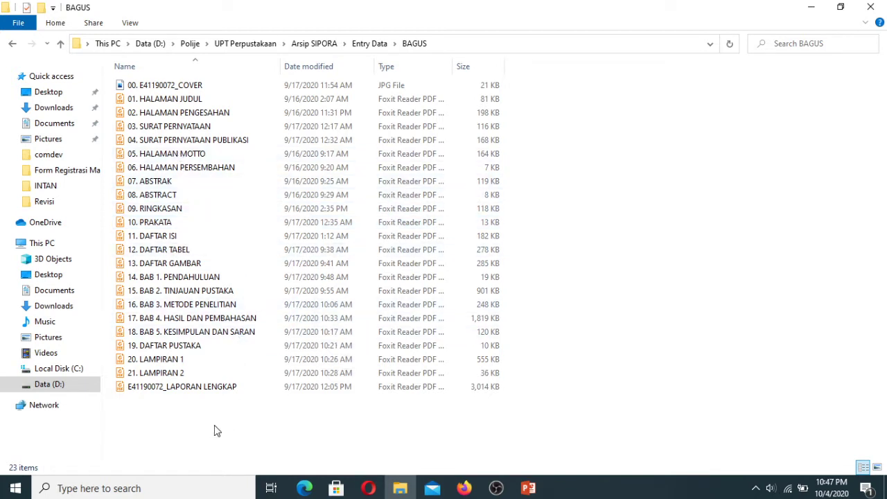
In BAGUS, select the ABSTRAK, BAB 1 PENDAHULUAN, DAFTAR PUSTAKA and full report files.
left_click_drag(203, 430, 173, 94)
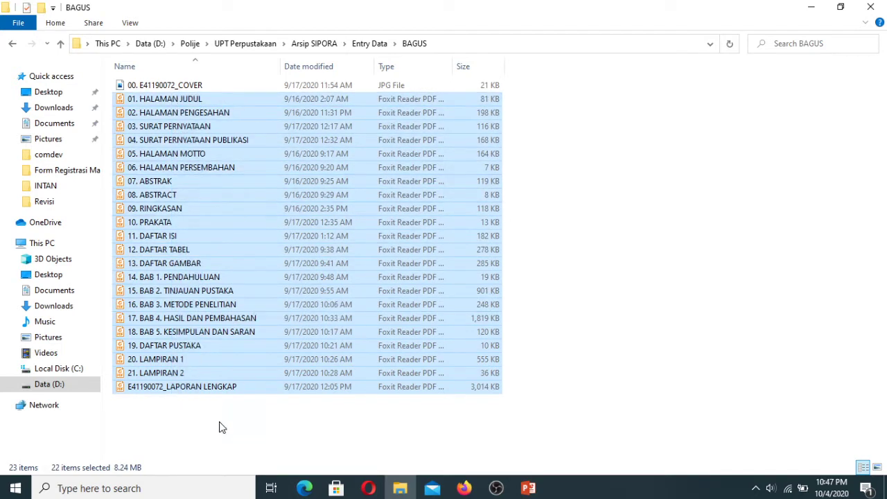
left_click(211, 436)
left_click_drag(209, 434, 192, 93)
left_click(210, 439)
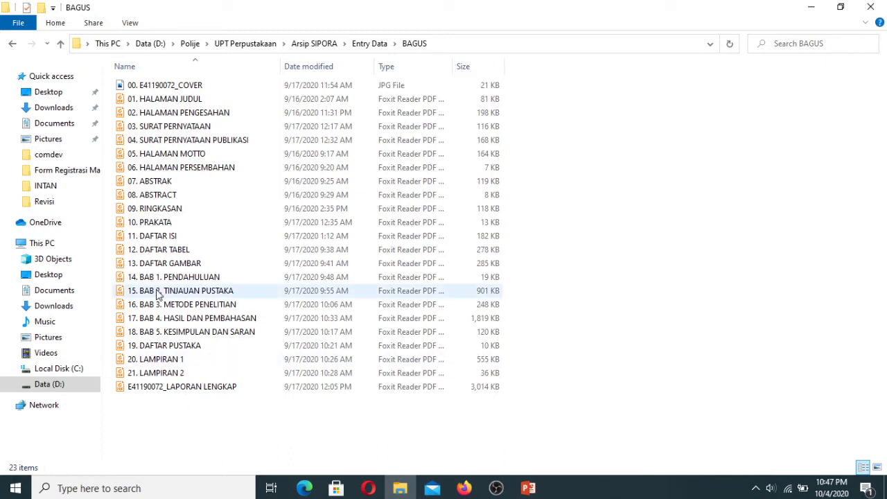
left_click(155, 184)
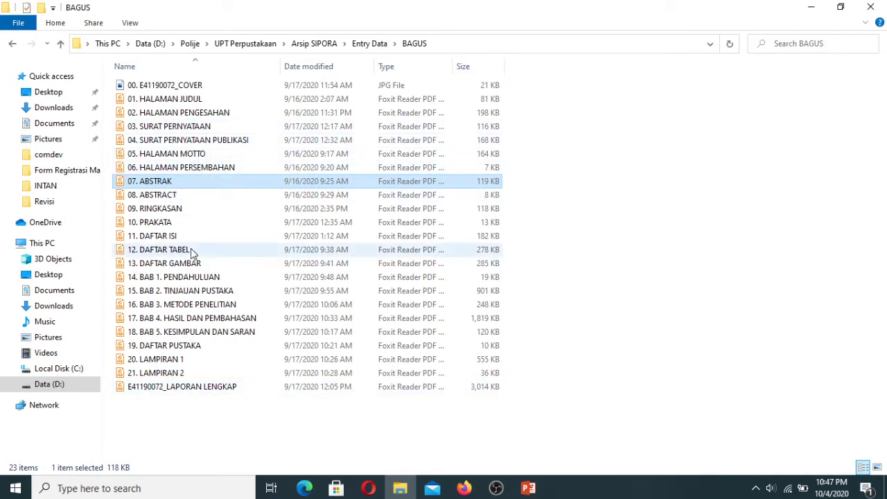
left_click(184, 277, "ctrl")
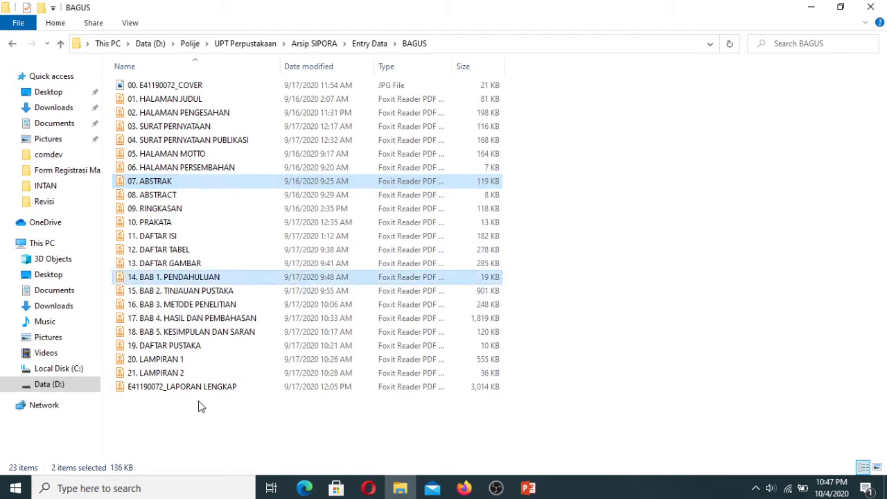
left_click(200, 387, "ctrl")
left_click(186, 350, "ctrl")
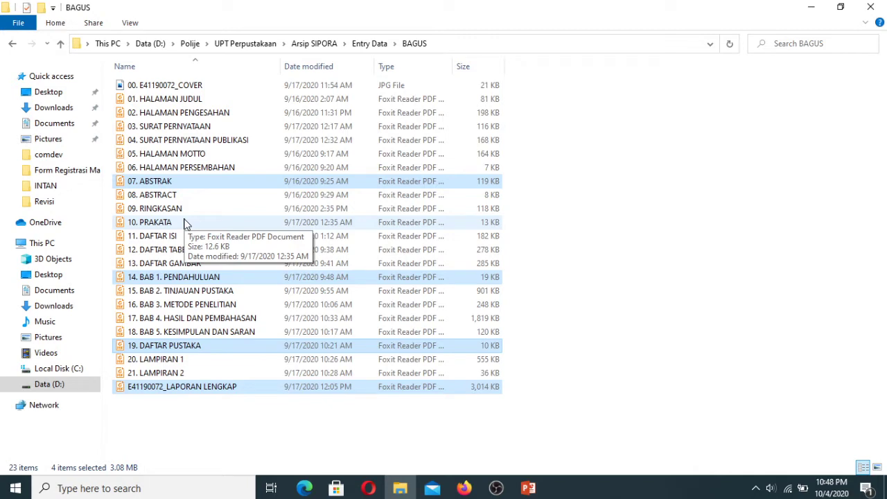
left_click(368, 488)
Upload 07. ABSTRAK.pdf from the BAGUS folder as item #150's first document.
left_click(402, 323)
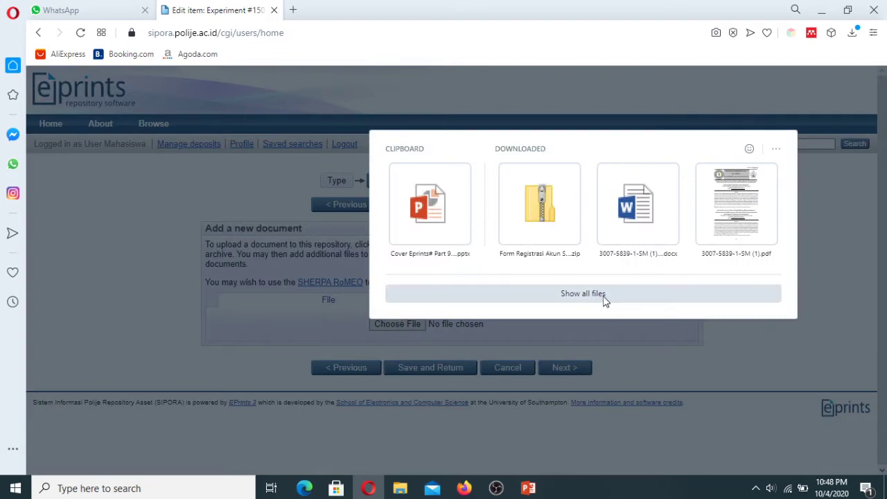
left_click(610, 294)
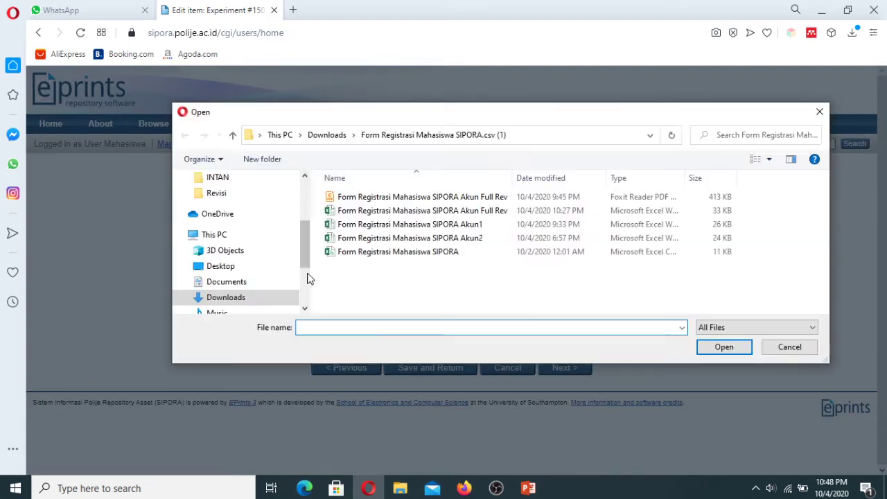
left_click_drag(307, 277, 301, 200)
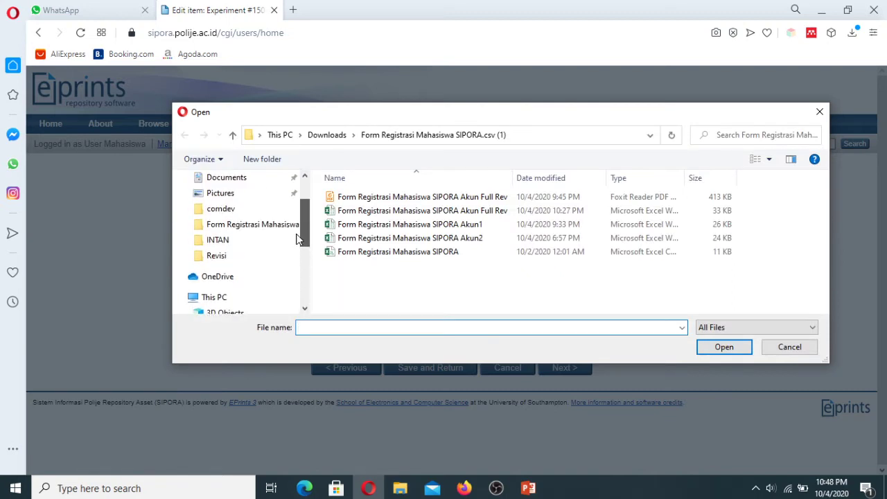
left_click(219, 240)
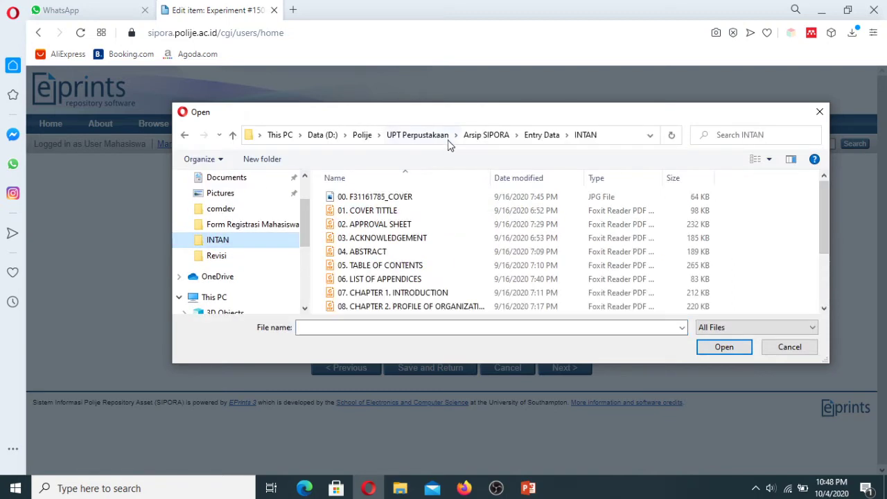
left_click(541, 135)
double_click(367, 199)
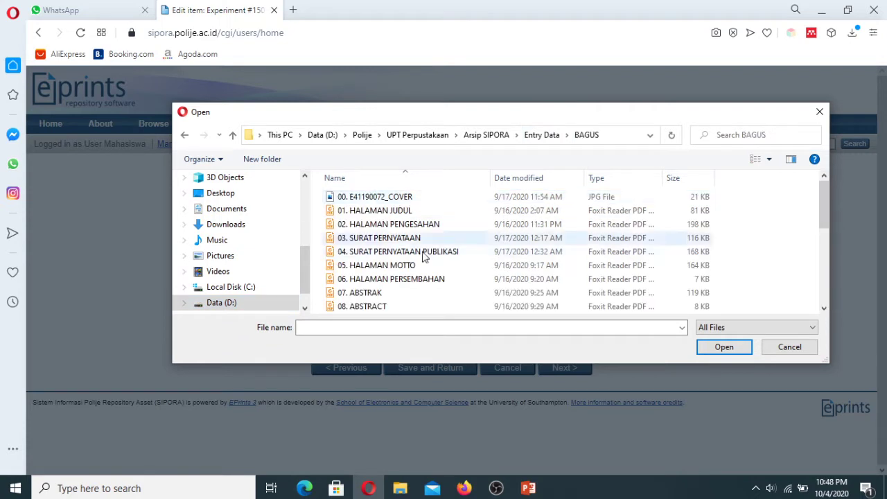
left_click_drag(822, 219, 834, 252)
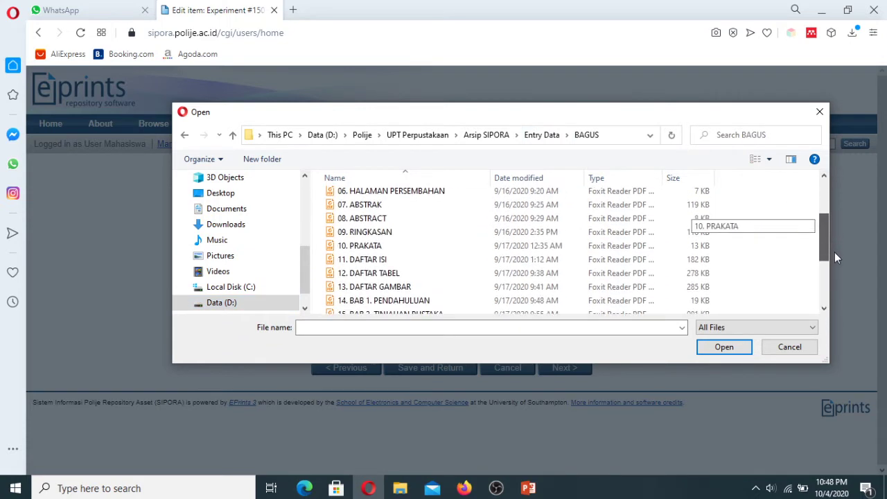
left_click(373, 206)
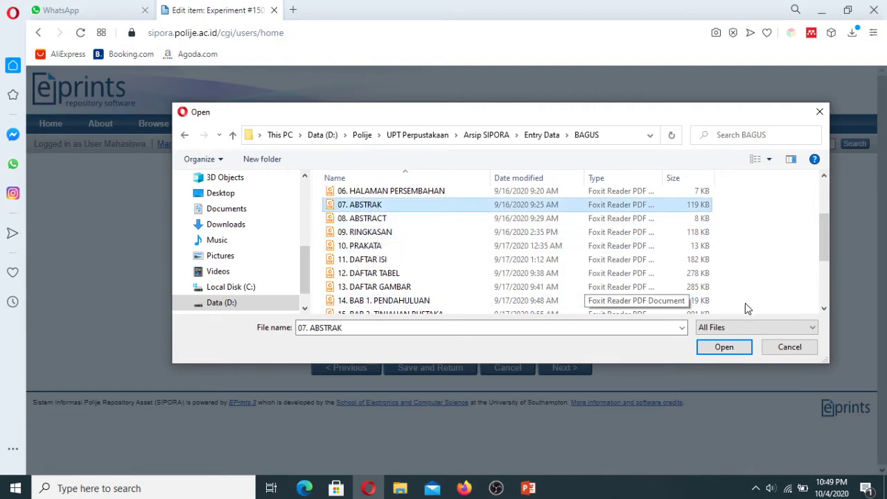
left_click(721, 348)
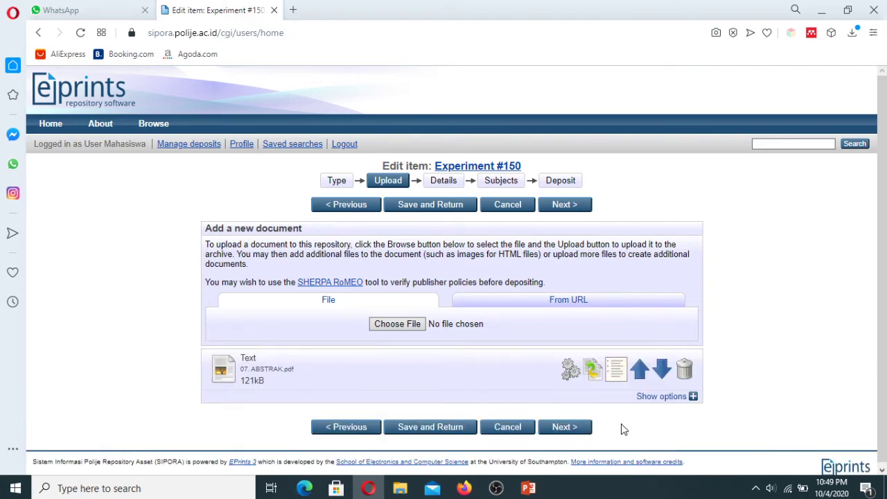
Mark the abstract document as Submitted Version, keeping it visible to Anyone.
left_click(662, 398)
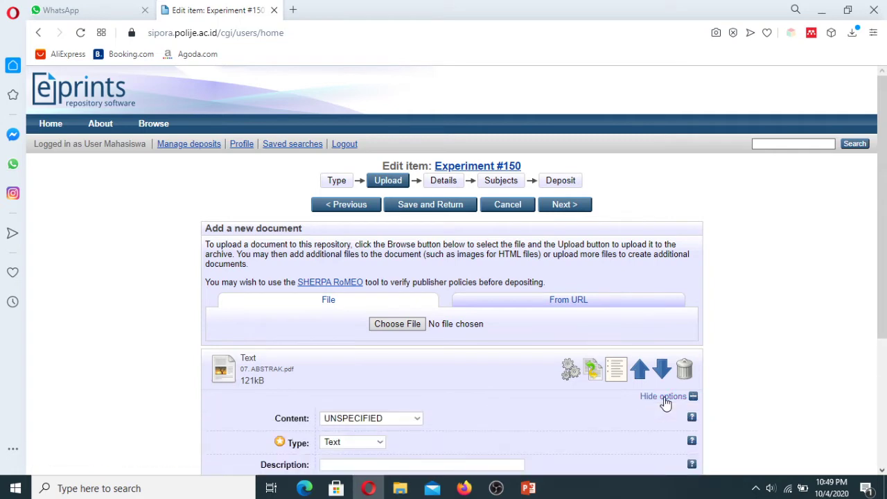
scroll(882, 256, "down", 3)
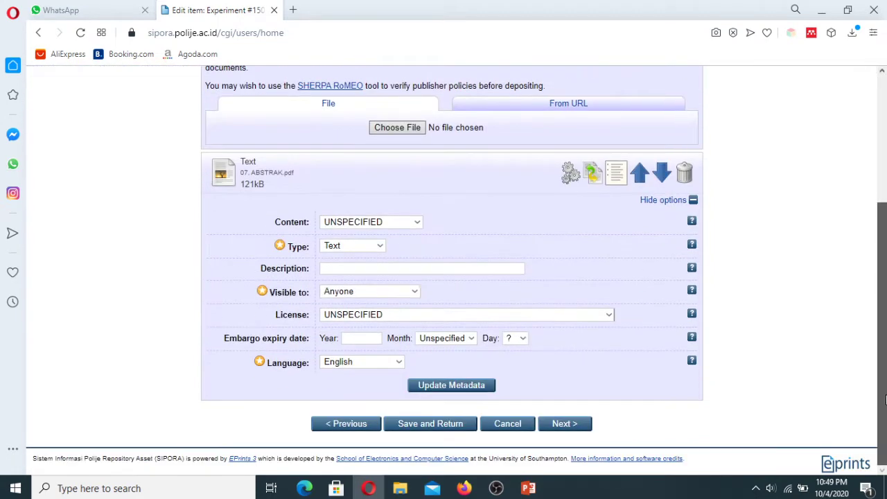
left_click(399, 222)
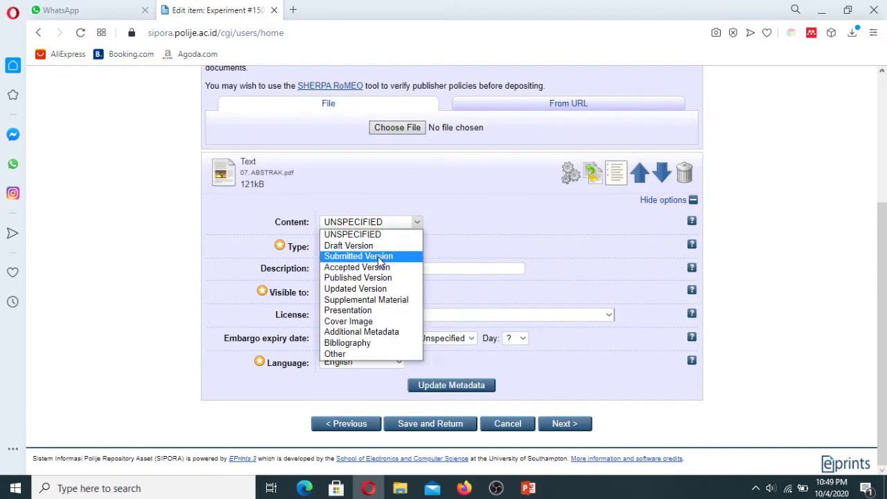
left_click(378, 258)
left_click(359, 268)
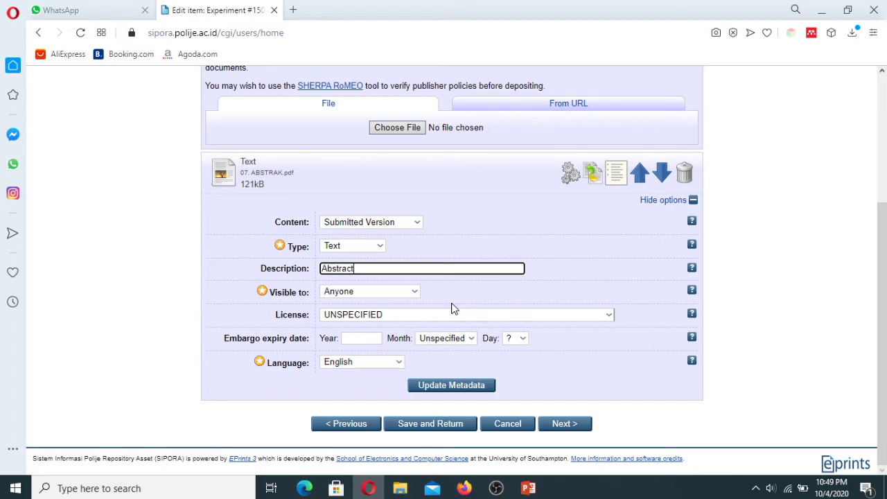
left_click(414, 291)
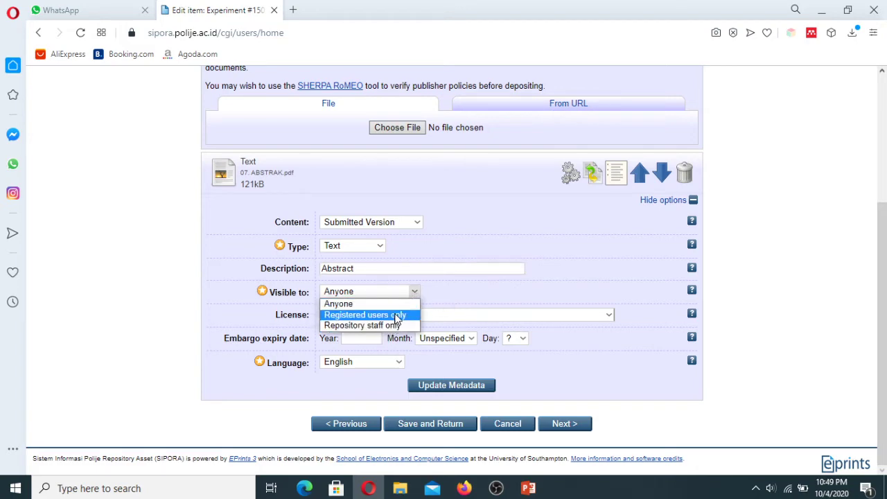
left_click(440, 301)
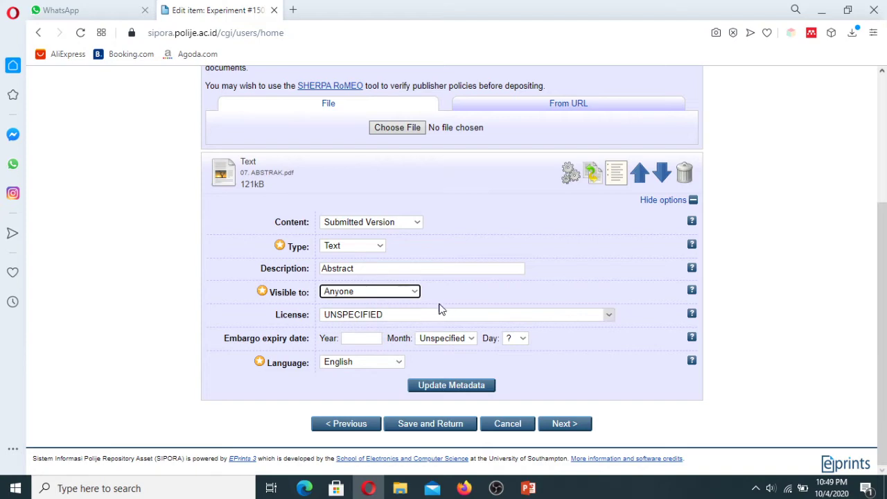
Describe the abstract as 'Abstrak', license it CC Attribution-Share Alike 4.0, and save the metadata.
left_click(365, 268)
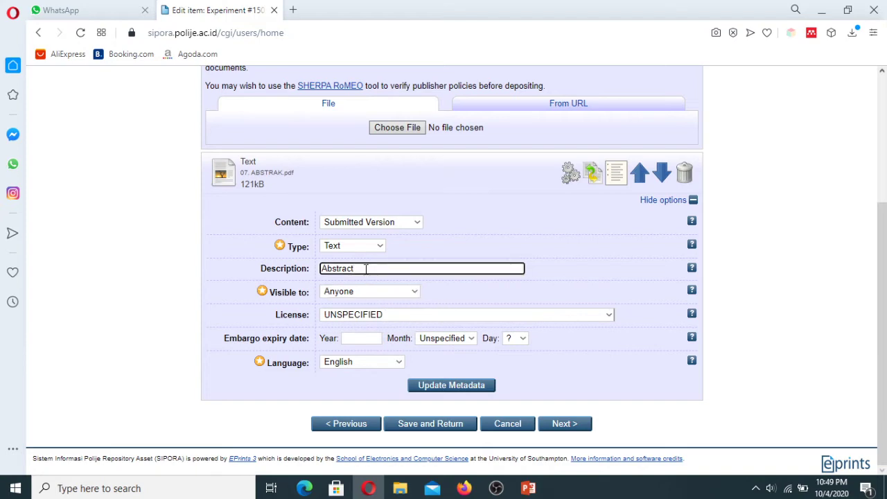
type("k")
double_click(366, 269)
left_click(366, 315)
left_click(453, 270)
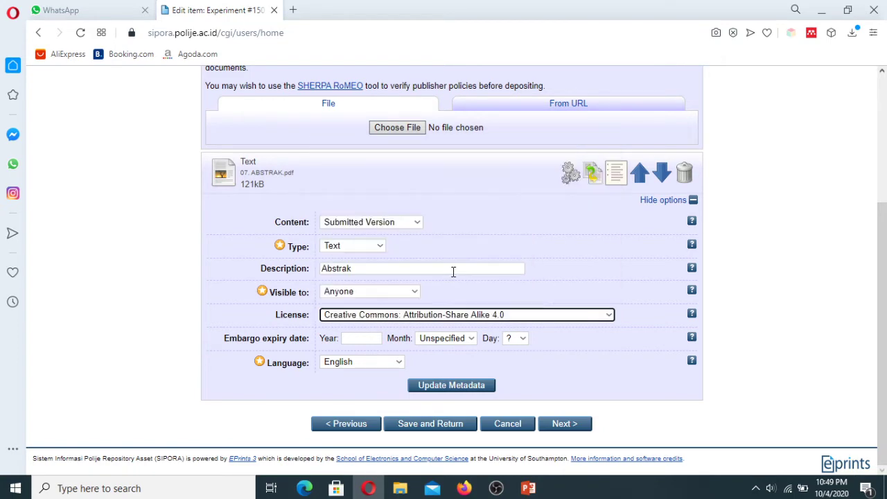
left_click(833, 342)
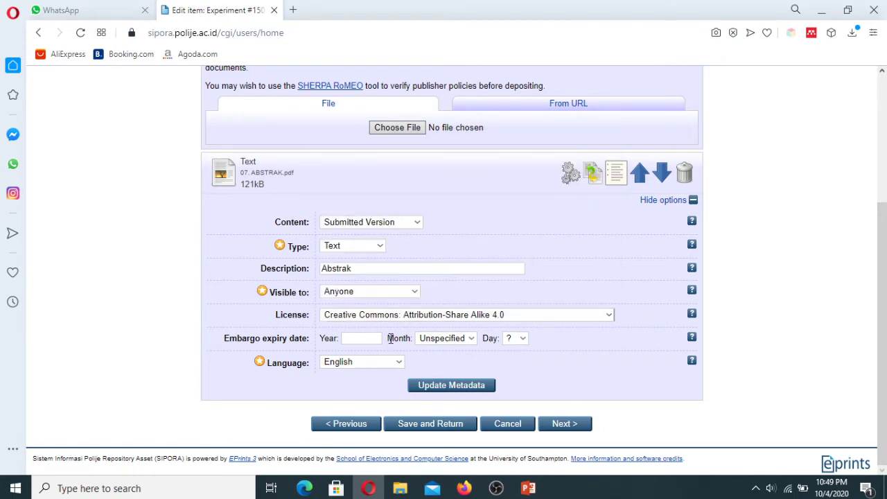
left_click(457, 390)
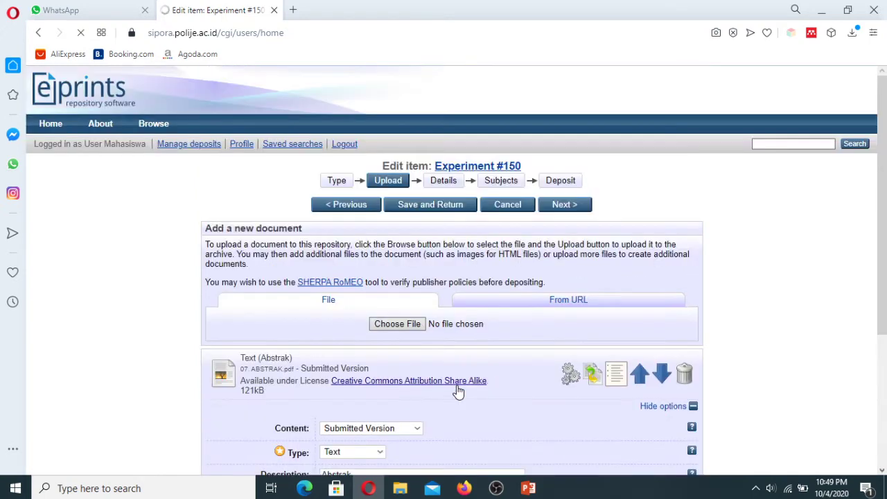
scroll(882, 254, "down", 3)
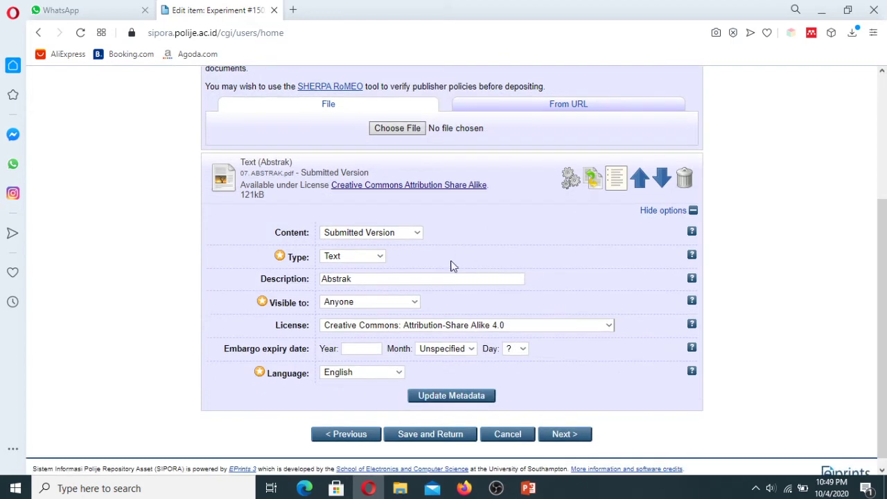
left_click(679, 215)
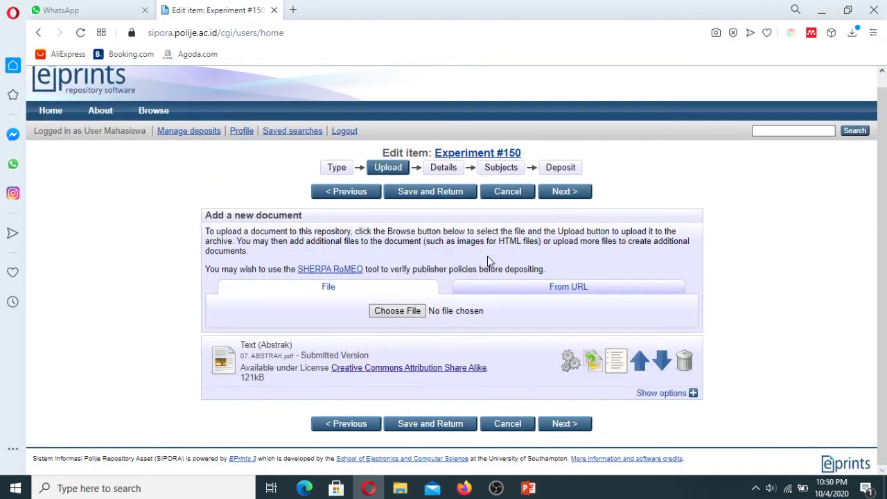
Upload 14. BAB 1. PENDAHULUAN.pdf as the second document.
left_click(398, 311)
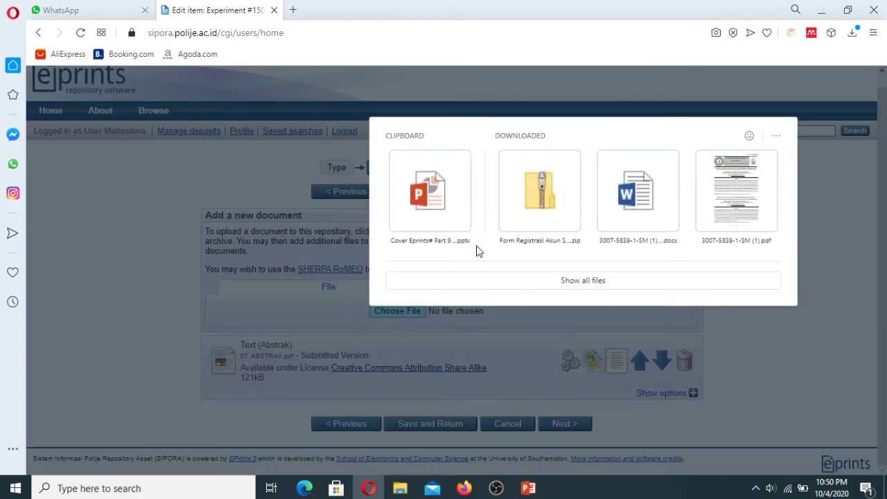
left_click(575, 282)
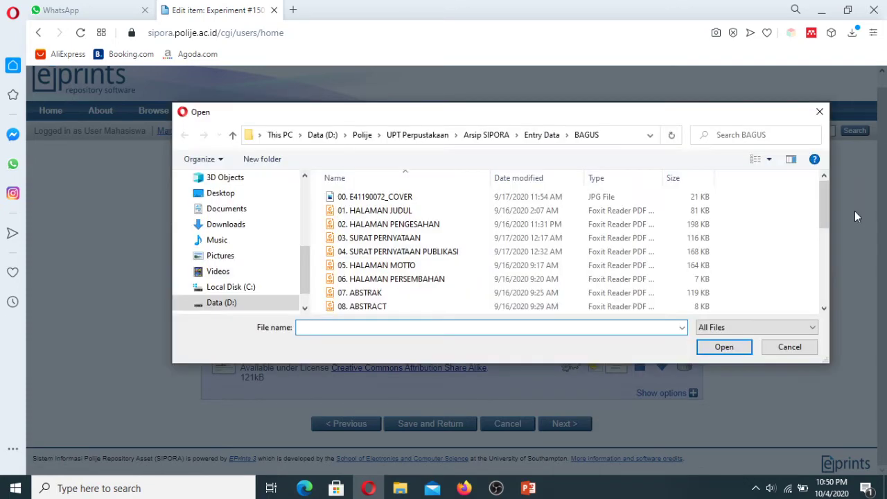
left_click_drag(826, 206, 828, 246)
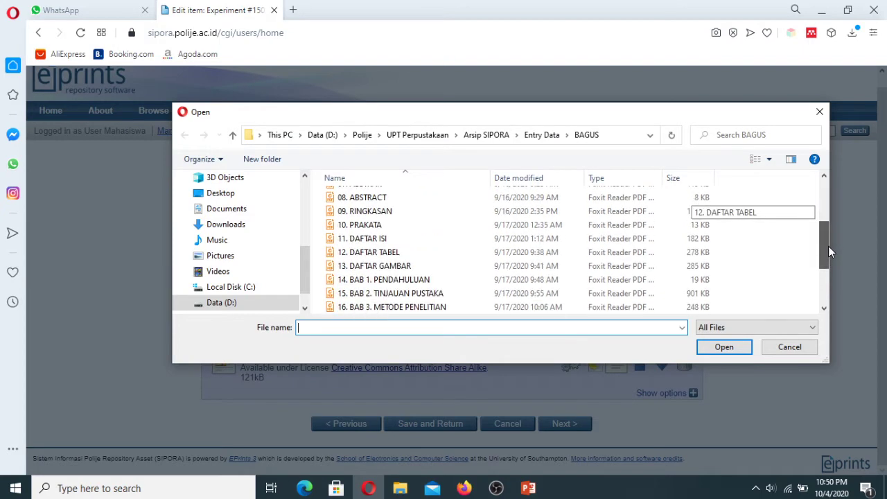
left_click(402, 279)
left_click(727, 350)
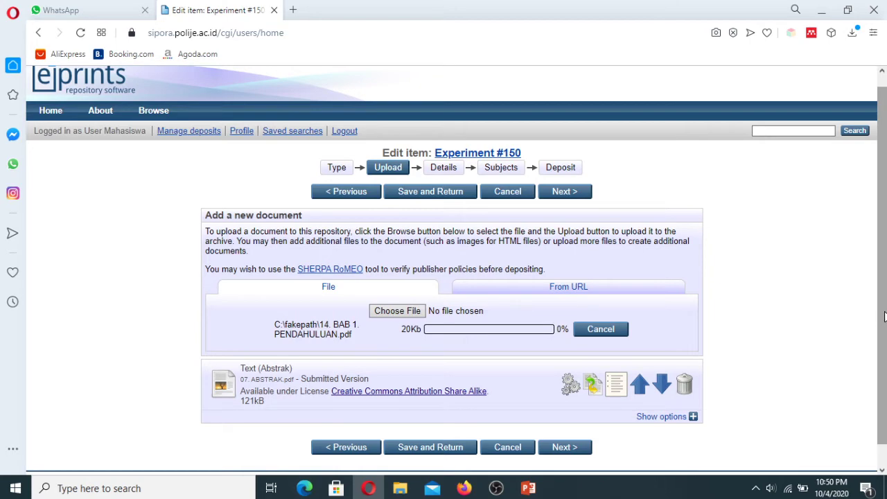
Set chapter 1 to Submitted Version, 'Bab 1 Pendahuluan', CC Attribution-Share Alike 4.0, and save.
scroll(873, 312, "down", 1)
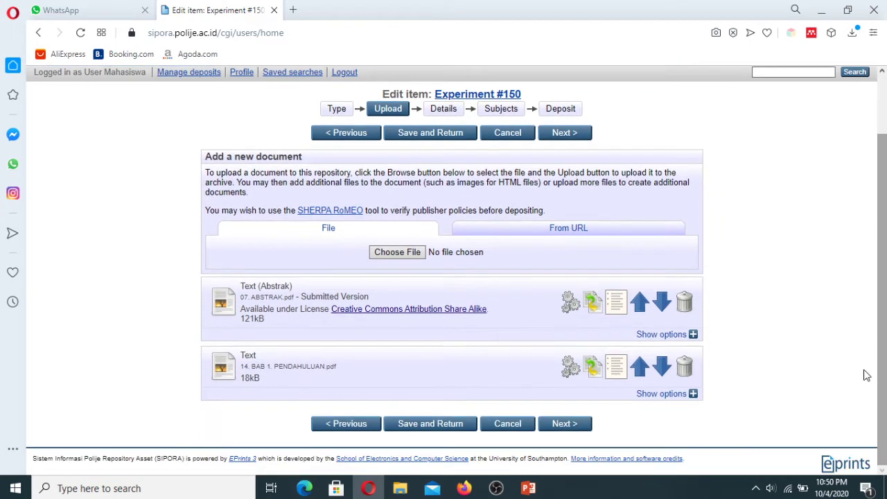
left_click(693, 393)
left_click(385, 415)
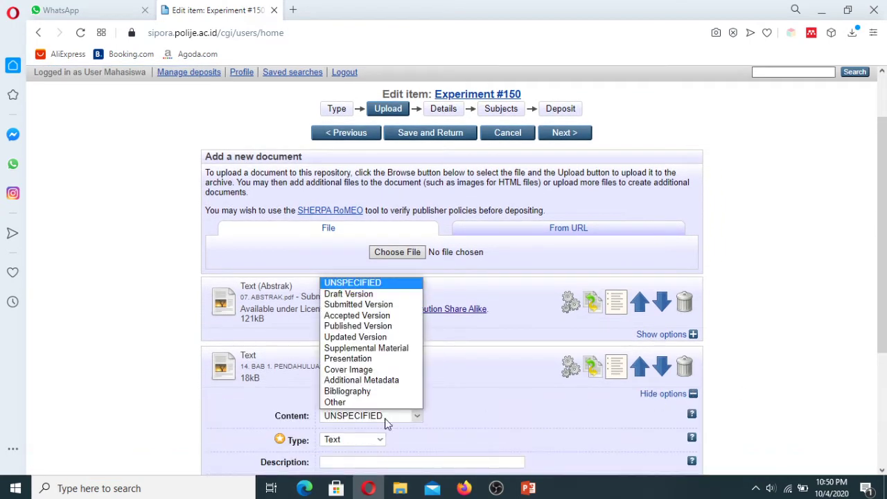
left_click(355, 304)
left_click_drag(884, 285, 884, 398)
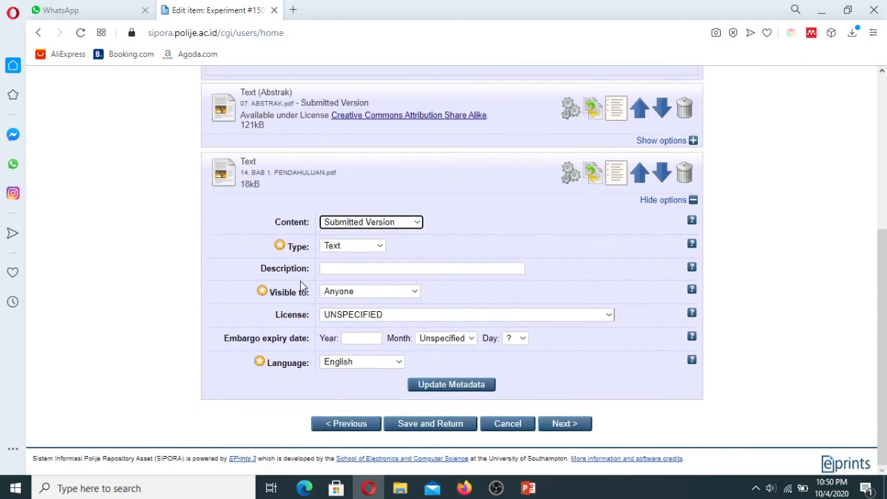
left_click(330, 270)
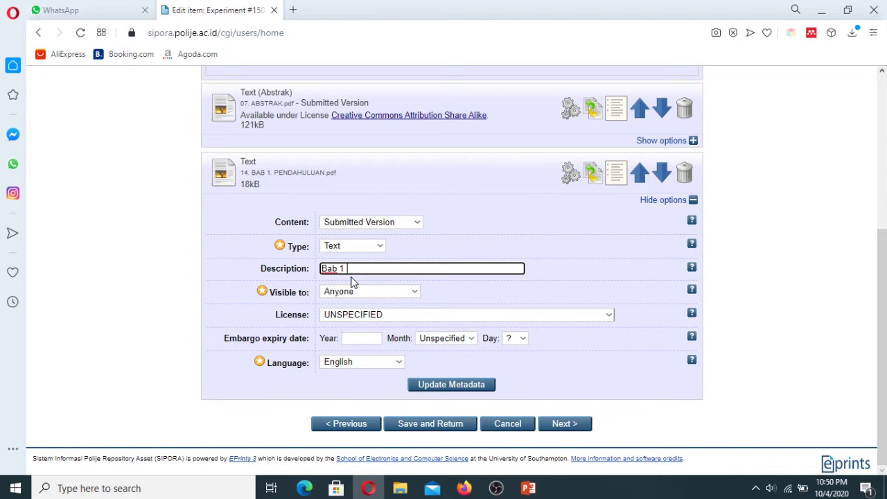
type("dahuluan")
left_click(379, 316)
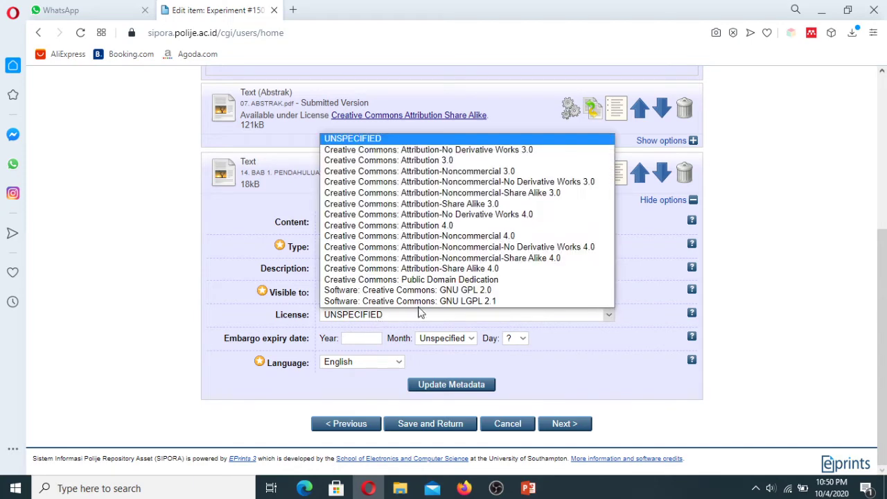
left_click(485, 268)
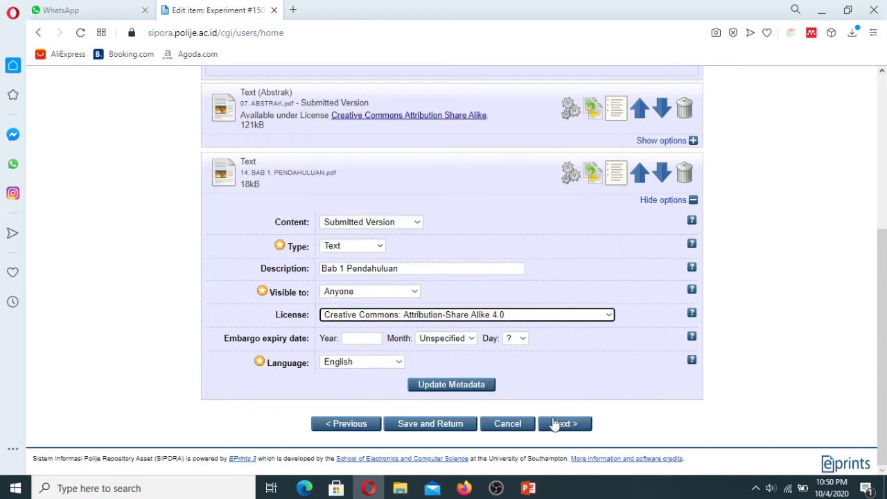
left_click(467, 387)
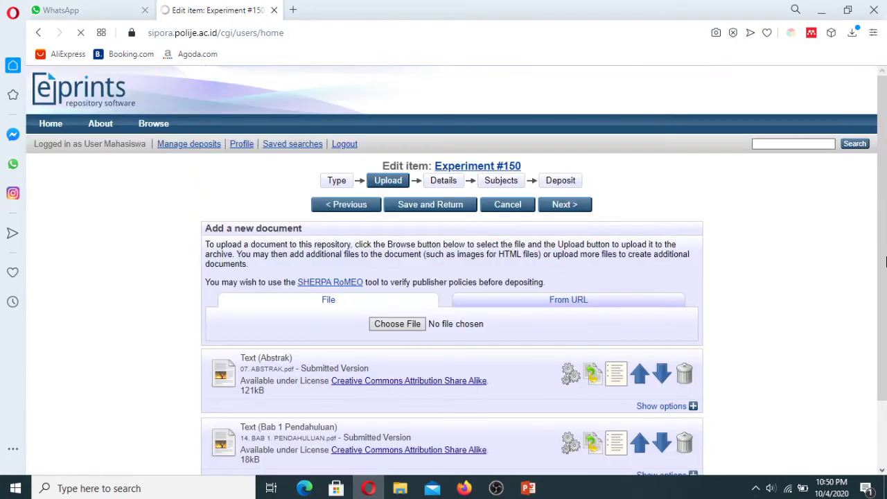
Upload 19. DAFTAR PUSTAKA.pdf as the third document.
scroll(884, 260, "down", 2)
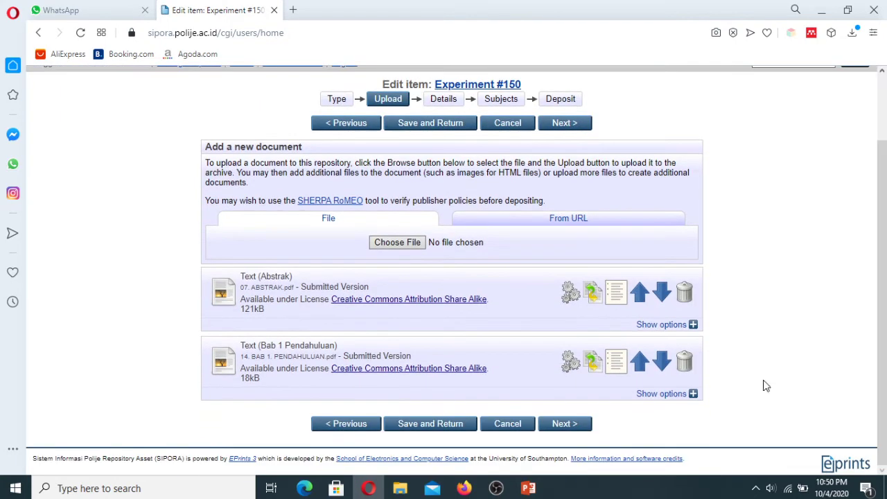
left_click(394, 247)
left_click(612, 410)
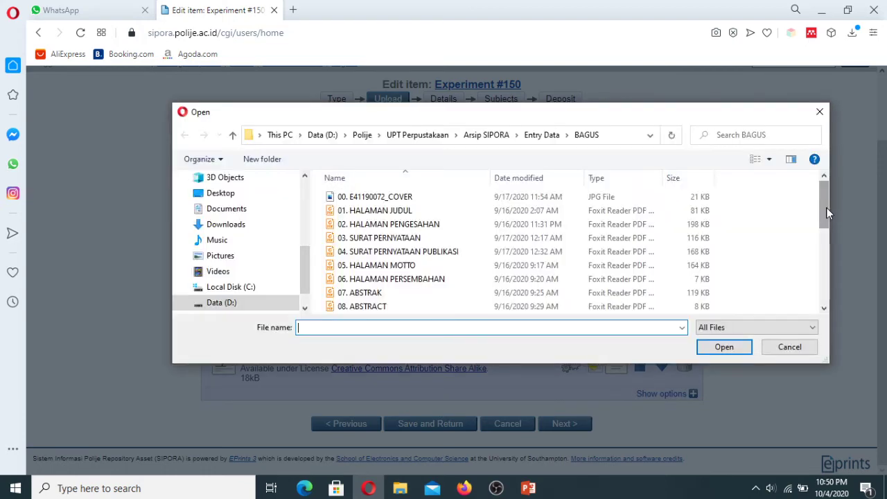
left_click_drag(825, 209, 839, 283)
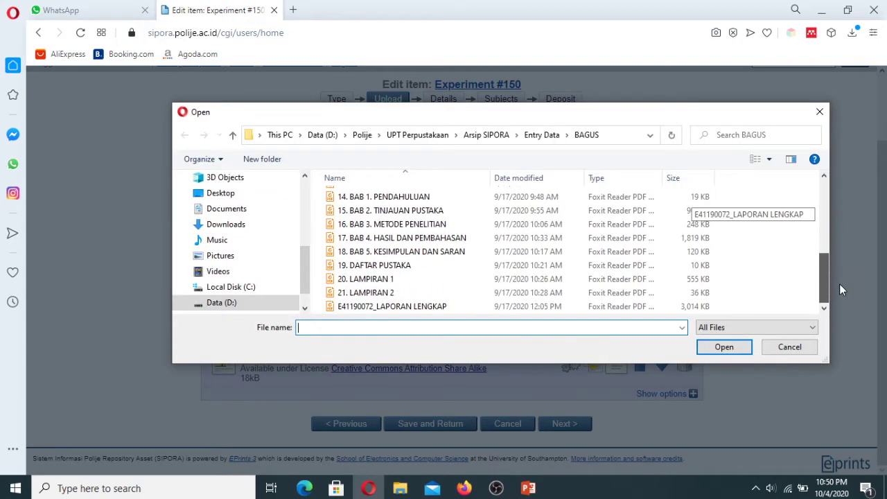
left_click(451, 305)
left_click(391, 271)
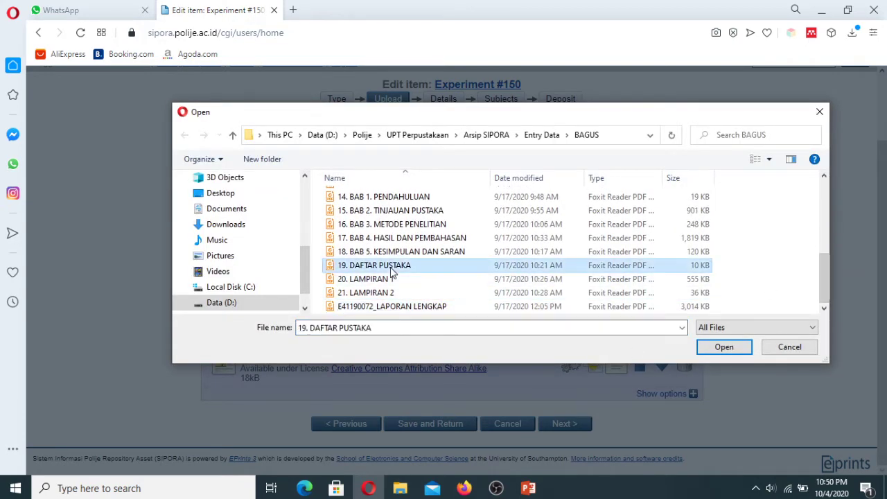
left_click(724, 347)
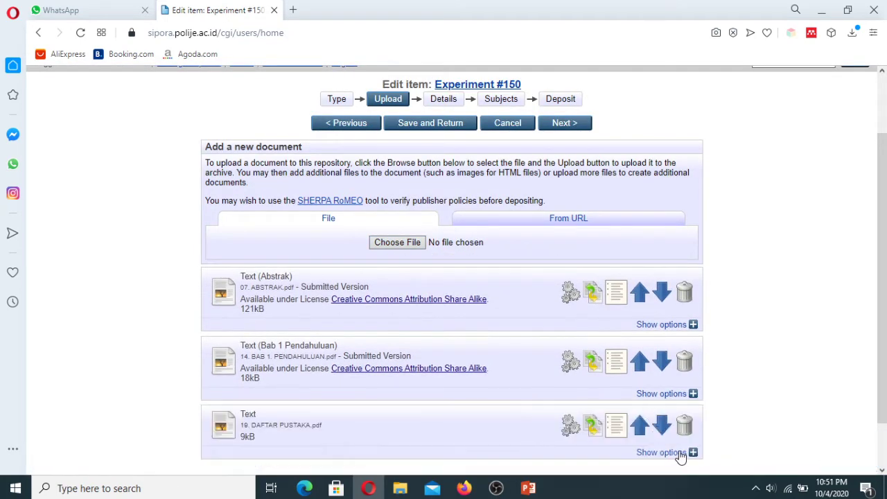
Set DAFTAR PUSTAKA to Submitted Version, 'Daftar Pustaka', CC Attribution-Share Alike 4.0, and save.
left_click(680, 453)
scroll(797, 332, "down", 4)
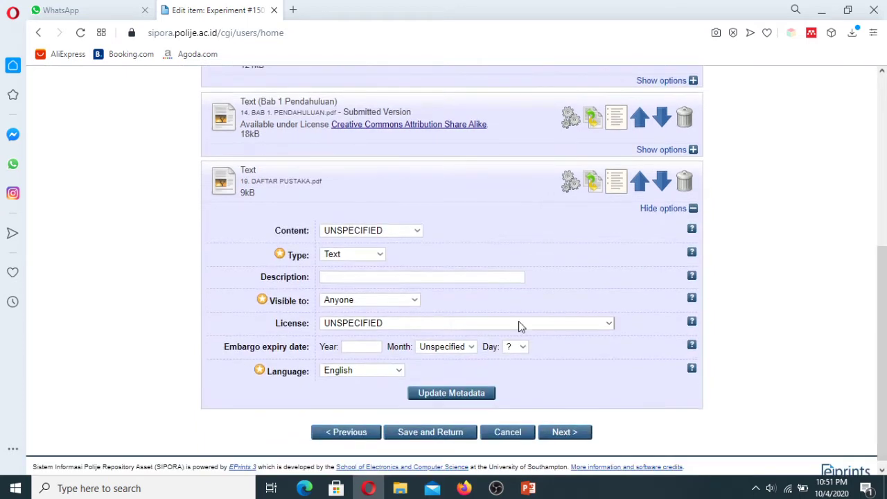
left_click(406, 231)
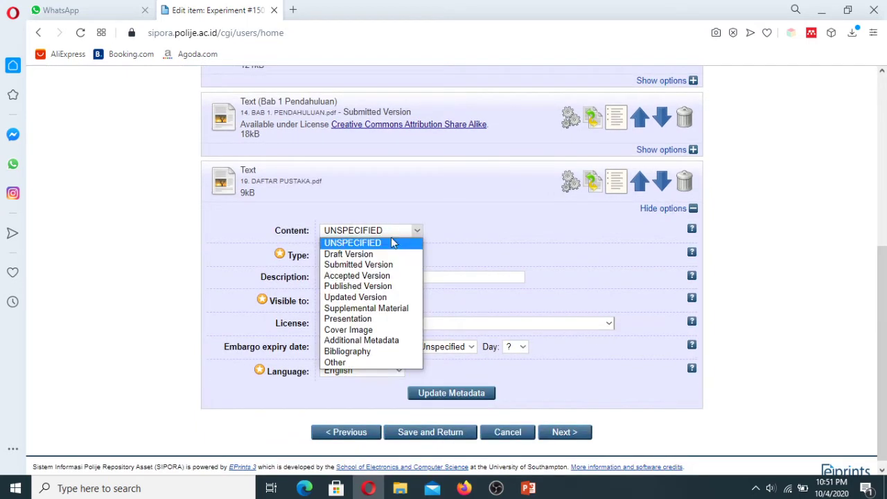
left_click(366, 263)
left_click(360, 275)
type("Daf")
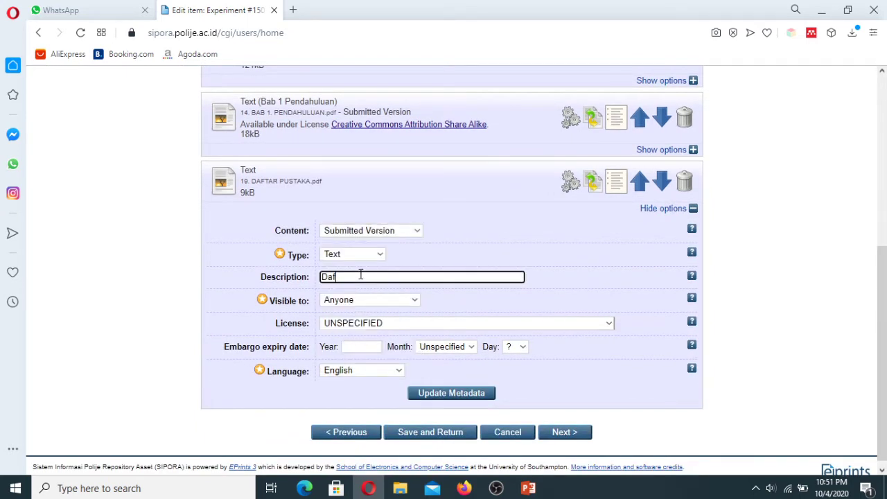
type("tar Pustaka")
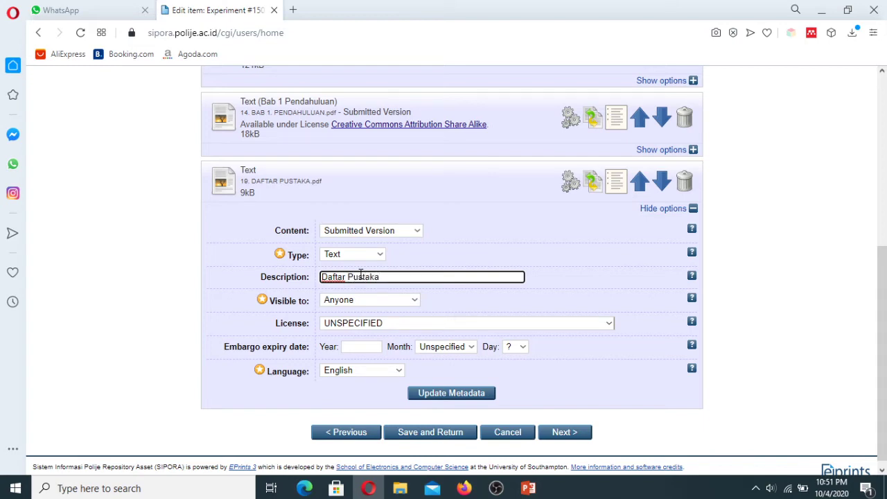
left_click(379, 326)
left_click(472, 277)
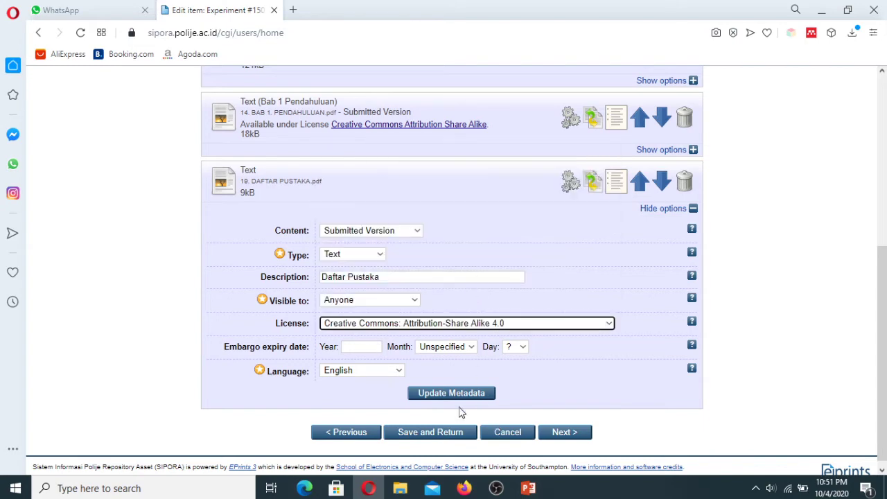
left_click(461, 397)
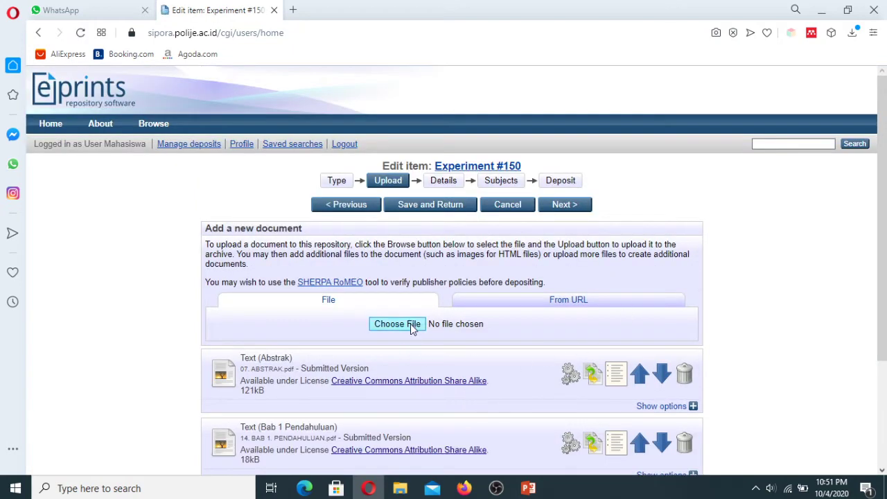
Upload the 3MB LAPORAN LENGKAP full report PDF as the fourth document.
left_click(410, 323)
left_click(574, 296)
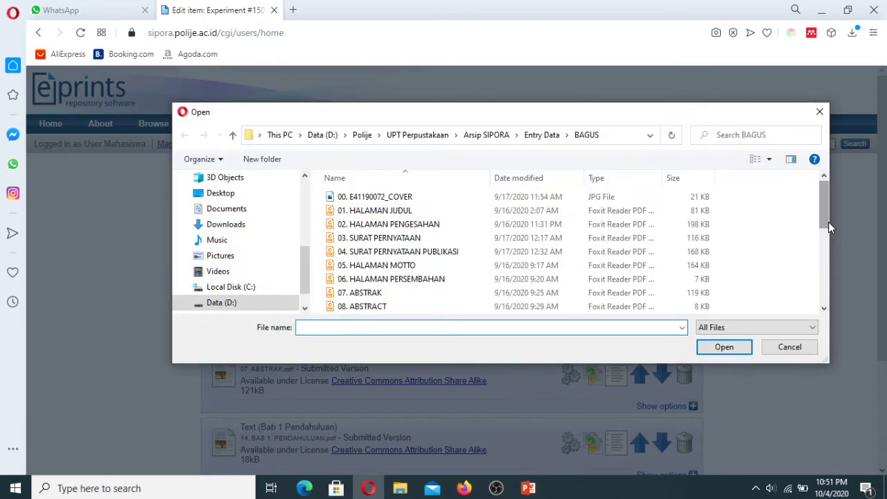
left_click_drag(828, 222, 836, 300)
left_click(395, 307)
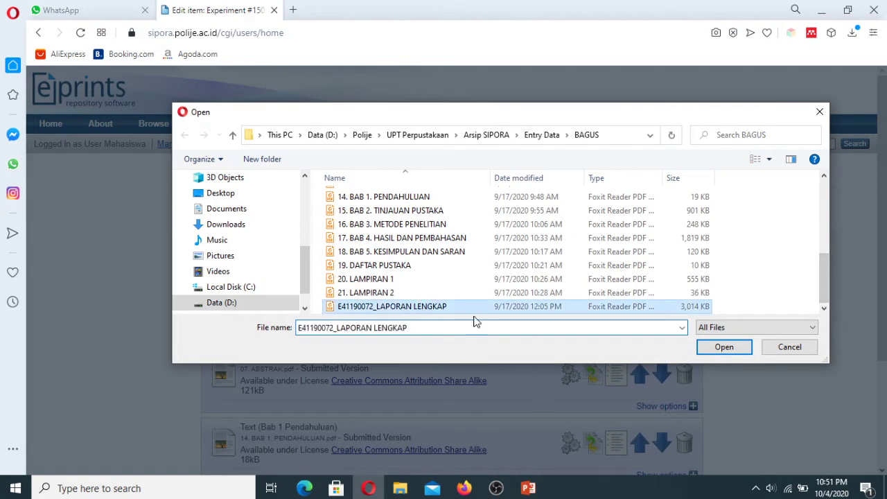
left_click(724, 345)
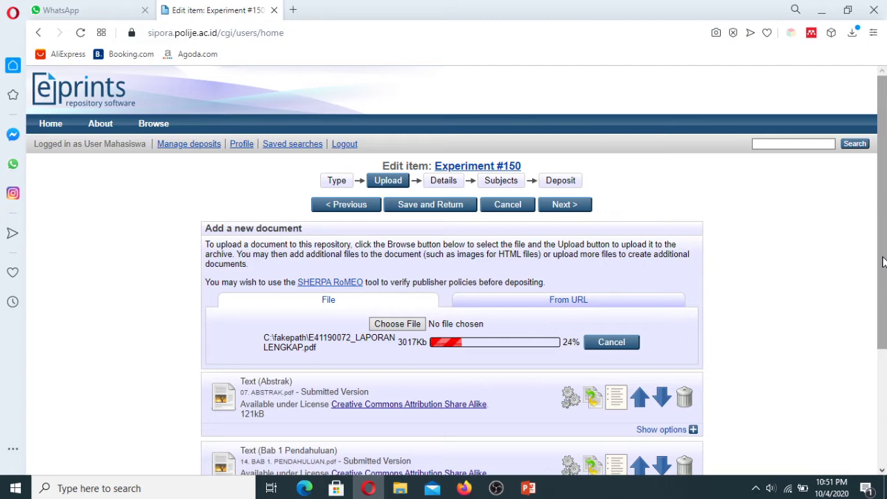
scroll(883, 261, "down", 5)
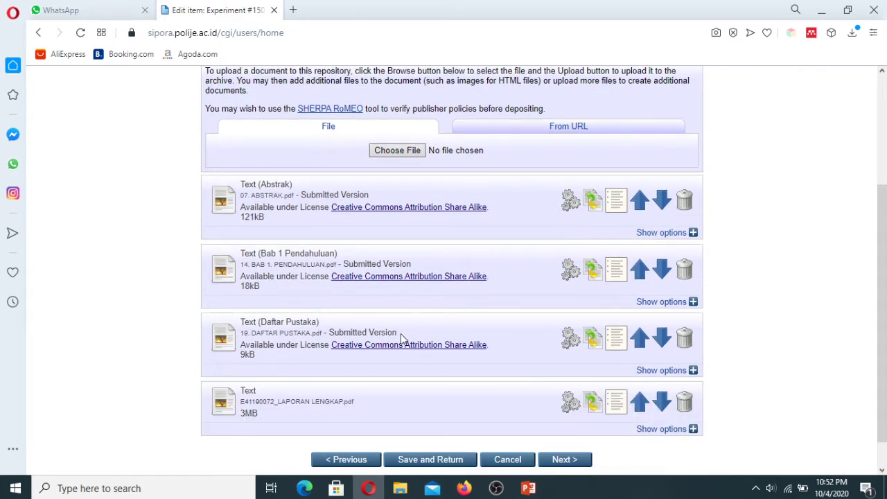
Set the full report to Submitted Version, 'Laporan Lengkap', visible to Repository staff only, and save.
left_click(662, 429)
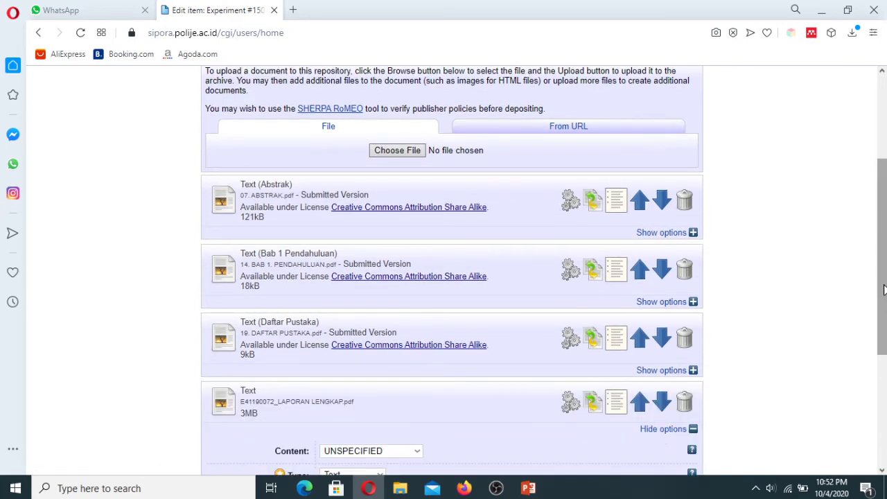
scroll(464, 402, "down", 3)
left_click(337, 226)
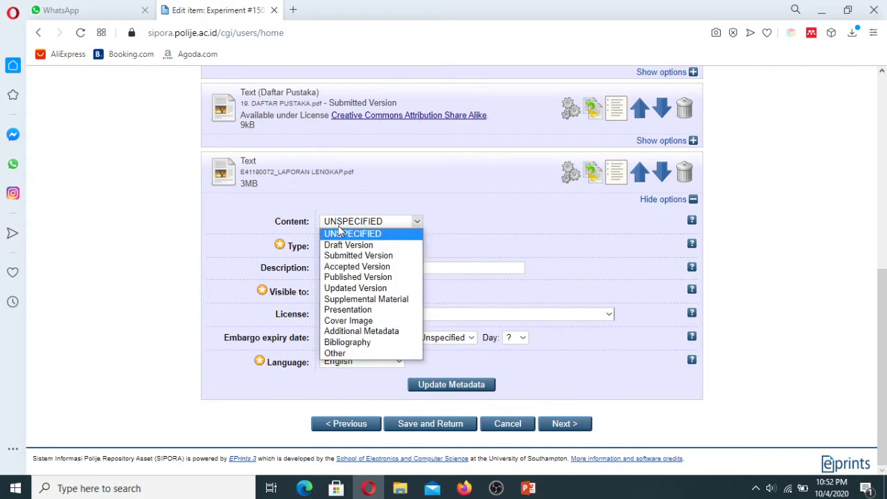
left_click(352, 254)
left_click(361, 268)
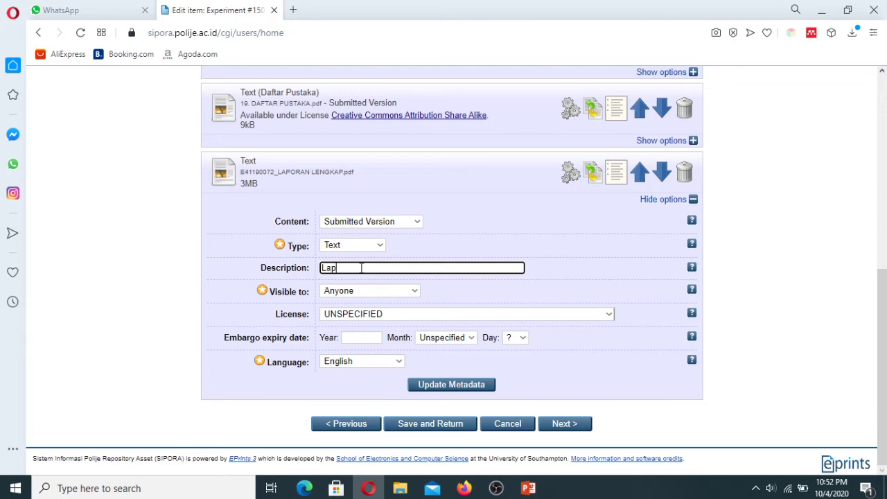
type("Laporan Lengkap")
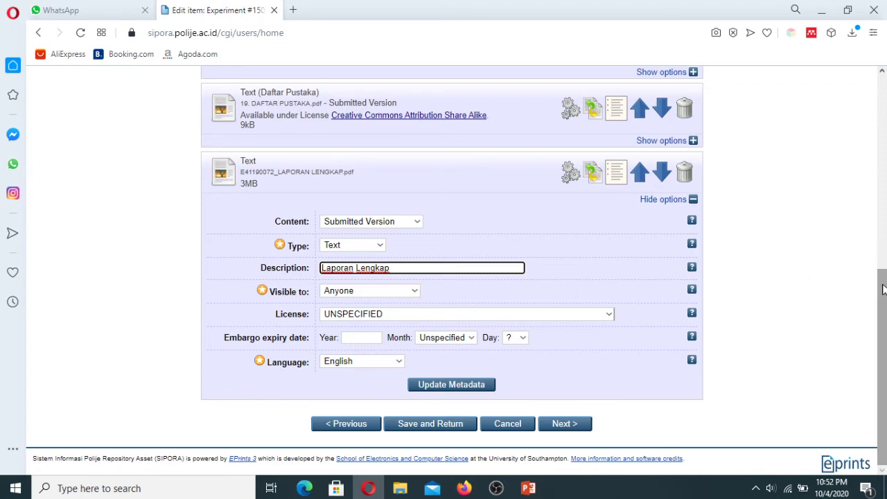
left_click(385, 294)
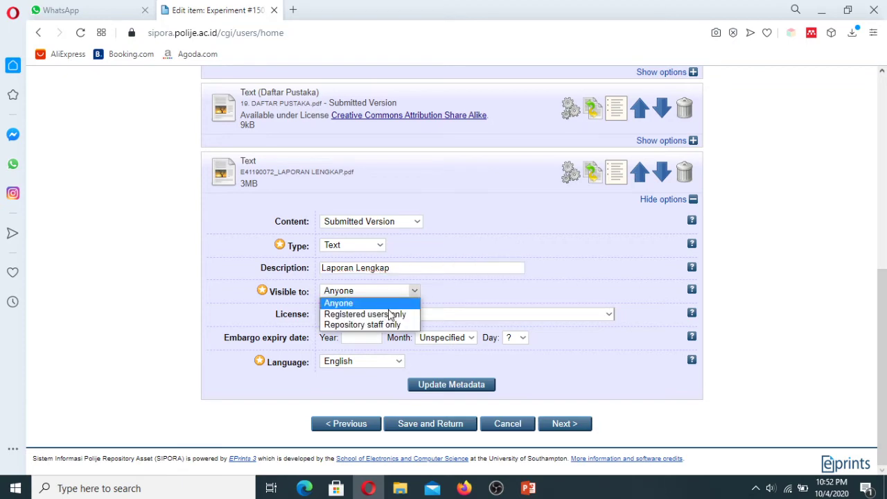
left_click(393, 325)
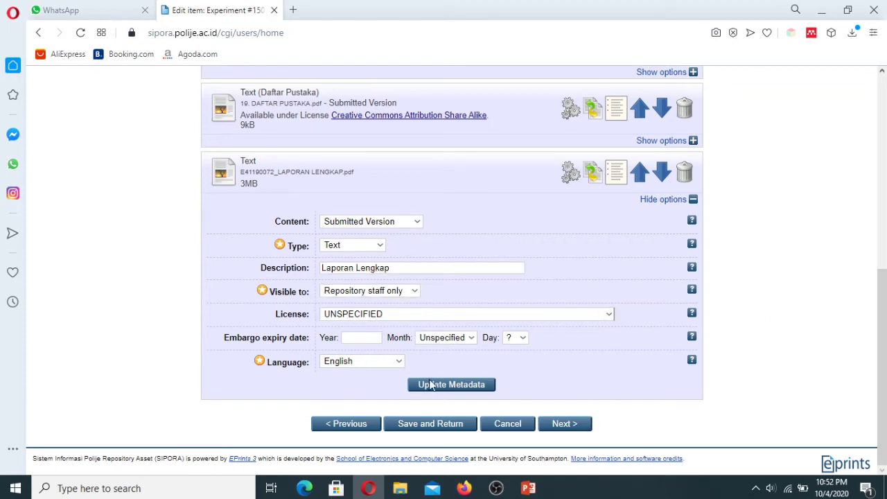
left_click(461, 390)
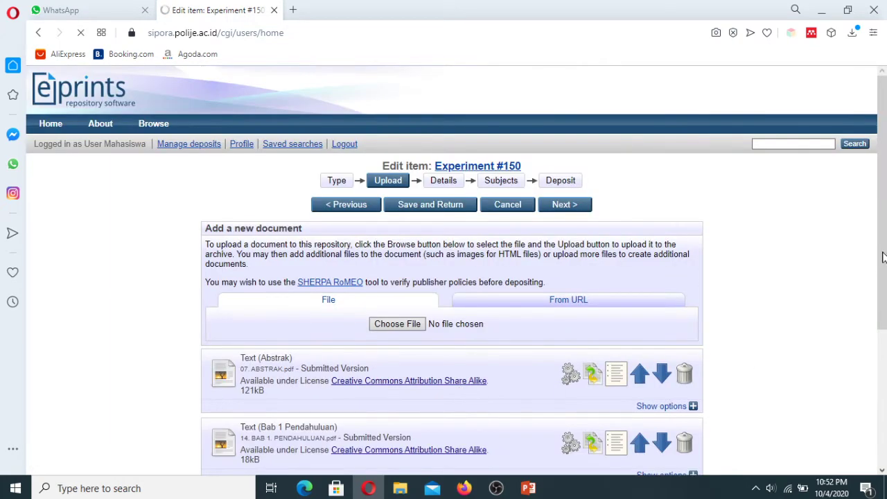
left_click_drag(882, 257, 778, 388)
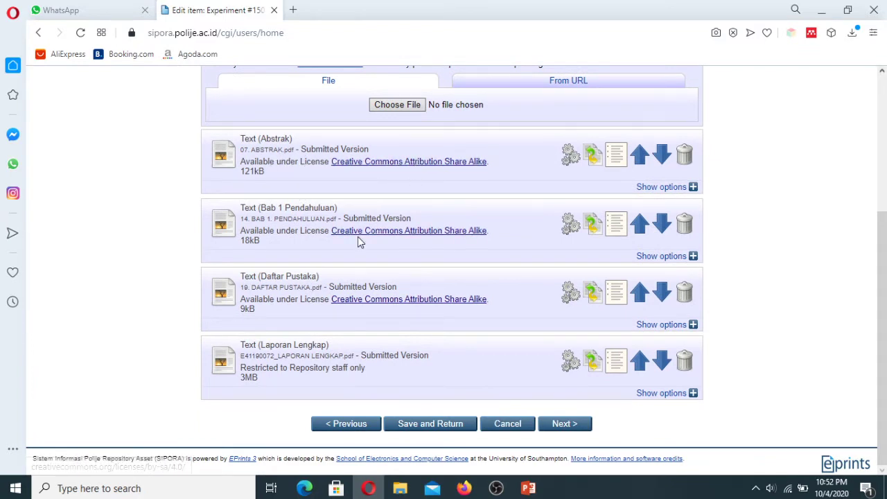
Advance to the Details step and open the HALAMAN JUDUL and 07. ABSTRAK PDFs.
left_click(565, 426)
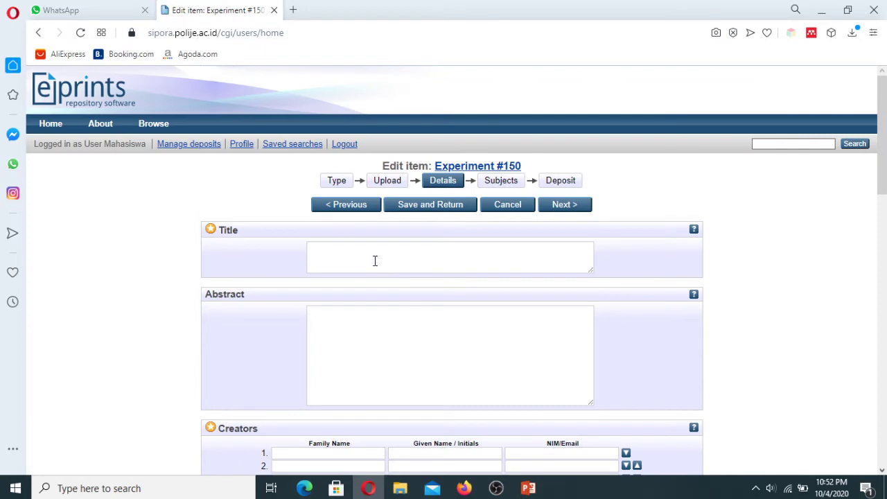
left_click(375, 260)
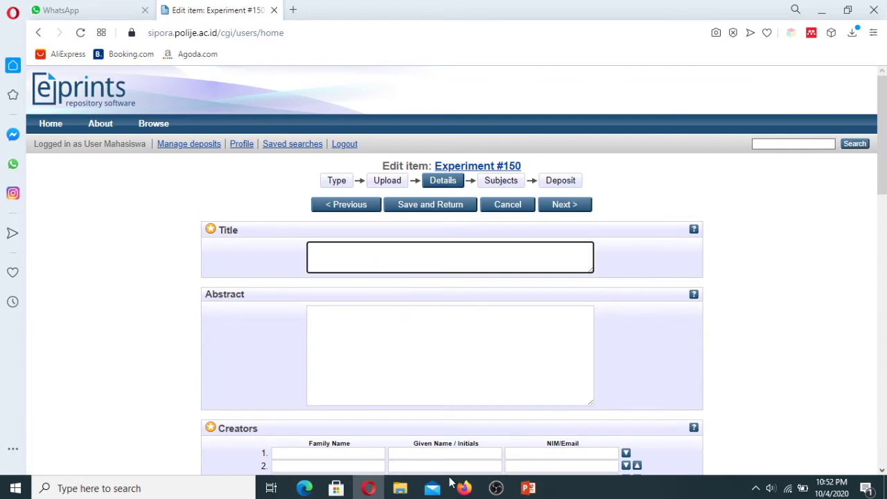
mouse_move(883, 174)
left_mouse_down()
mouse_move(883, 195)
mouse_move(883, 169)
left_mouse_up()
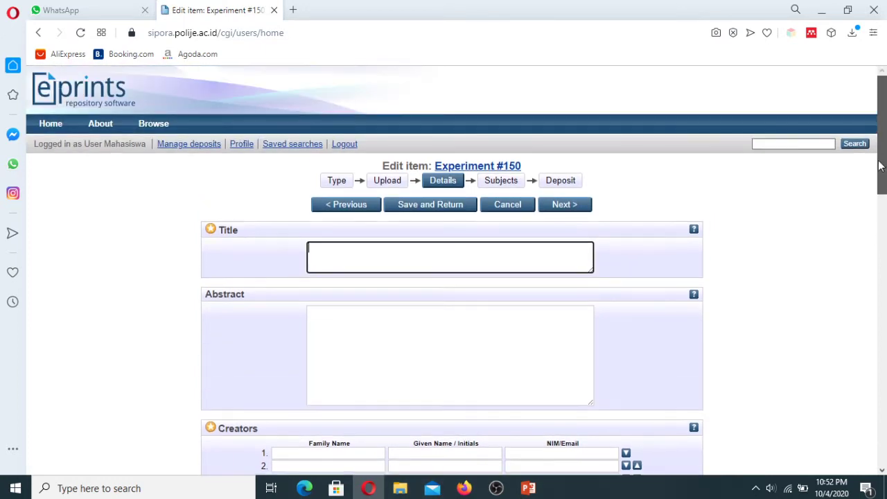
left_click(400, 488)
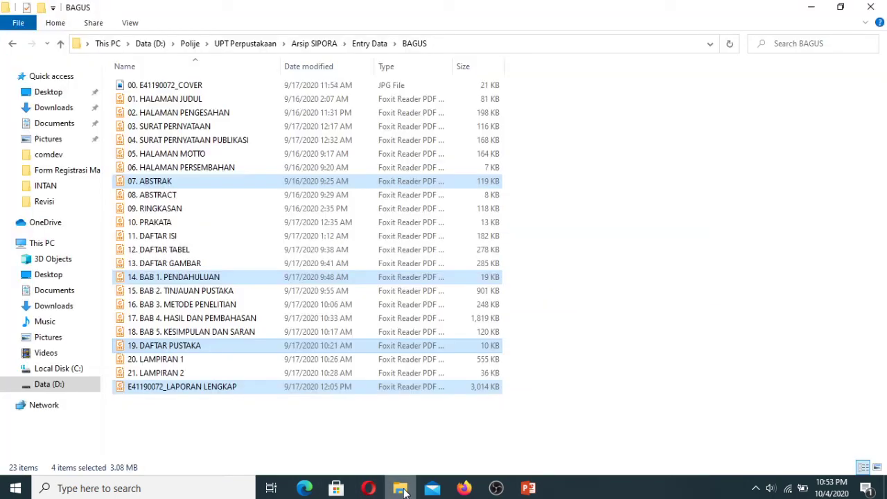
double_click(194, 100)
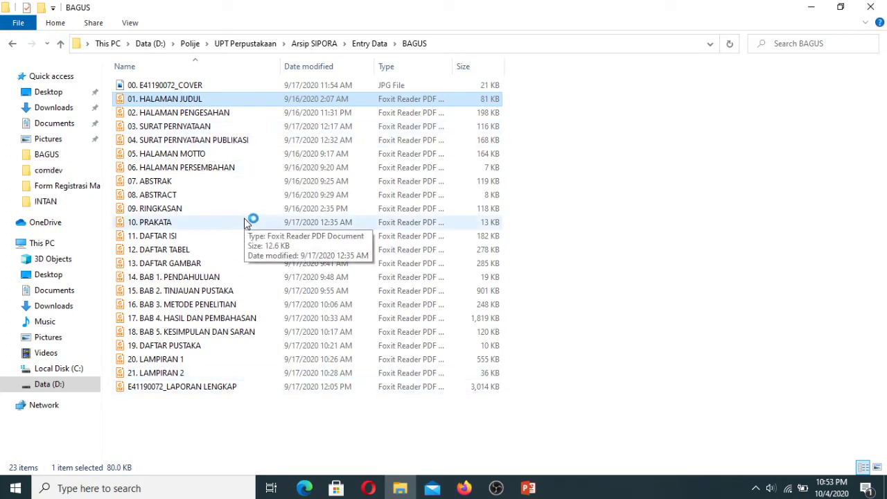
left_click(171, 184)
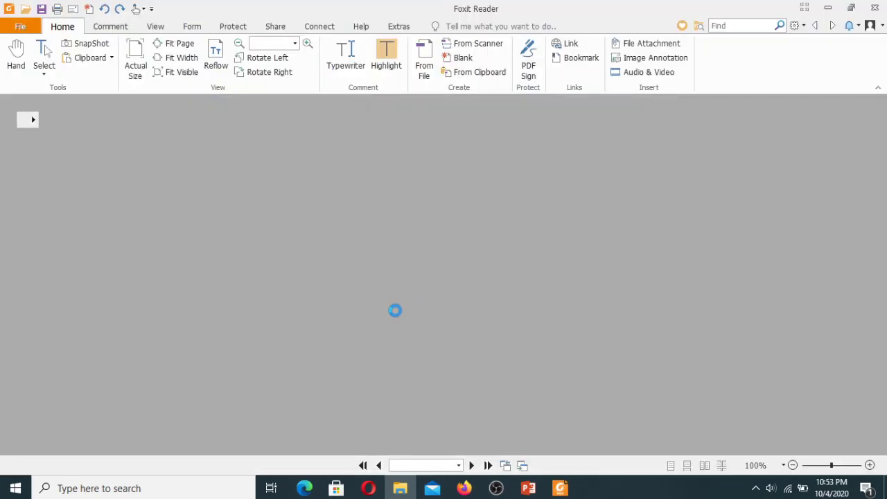
left_click(372, 486)
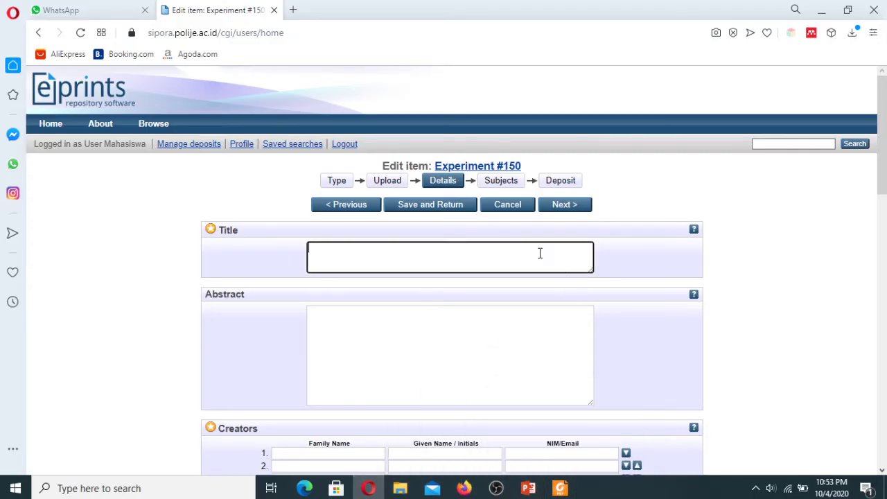
Copy the thesis title from the ABSTRAK PDF and paste it into the Title field.
left_click(562, 489)
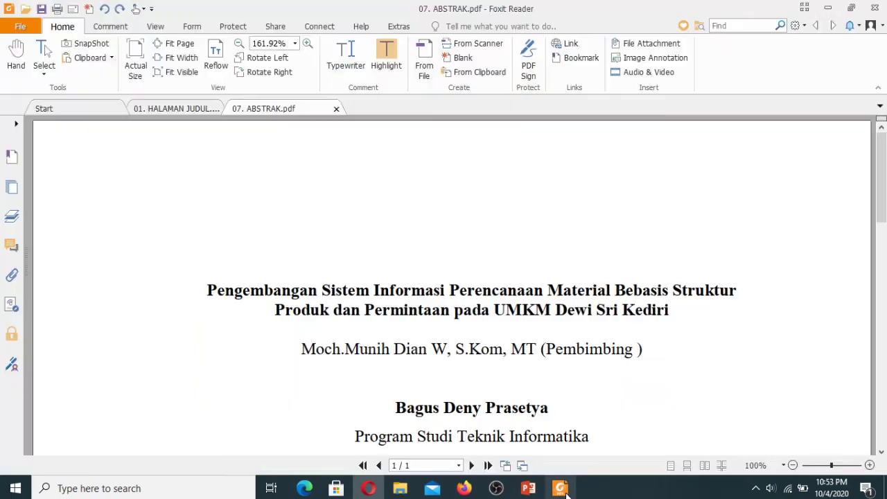
left_click(163, 113)
left_click(283, 111)
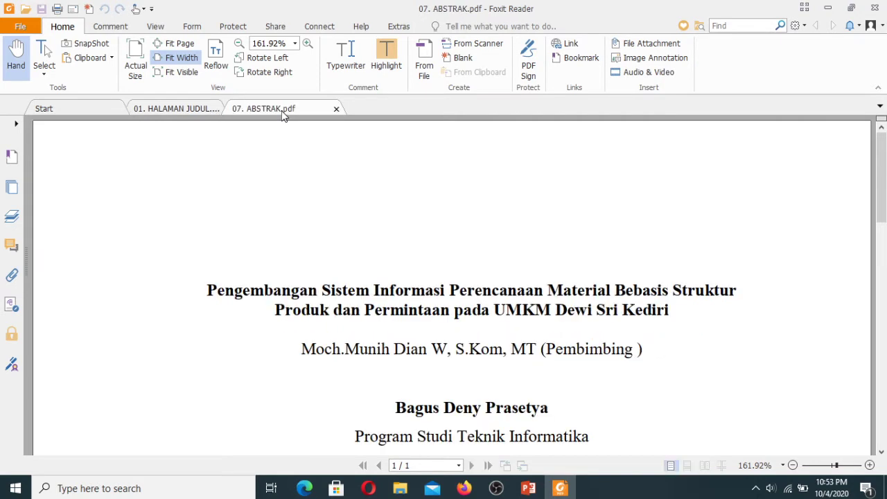
left_click(44, 59)
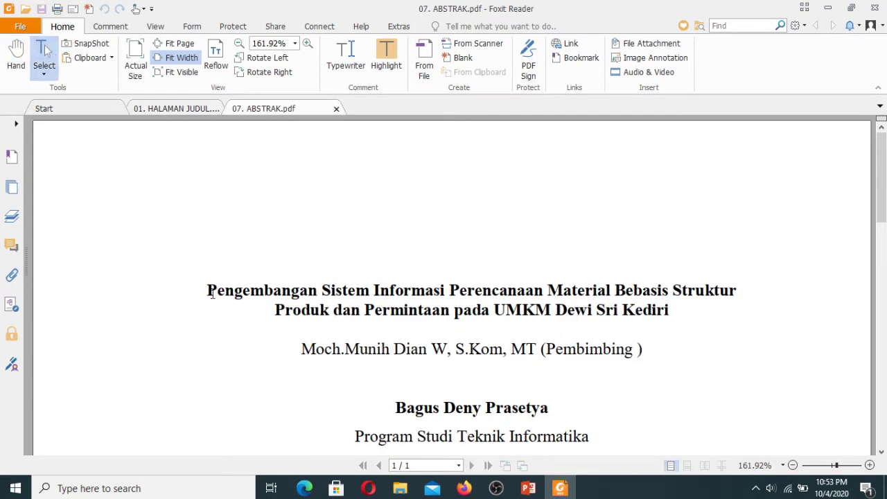
left_click_drag(209, 289, 674, 310)
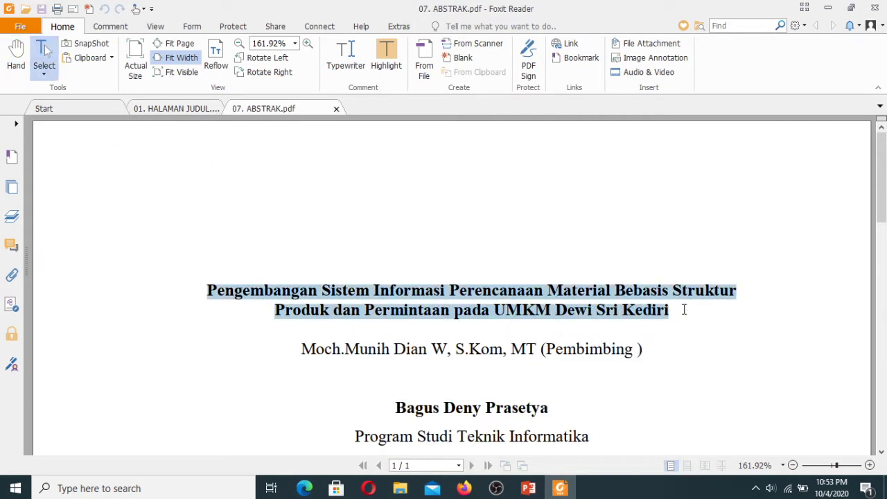
left_click(696, 291)
left_click(368, 488)
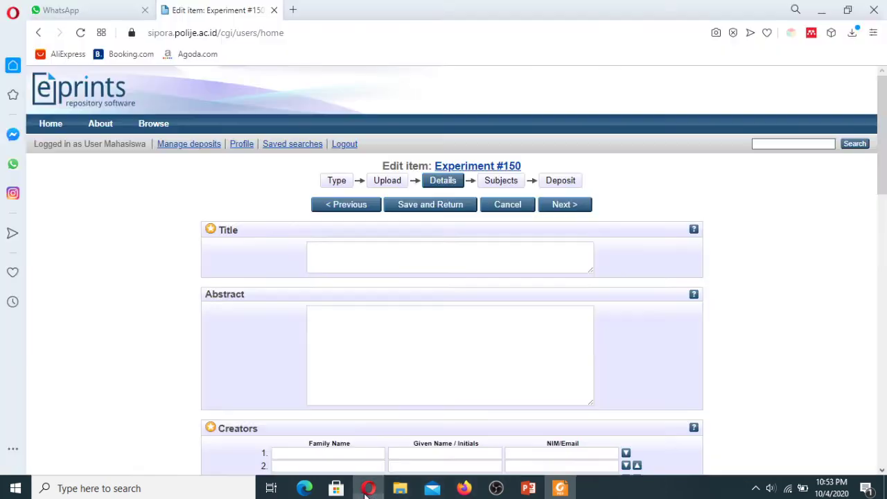
left_click(407, 258)
key("ctrl+v")
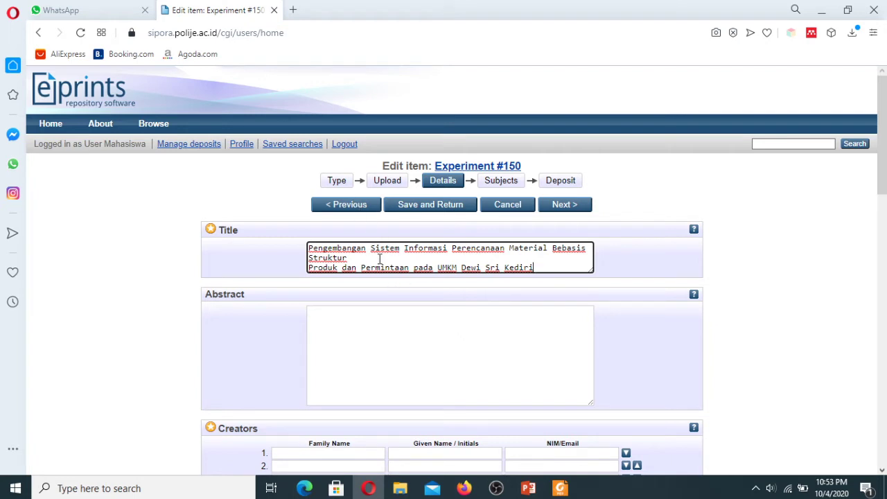
Flatten the title's line breaks in a new browser tab and replace the Title text with it.
left_click(293, 10)
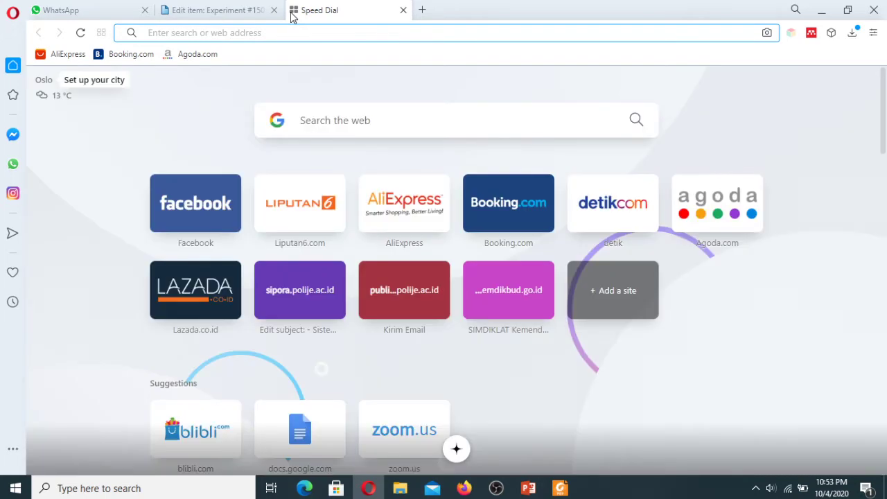
key("ctrl+v")
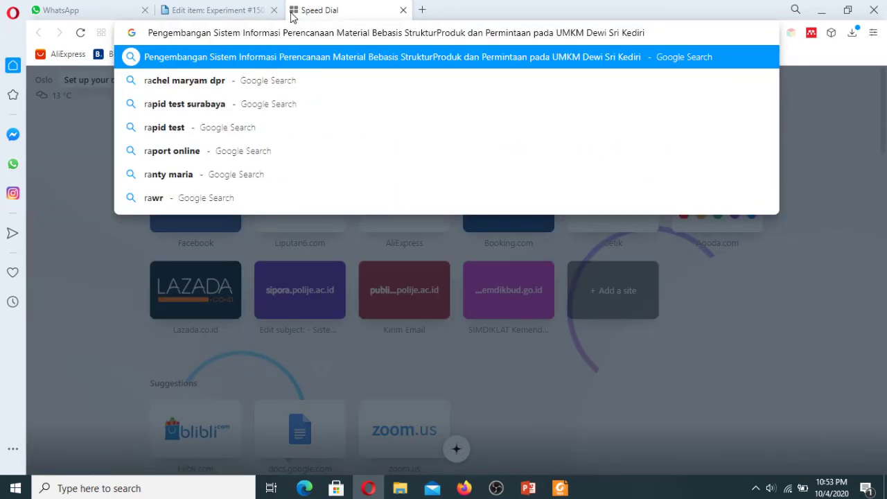
key("ctrl+a")
key("BackSpace")
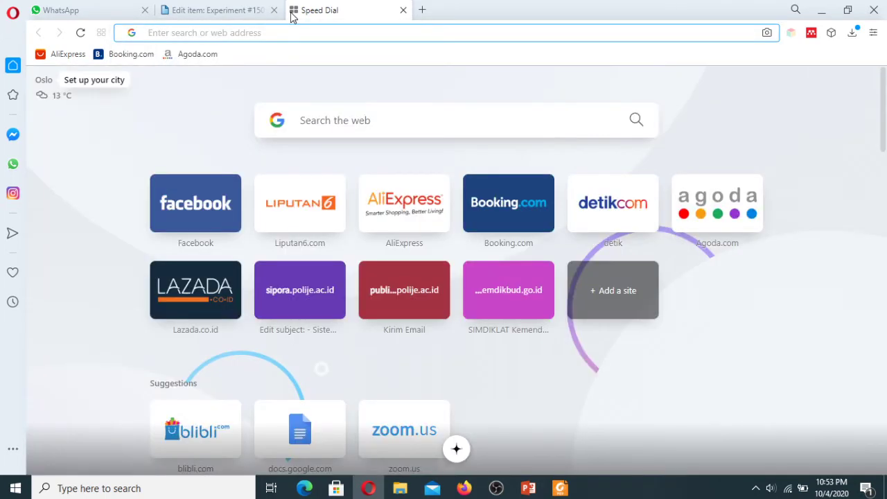
left_click(220, 13)
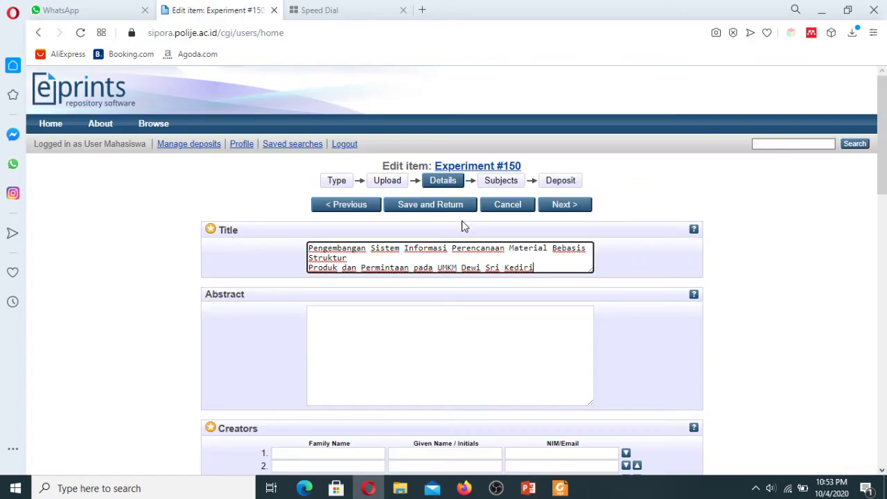
key("ctrl+a")
left_click(424, 258)
key("Delete")
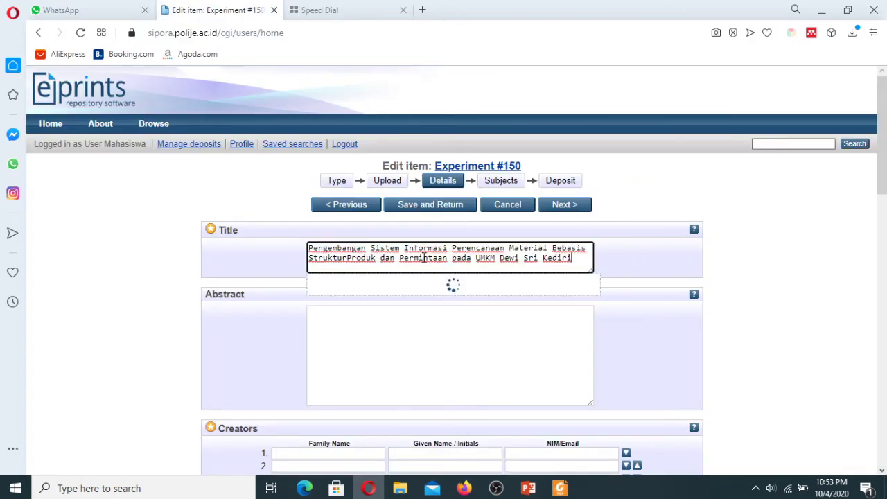
left_click(443, 317)
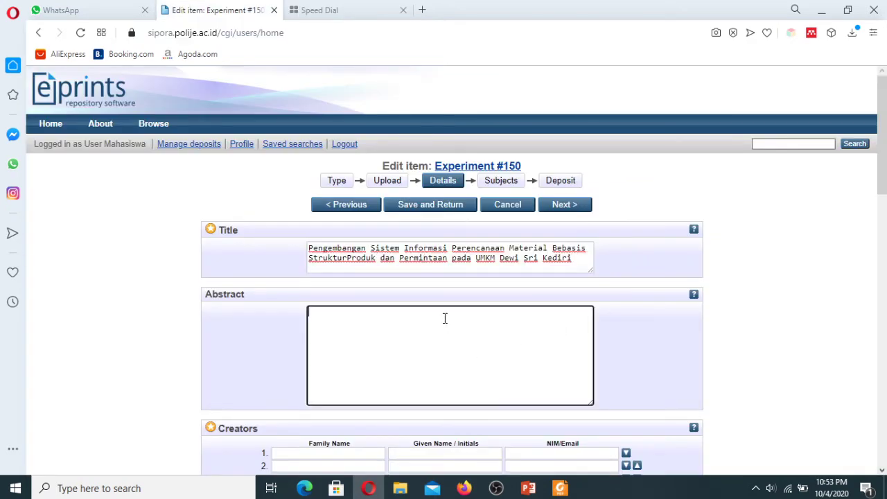
Select the abstract paragraph in the ABSTRAK PDF, excluding the title lines.
left_click(400, 488)
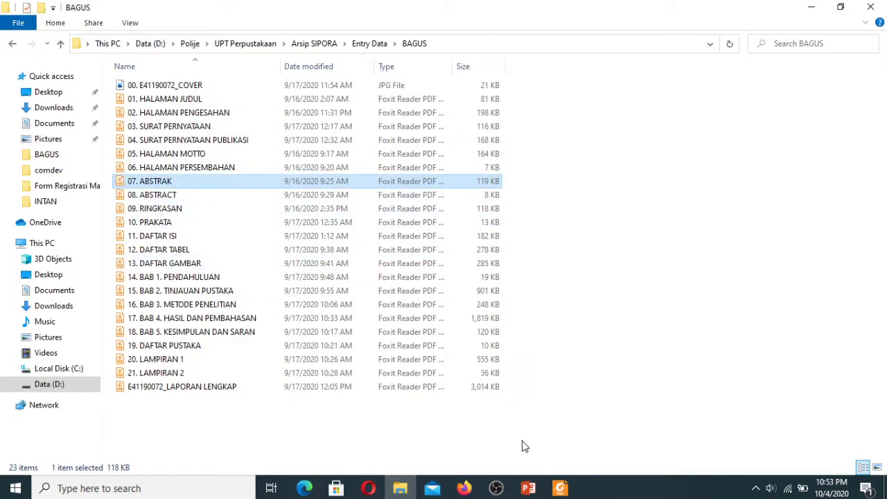
left_click(560, 487)
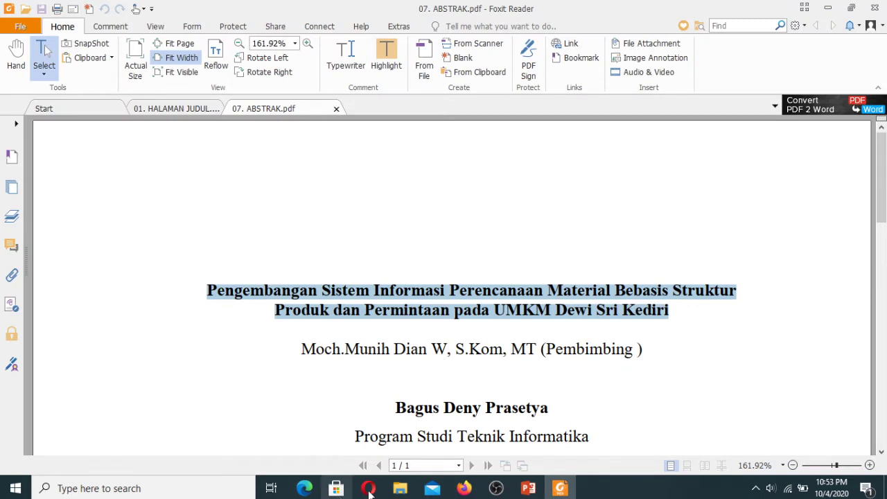
left_click(254, 344)
left_click_drag(205, 284, 683, 313)
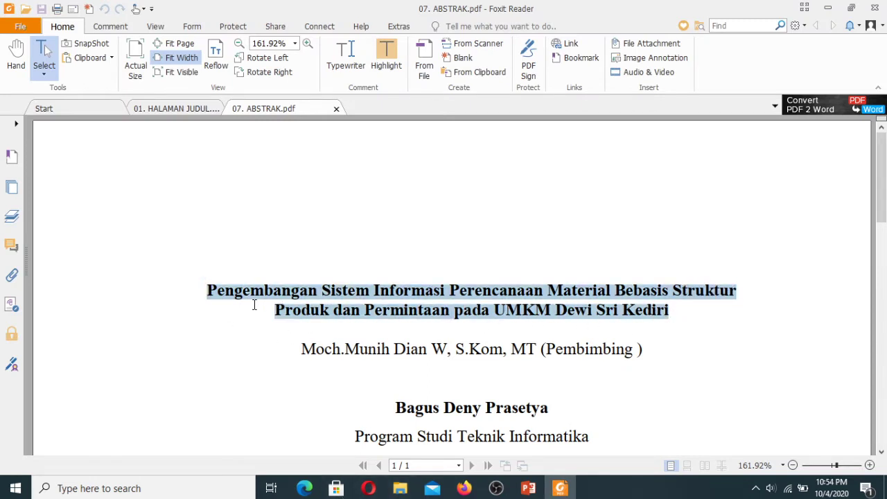
left_click(212, 294)
left_click_drag(206, 289, 214, 291)
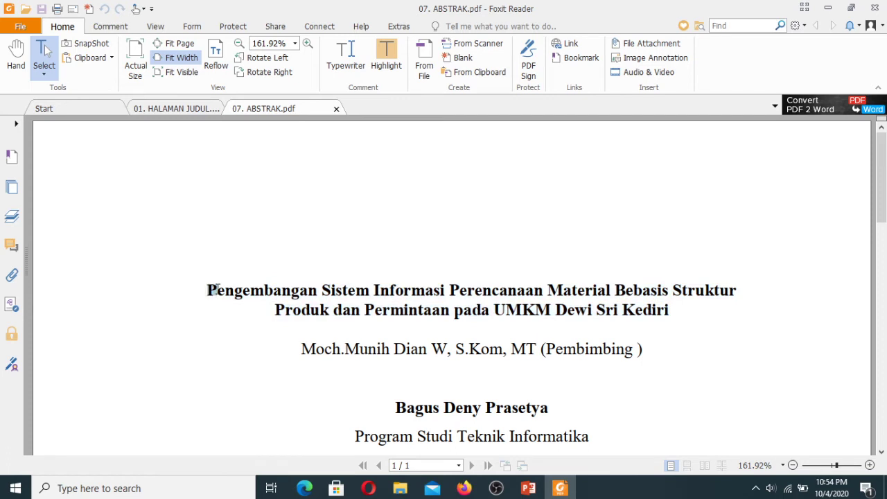
left_click(329, 295)
left_click(237, 347)
left_click_drag(201, 282, 283, 300)
left_click(220, 353)
left_click_drag(885, 185, 881, 300)
left_click_drag(234, 144, 429, 351)
left_click_drag(366, 309, 319, 288)
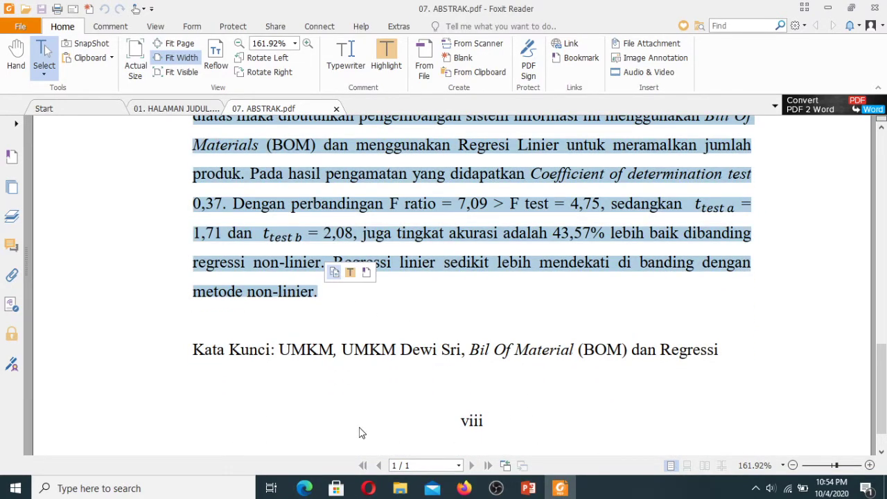
Flatten the abstract in the Speed Dial tab's address bar and paste it into the Abstract field.
left_click(371, 488)
left_click(345, 12)
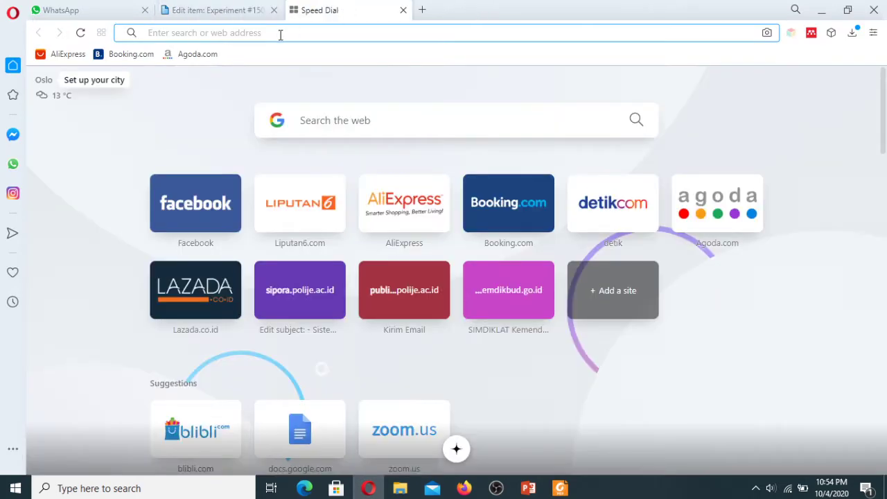
key("ctrl+v")
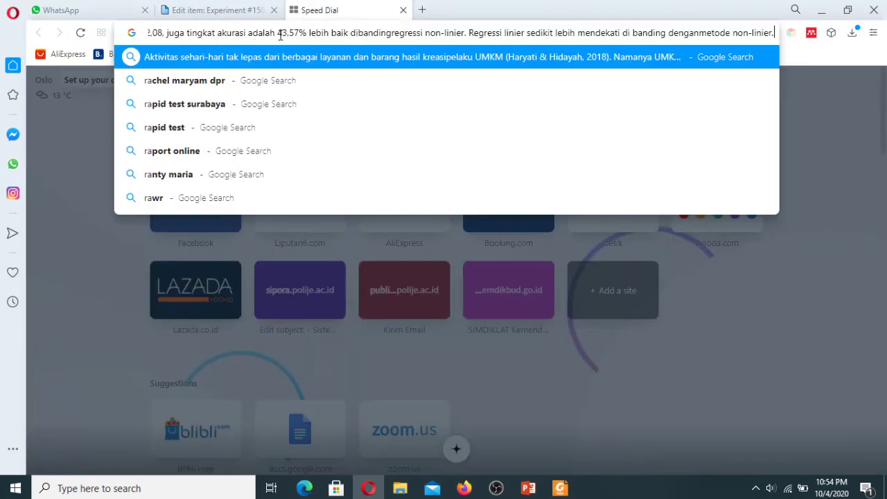
key("ctrl+a")
key("ctrl+x")
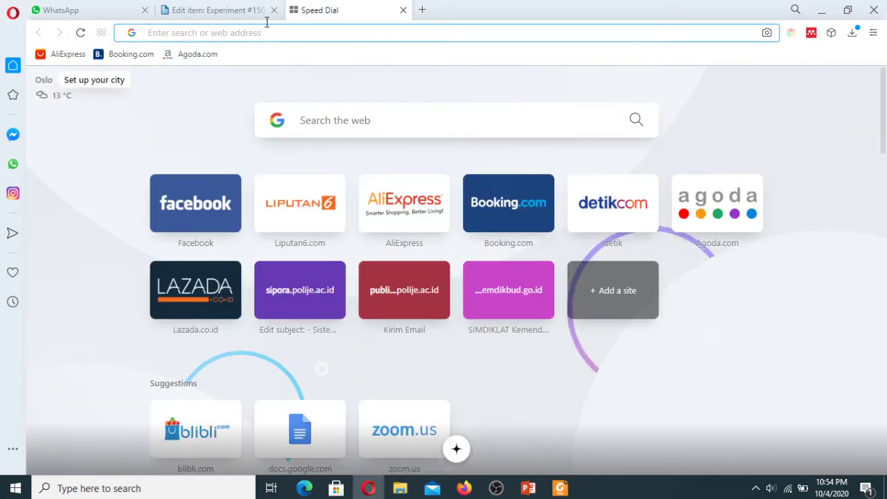
key("ctrl+Tab")
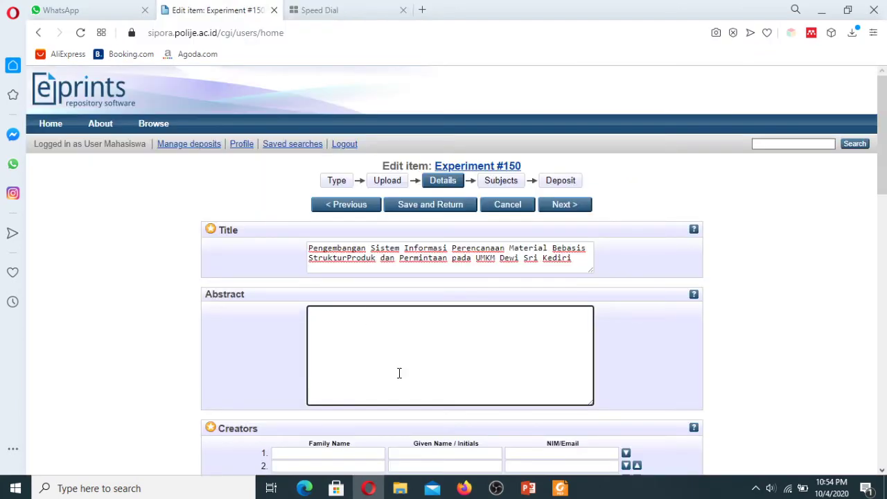
key("ctrl+v")
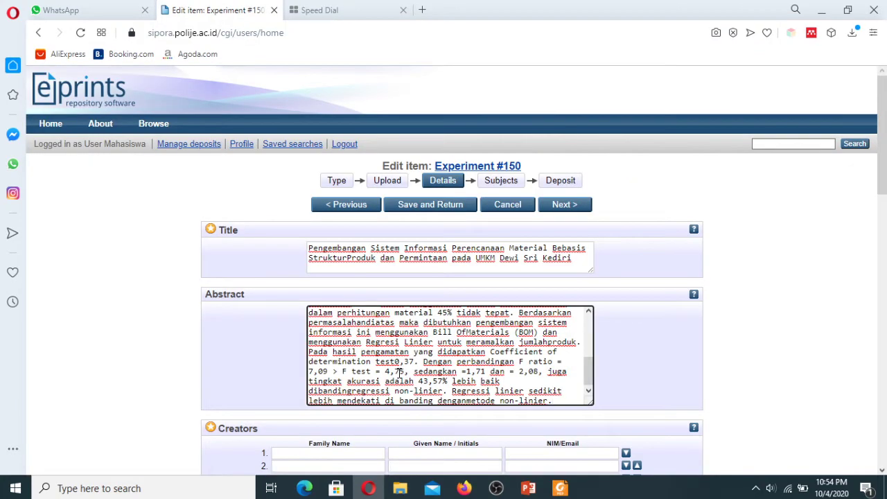
left_click_drag(883, 121, 882, 206)
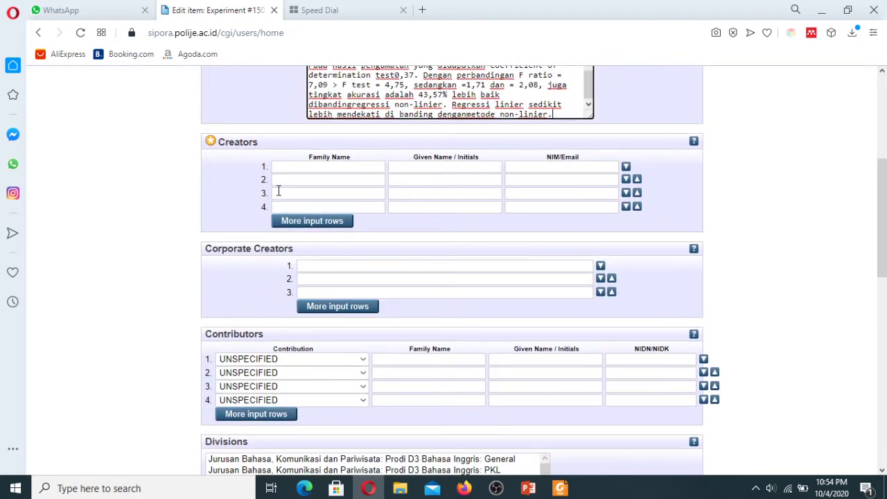
Copy the author's full name from the HALAMAN JUDUL title page PDF.
left_click_drag(218, 141, 268, 147)
left_click(268, 148)
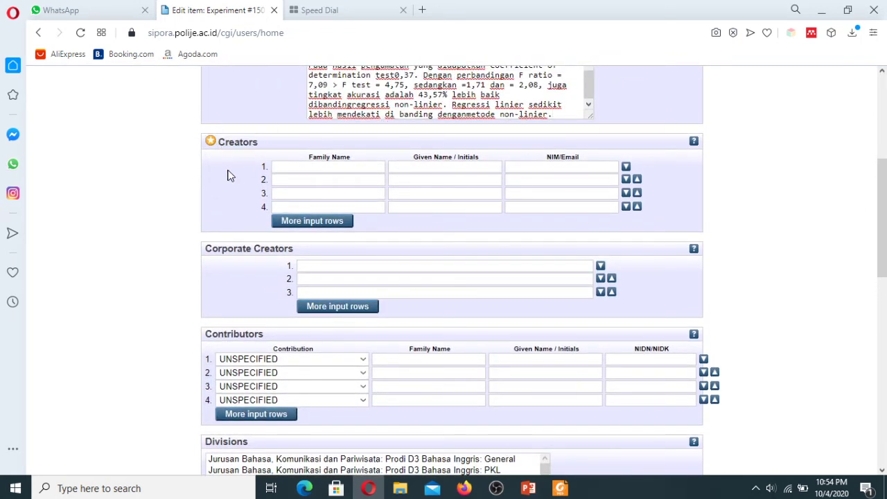
left_click(560, 487)
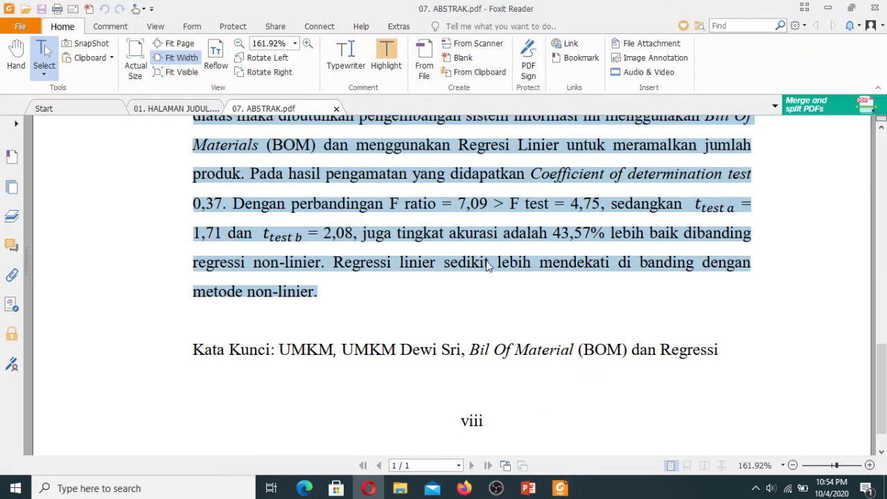
left_click(165, 110)
scroll(596, 264, "down", 6)
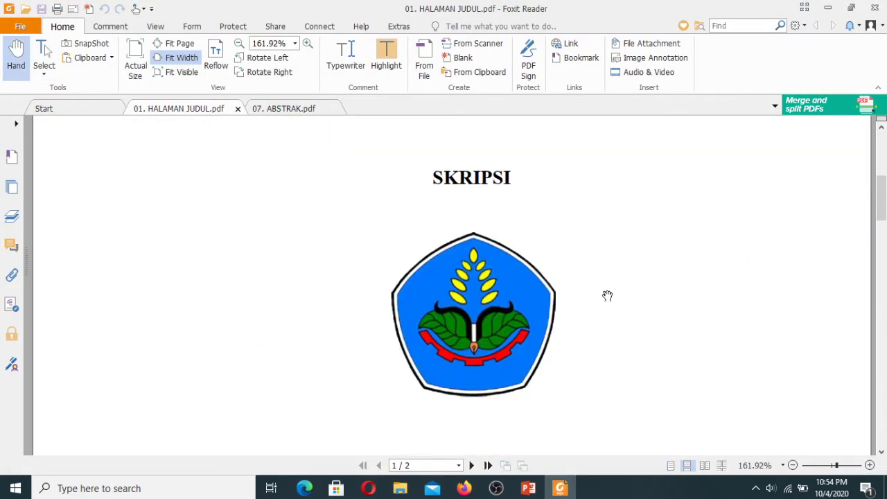
scroll(648, 291, "up", 2)
scroll(654, 246, "up", 3)
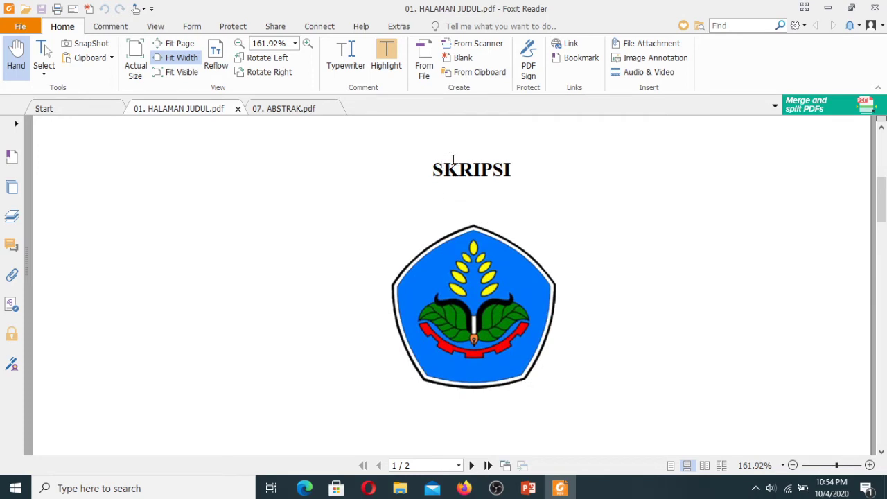
scroll(698, 320, "down", 5)
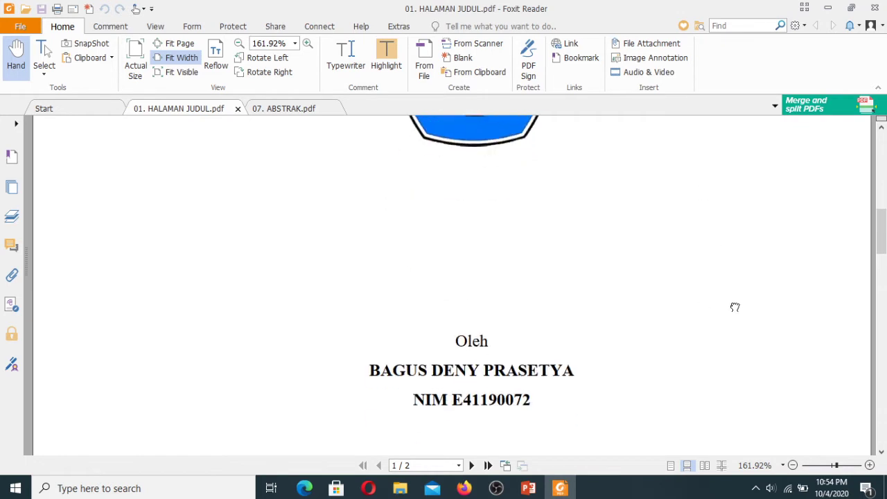
scroll(754, 275, "down", 5)
scroll(203, 135, "up", 3)
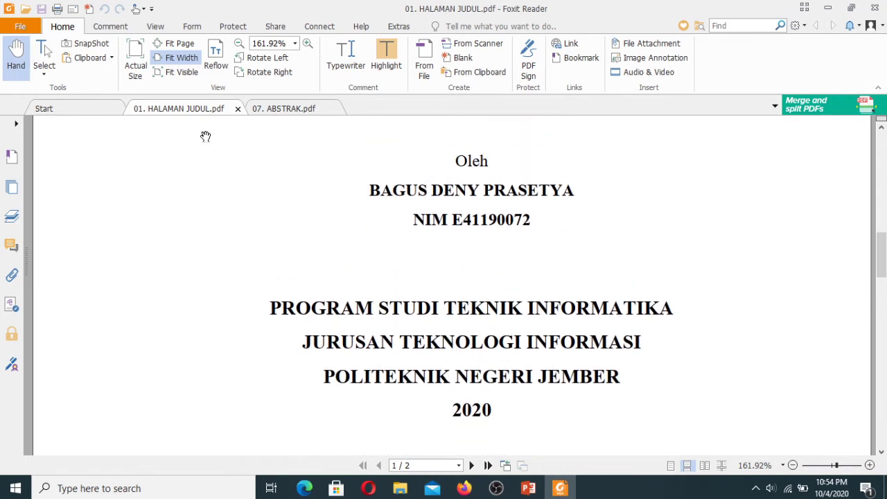
scroll(204, 134, "down", 1)
left_click(43, 55)
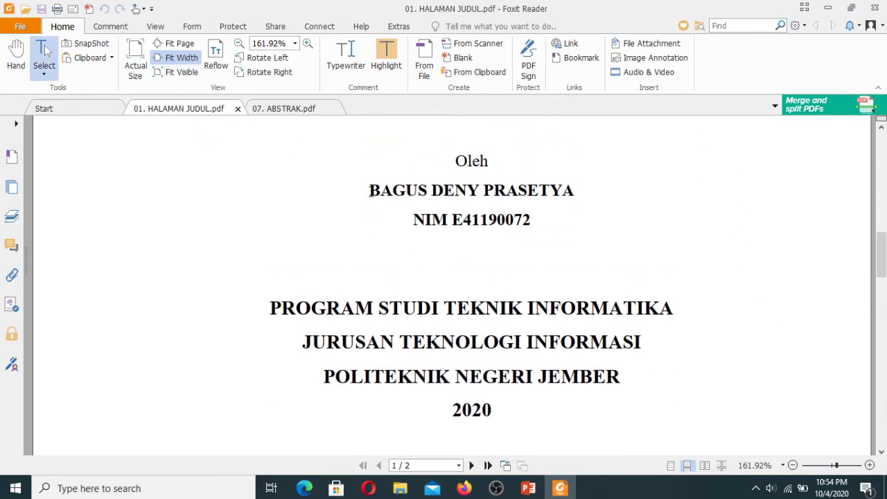
left_click_drag(369, 191, 580, 191)
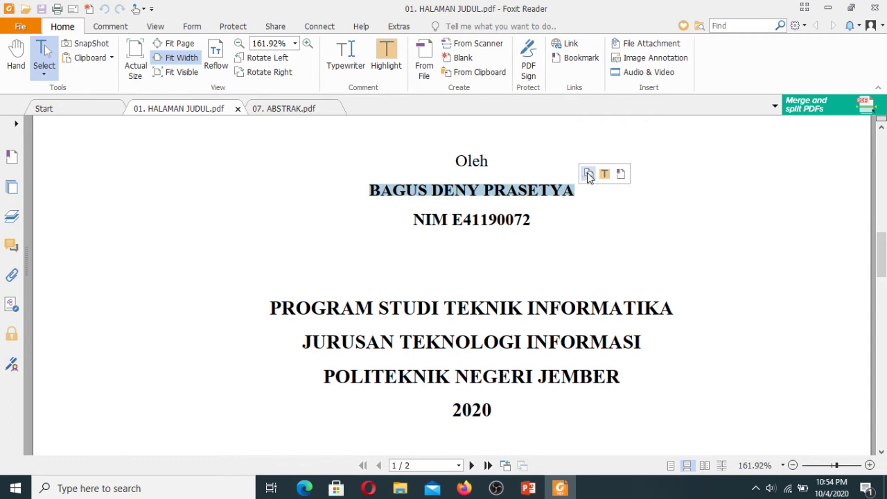
left_click(588, 175)
Split the author's name into creator 1's Given Name and Family Name, picking the matching existing record.
left_click(368, 488)
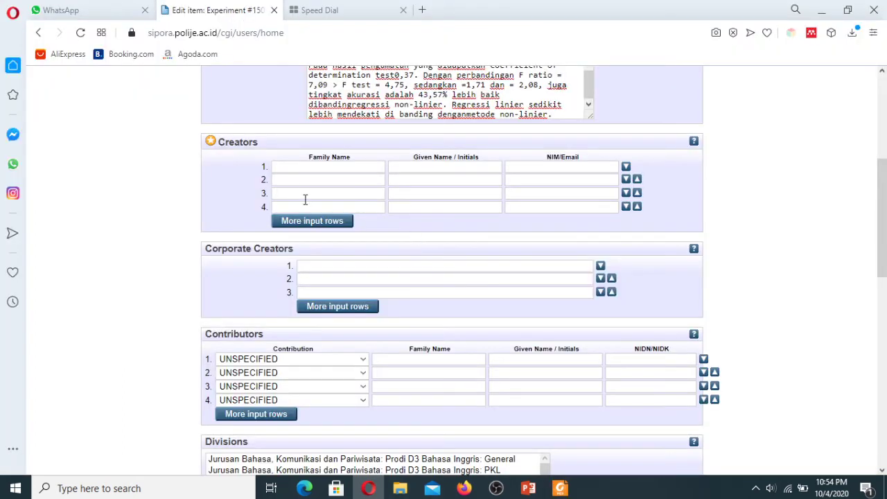
left_click(400, 166)
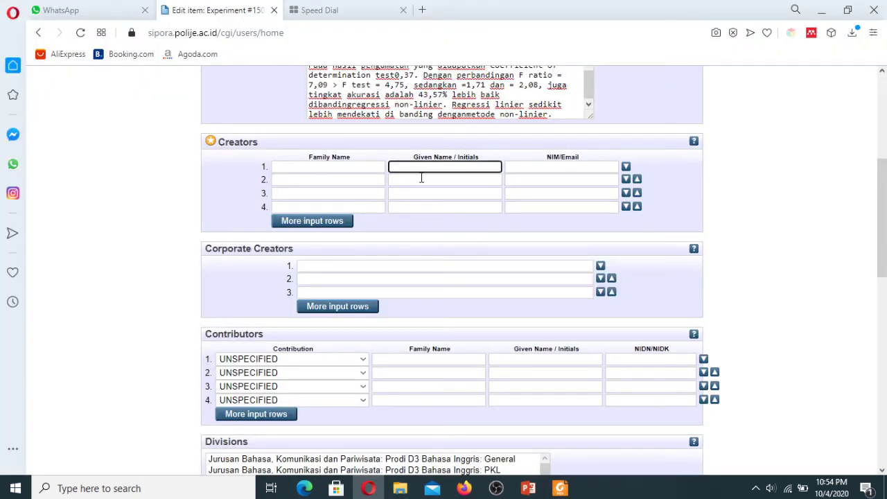
key("ctrl+v")
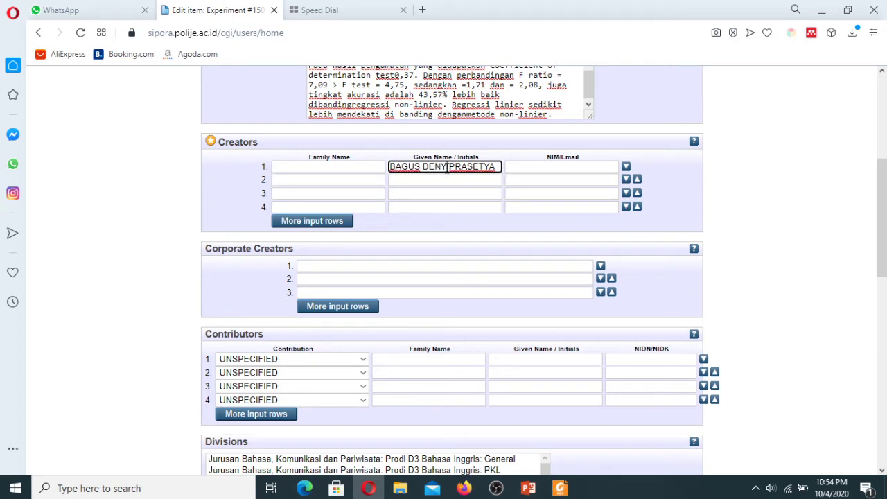
left_click_drag(447, 168, 506, 175)
key("ctrl+x")
left_click(337, 167)
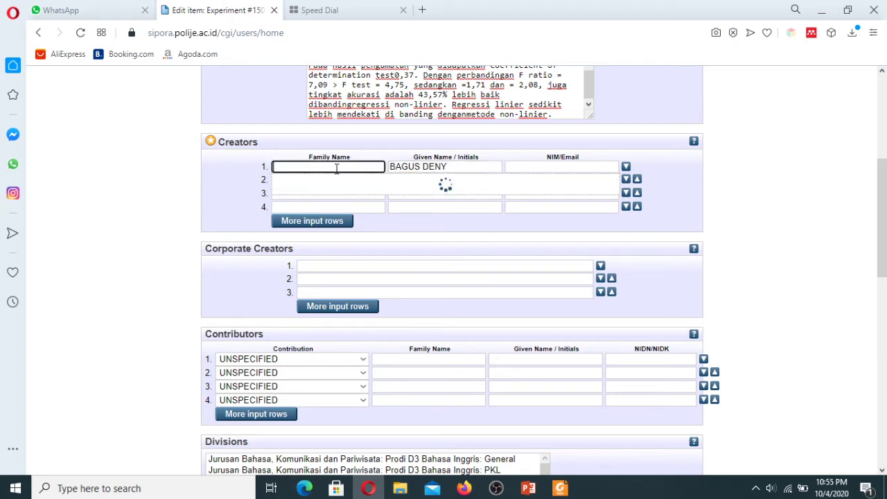
key("ctrl+v")
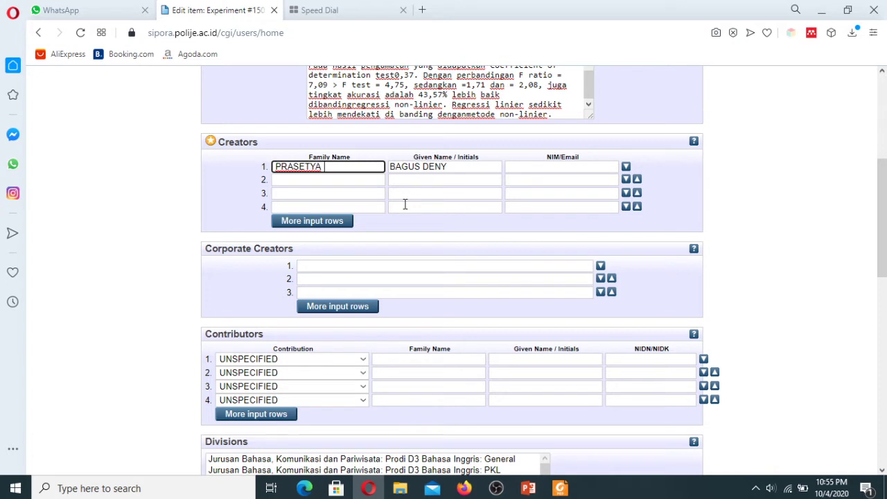
type("Prasetya")
left_click(327, 170)
key("shift+Home")
key("BackSpace")
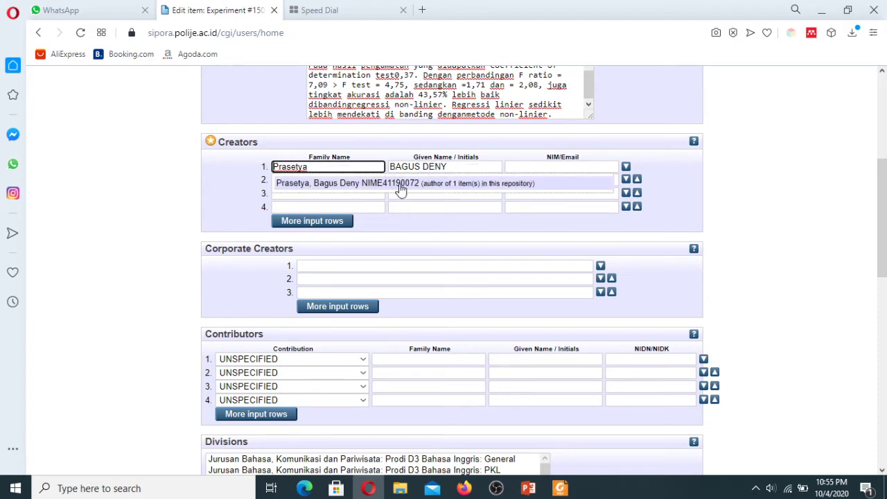
left_click(350, 183)
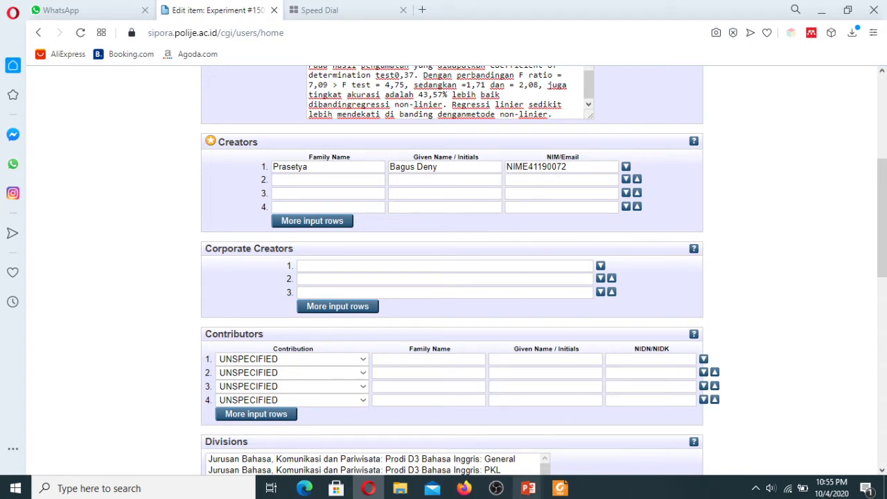
Check creator 1's student number against the one on the title page.
left_click(562, 490)
left_click(457, 259)
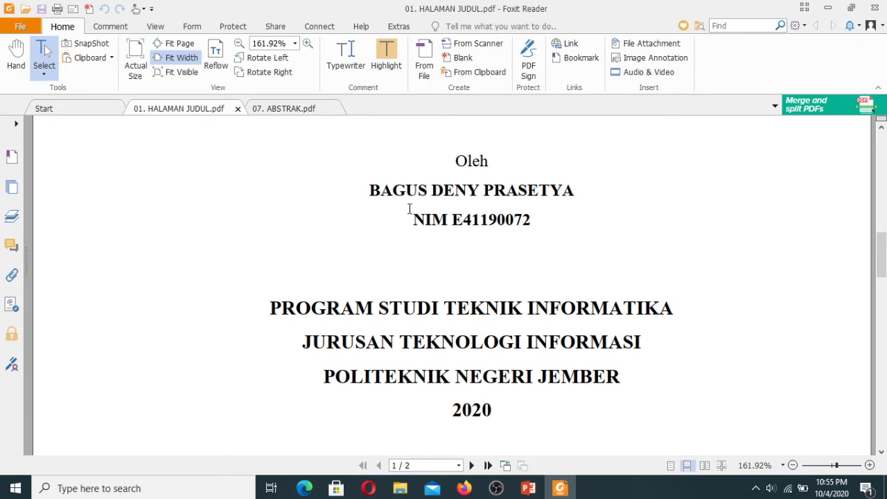
left_click_drag(410, 212, 545, 226)
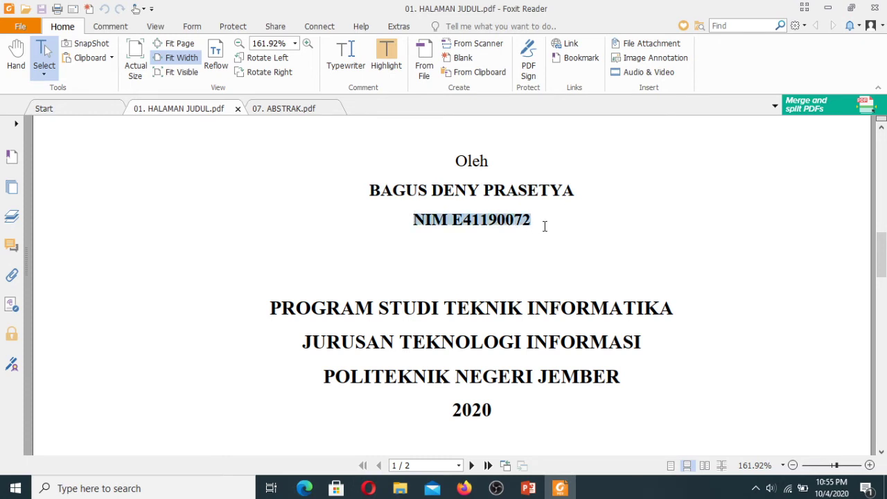
left_click(368, 488)
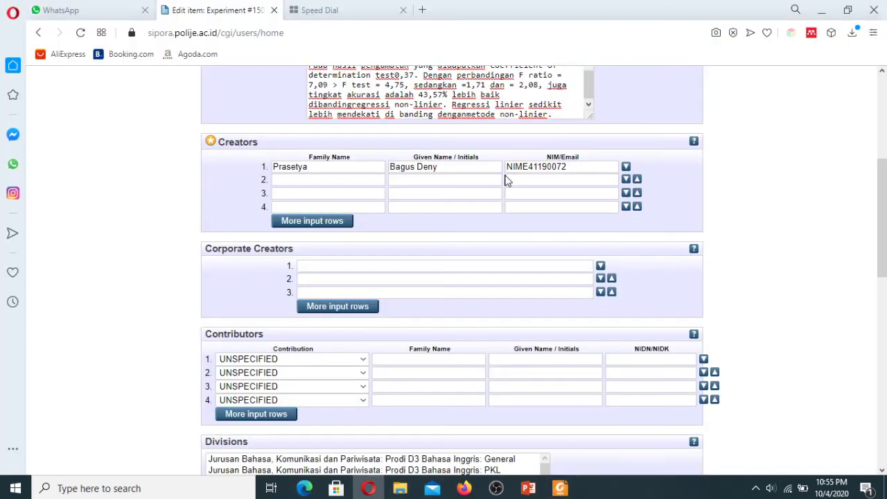
left_click(523, 167)
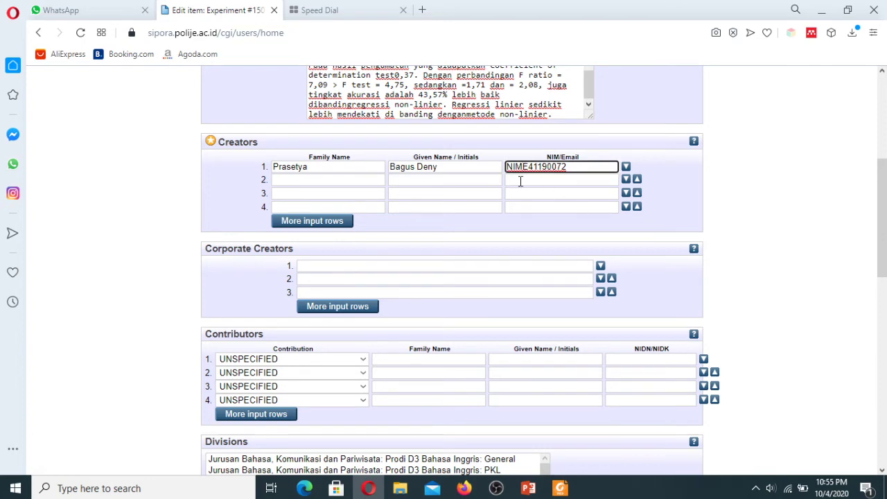
left_click(805, 216)
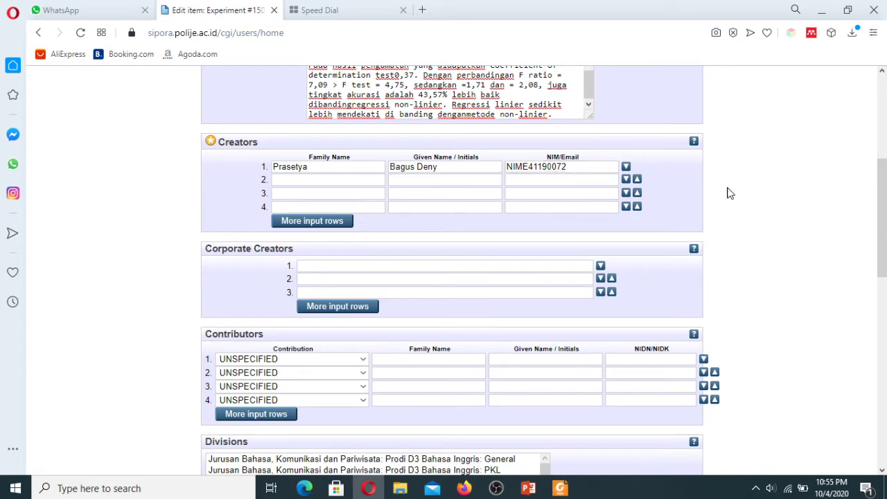
Change contributor row 1's Contribution from UNSPECIFIED to Thesis advisor.
scroll(885, 225, "down", 4)
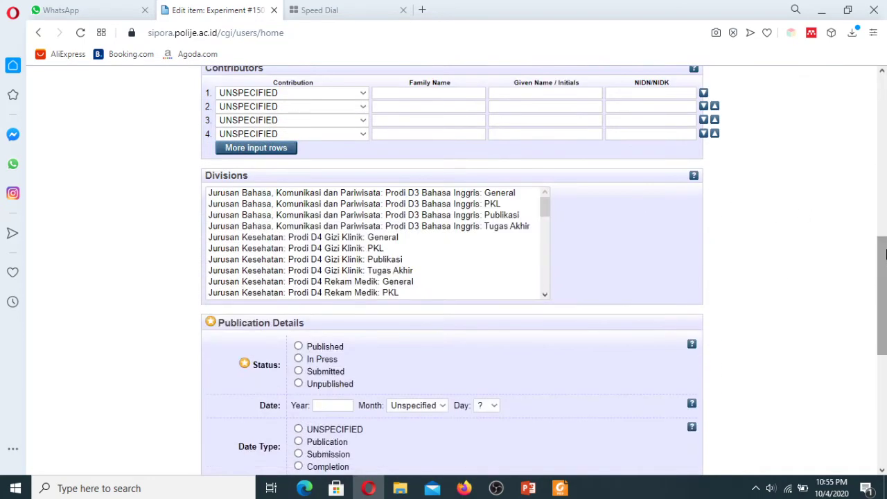
scroll(804, 213, "up", 2)
left_click(300, 245)
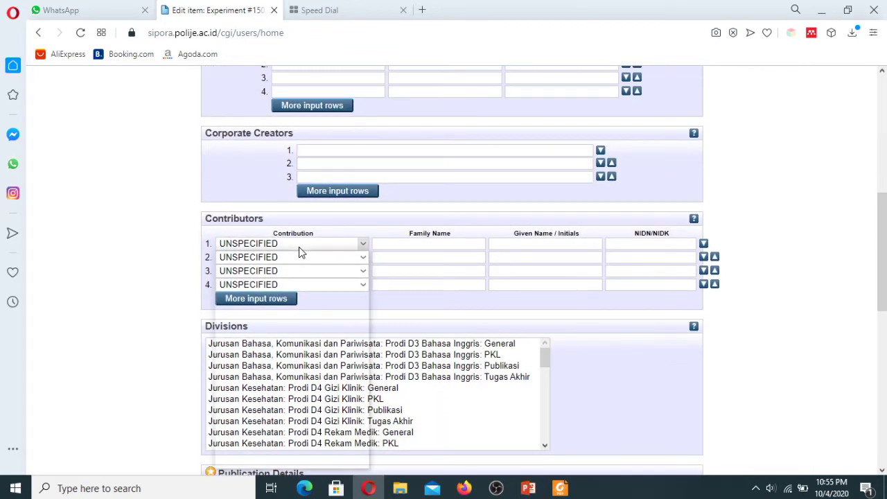
left_click_drag(363, 276, 391, 457)
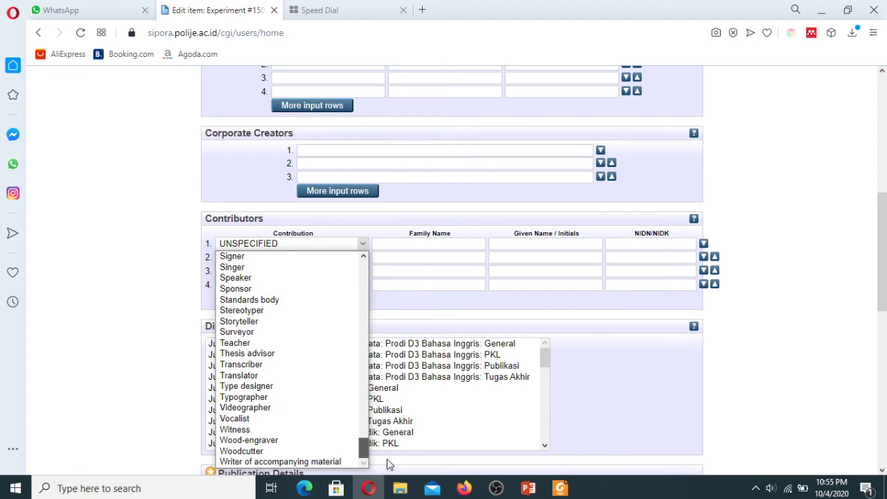
left_click_drag(390, 464, 386, 453)
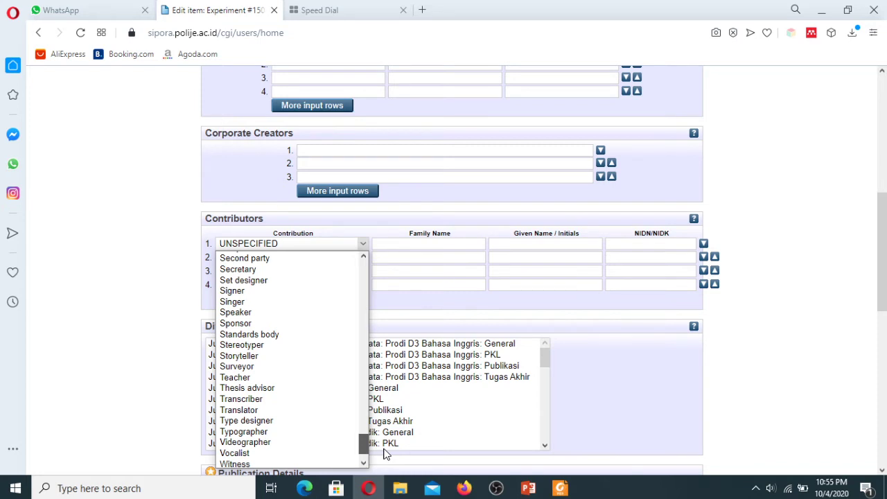
left_click_drag(386, 454, 391, 471)
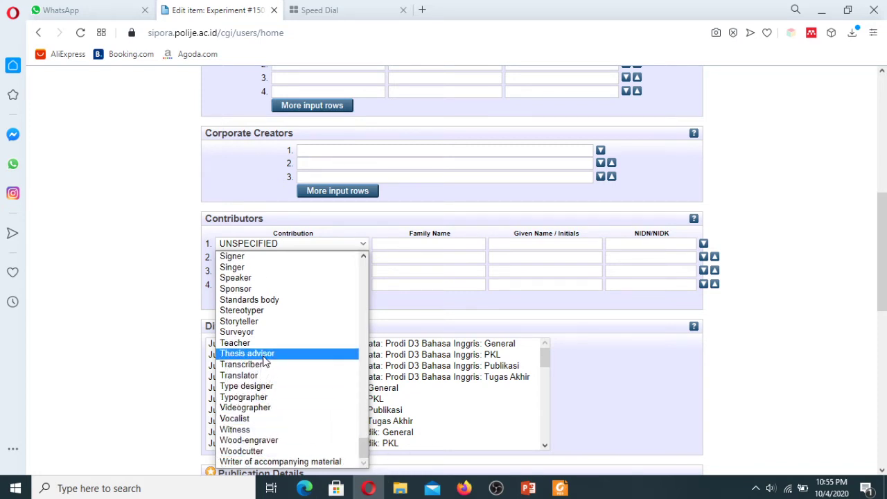
mouse_move(360, 451)
left_mouse_down()
mouse_move(359, 417)
mouse_move(360, 447)
left_mouse_up()
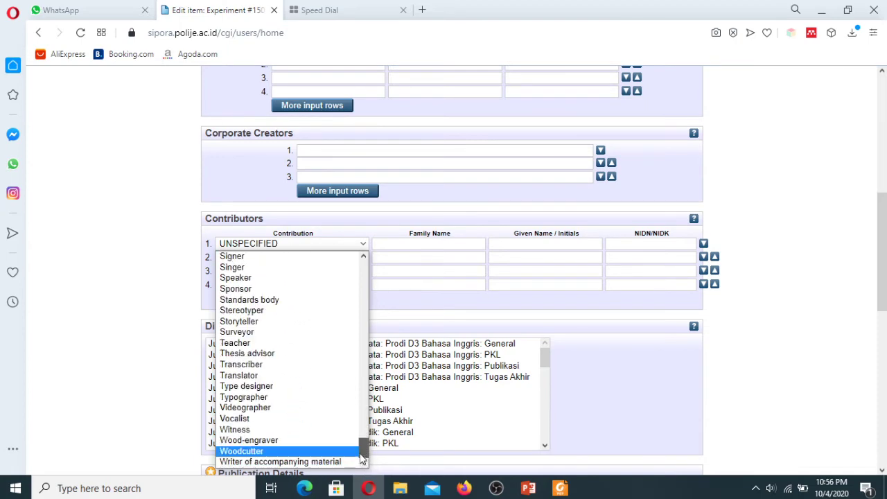
left_click(267, 354)
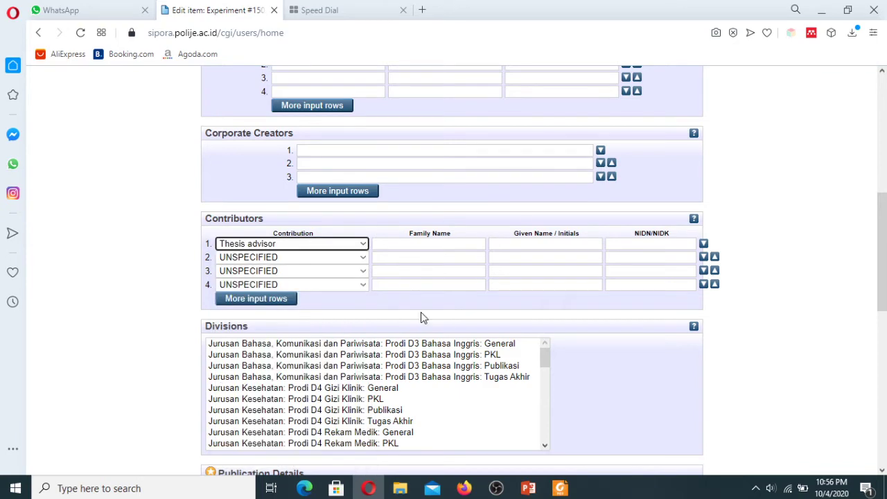
Open 02. HALAMAN PENGESAHAN.pdf at the Pembimbing details, then return to the deposit form.
left_click(560, 488)
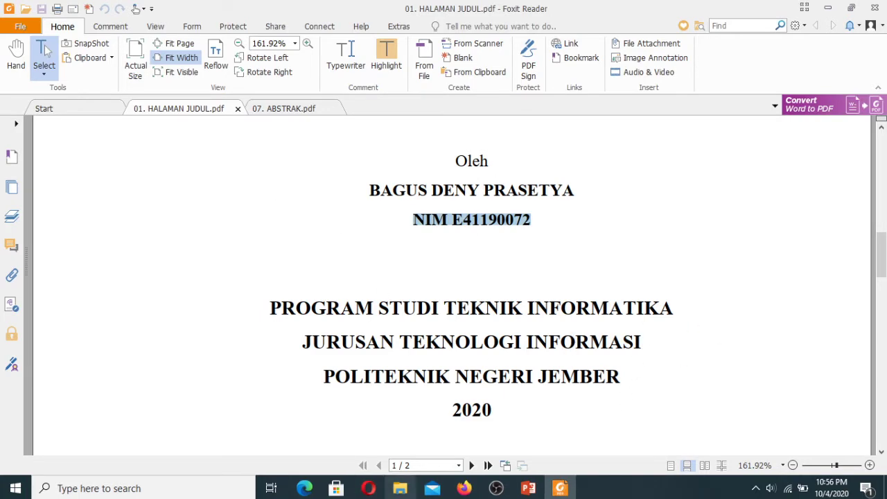
key("alt+Tab")
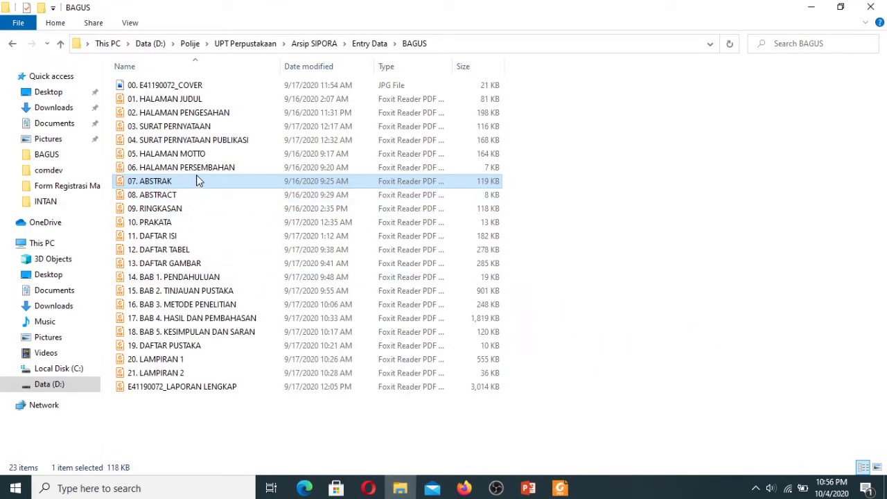
left_click(191, 115)
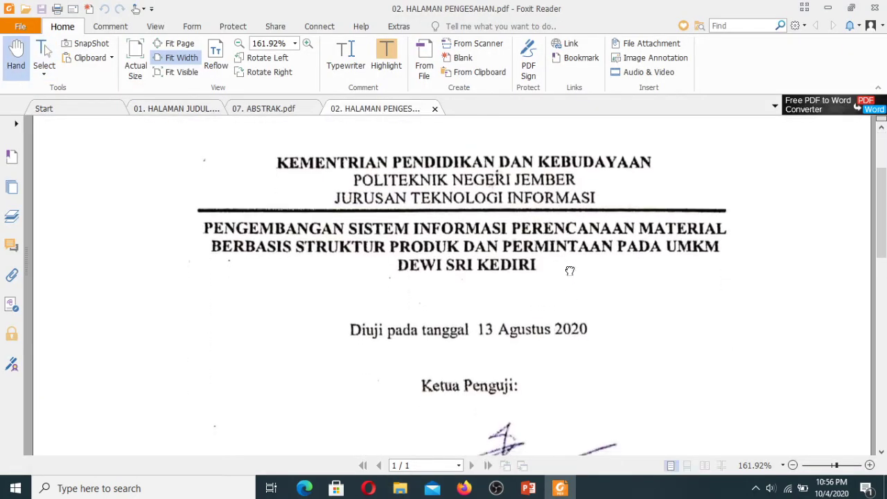
scroll(577, 302, "down", 5)
scroll(577, 302, "down", 3)
scroll(577, 303, "up", 2)
scroll(577, 302, "down", 3)
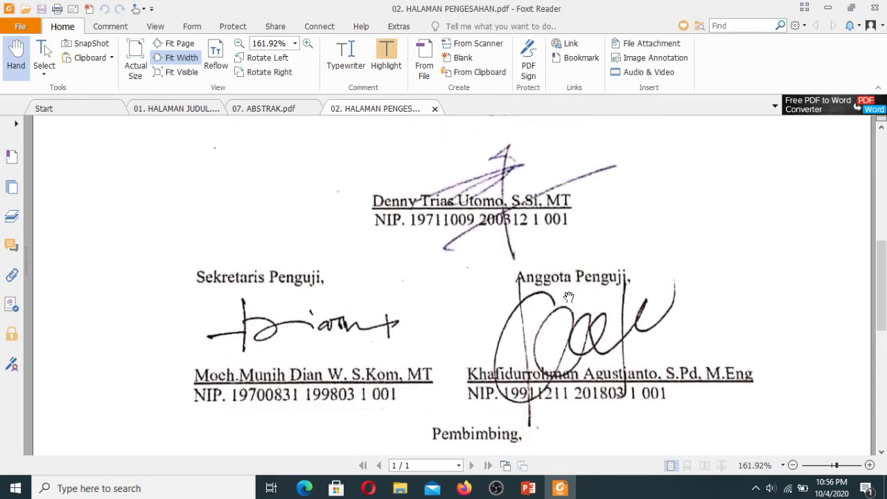
scroll(384, 408, "down", 4)
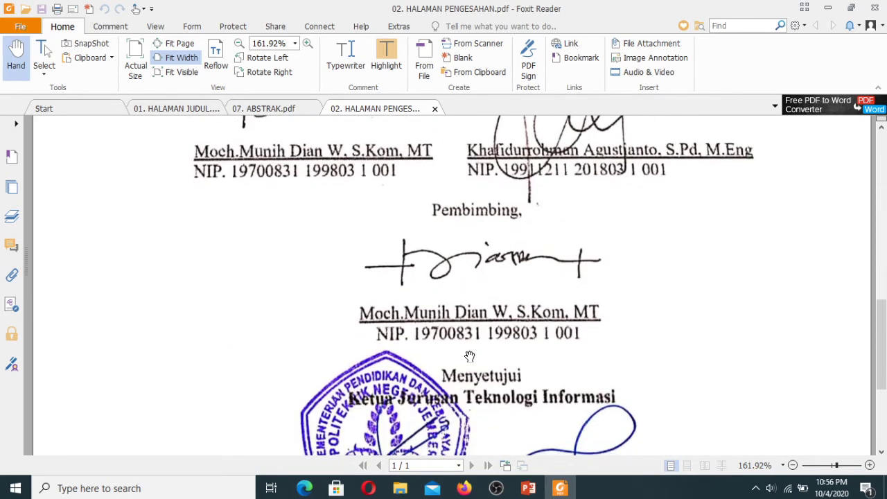
left_click(368, 487)
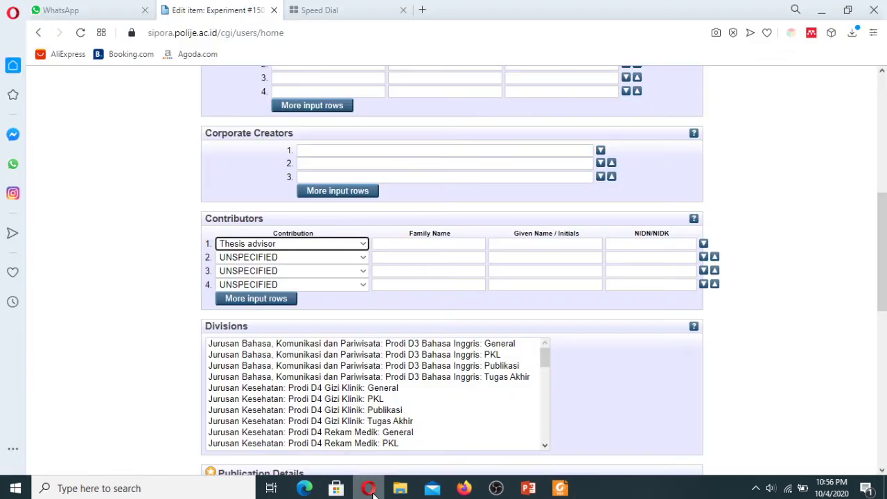
Enter the advisor's given name from the browser's saved suggestion and type the family-name initial.
left_click(515, 243)
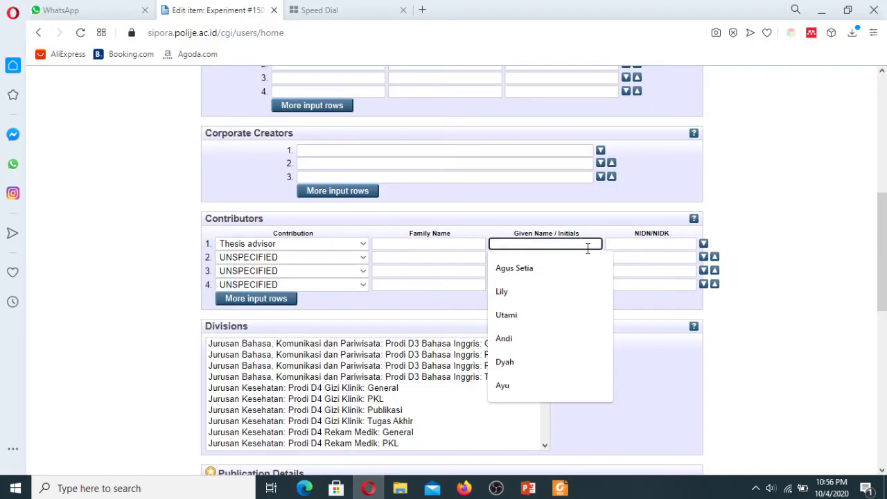
type("mun")
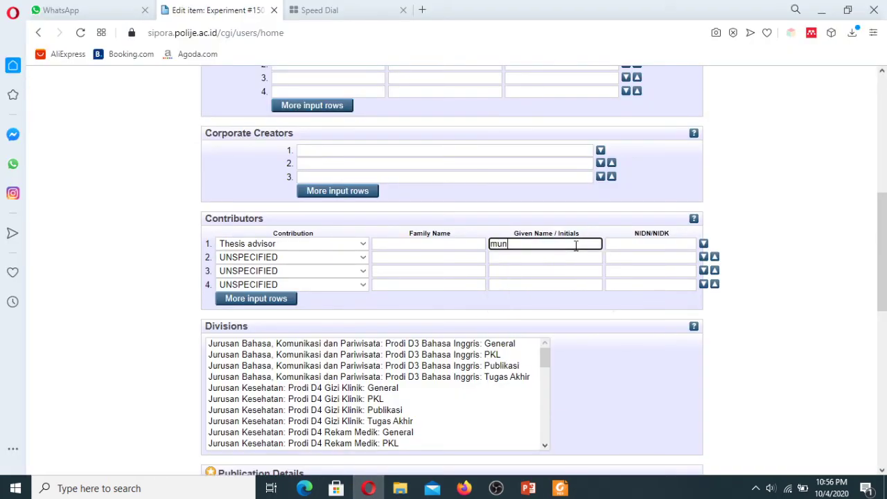
key("BackSpace")
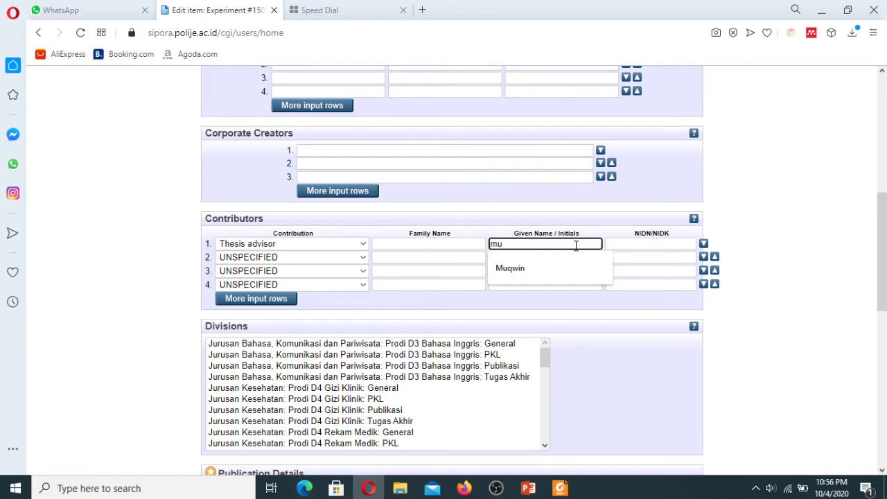
key("BackSpace")
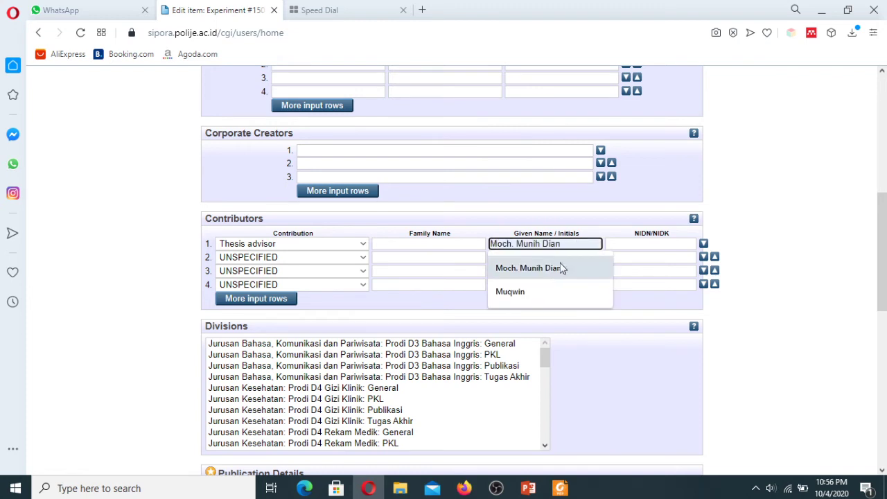
left_click(559, 268)
left_click(444, 242)
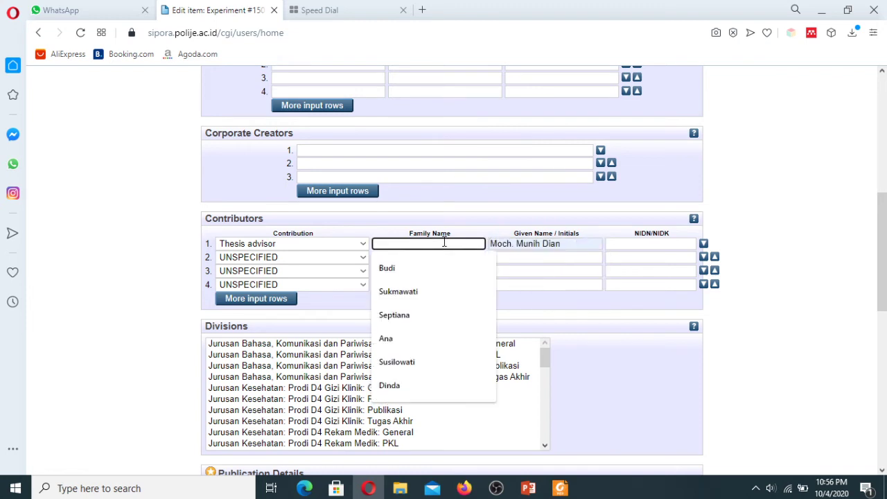
left_click(560, 490)
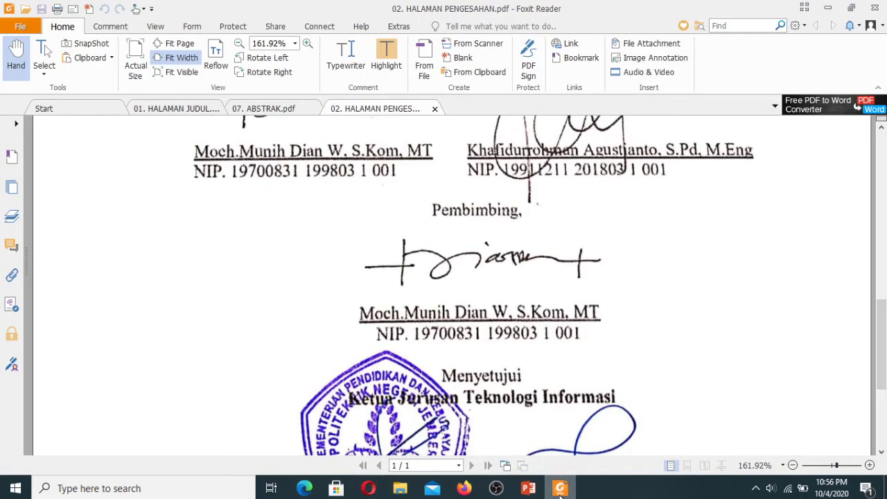
left_click(368, 488)
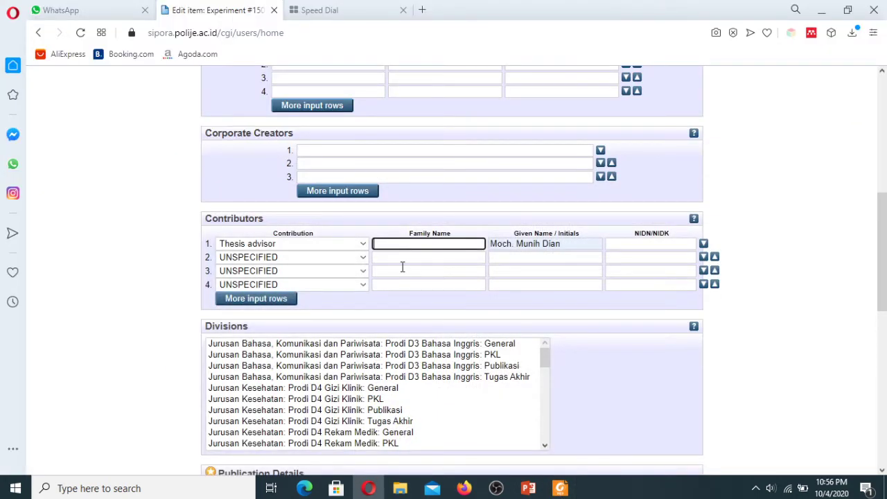
left_click(562, 489)
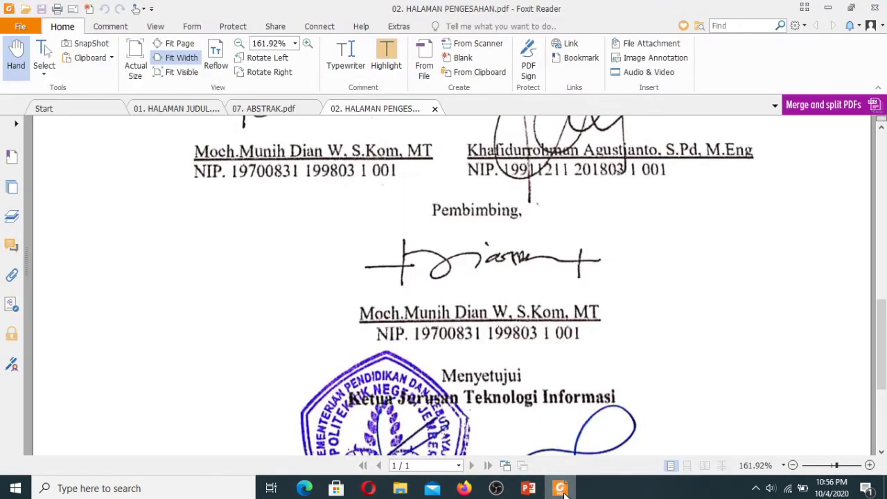
key("alt+Tab")
type("W")
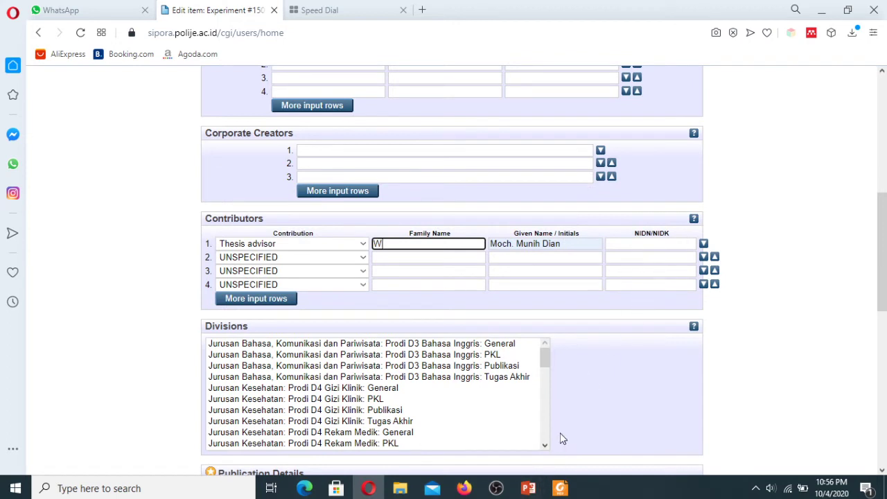
left_click(803, 322)
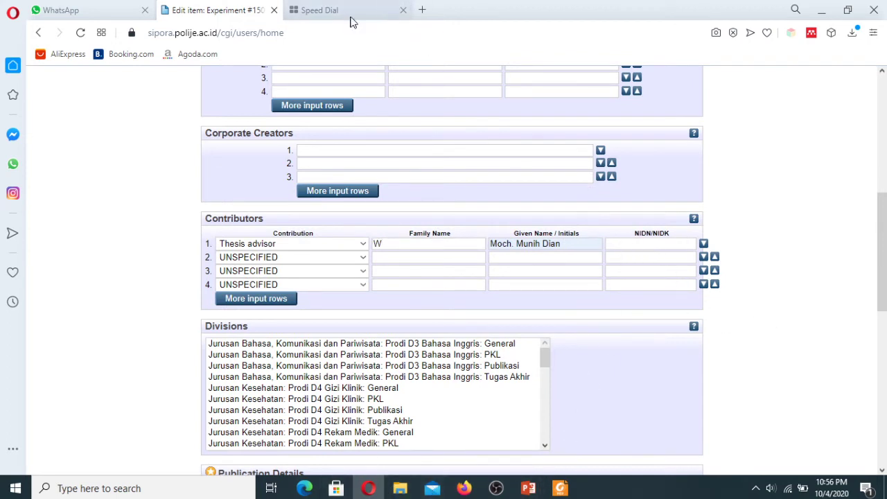
Search Google for 'nidn', the advisor's name and 'polije'.
left_click(326, 10)
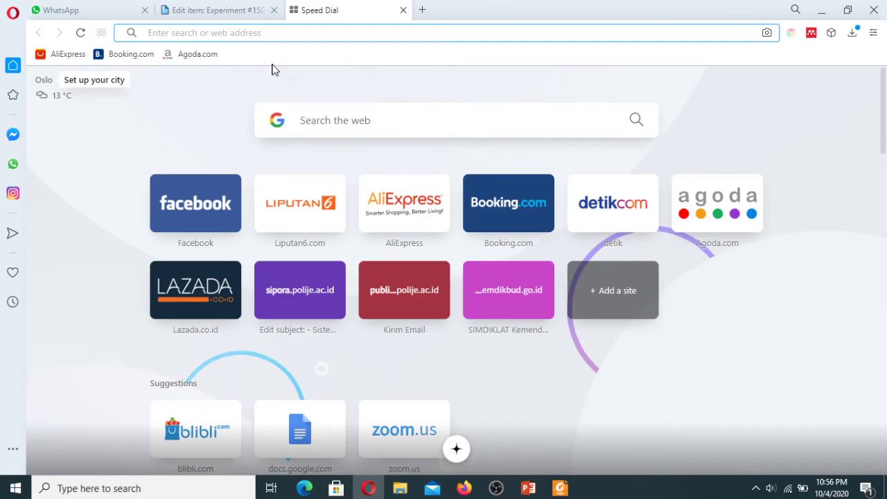
left_click(253, 10)
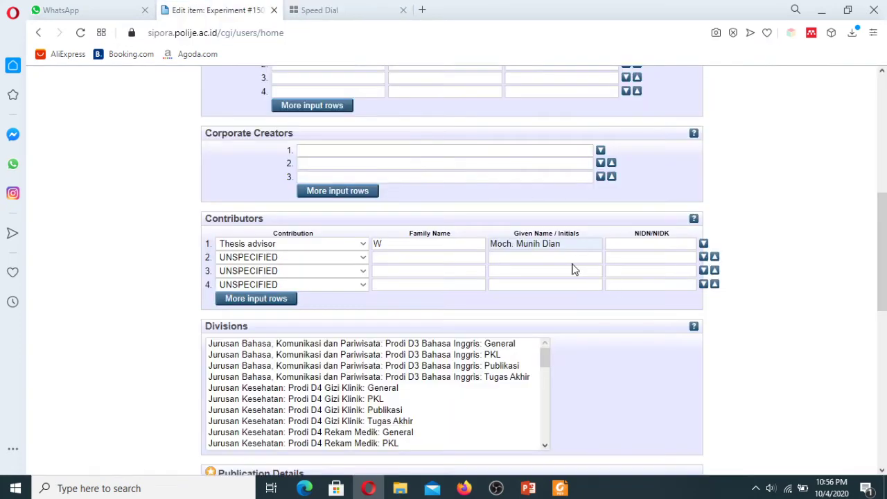
left_click(567, 243)
left_click_drag(567, 243, 488, 245)
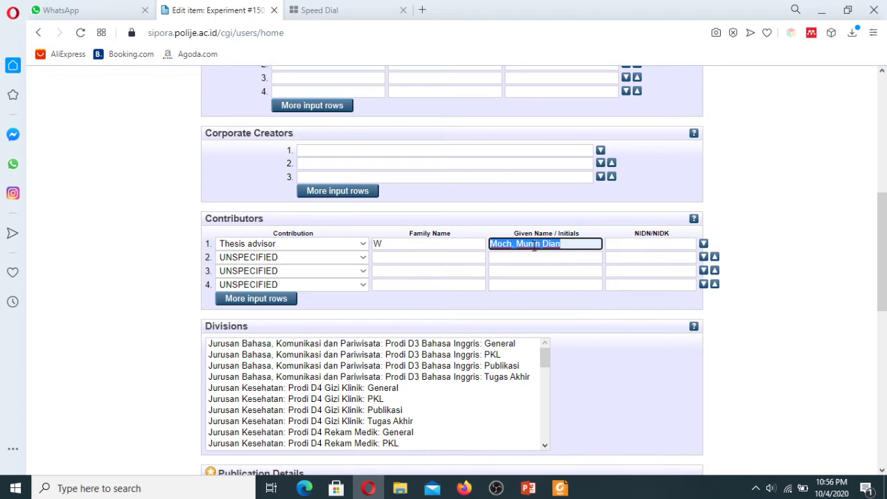
right_click(534, 246)
left_click(564, 250)
left_click(339, 10)
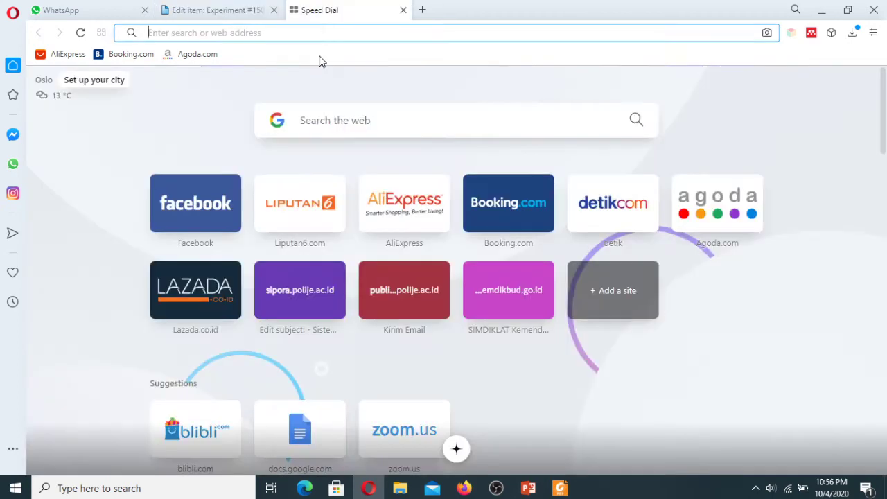
type("nidn agus setia budi polije")
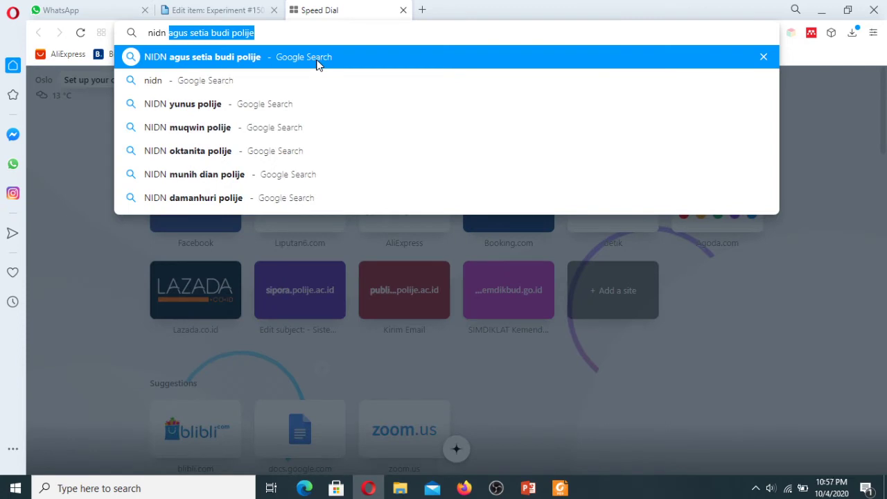
key("ctrl+v")
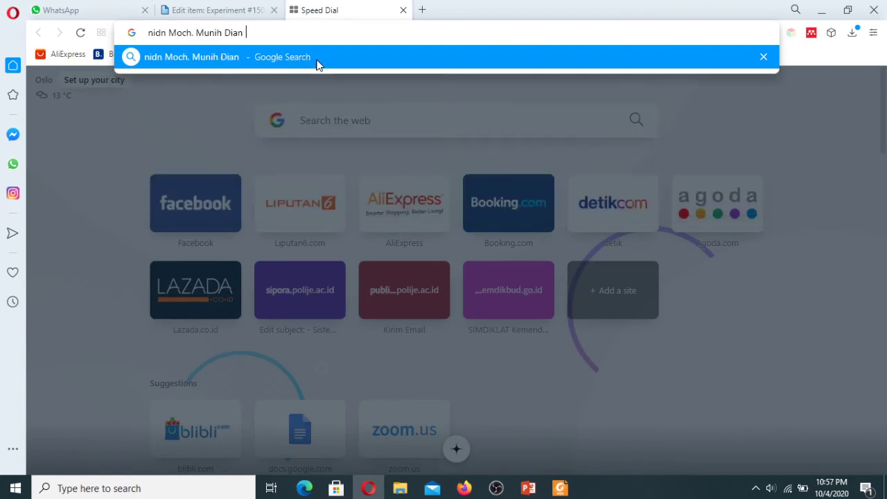
type("polije")
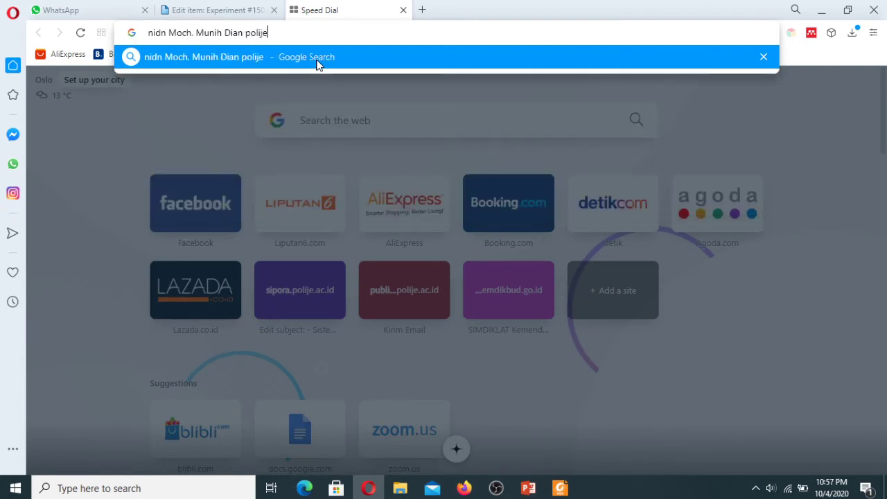
key("Return")
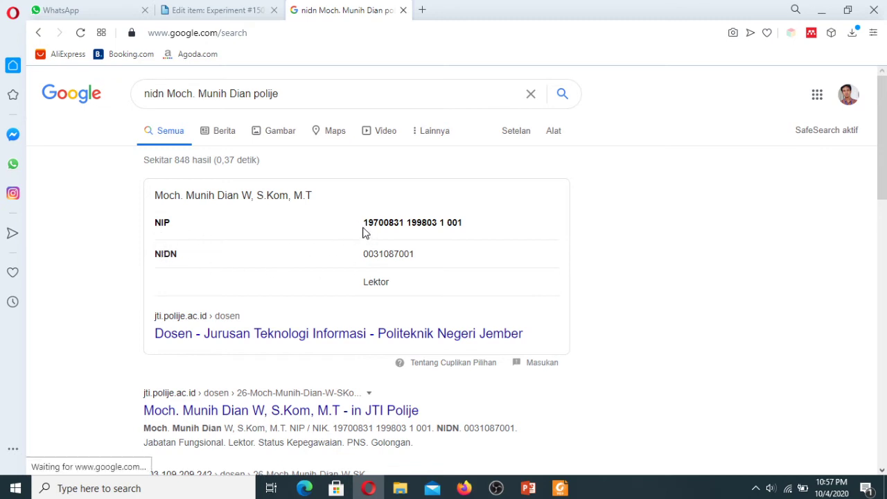
Copy the advisor's NIDN from the results into row 1's NIDN/NIDK field after the 'NIDN' prefix.
left_click_drag(368, 222, 462, 230)
left_click(671, 262)
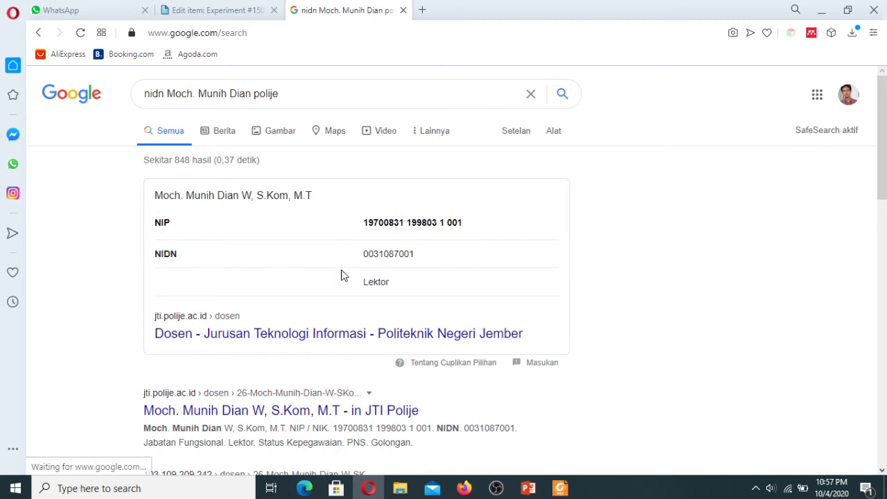
left_click_drag(362, 257, 409, 255)
left_click(406, 239)
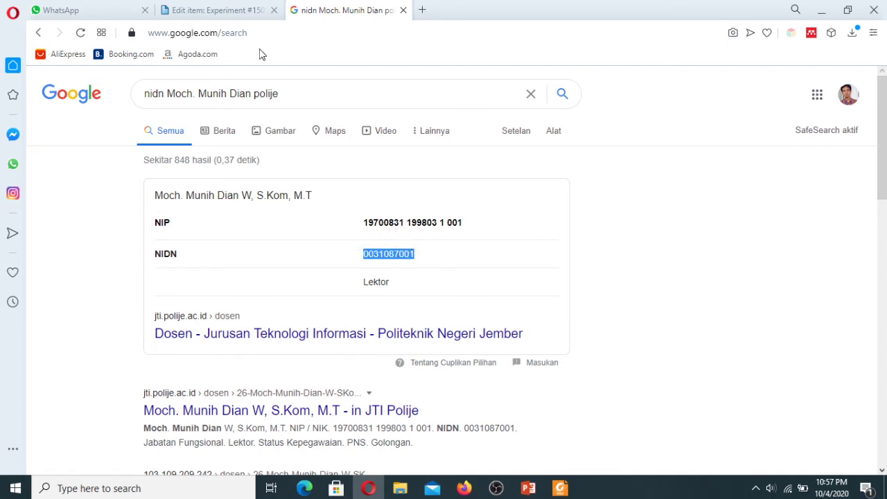
left_click(214, 10)
left_click(636, 256)
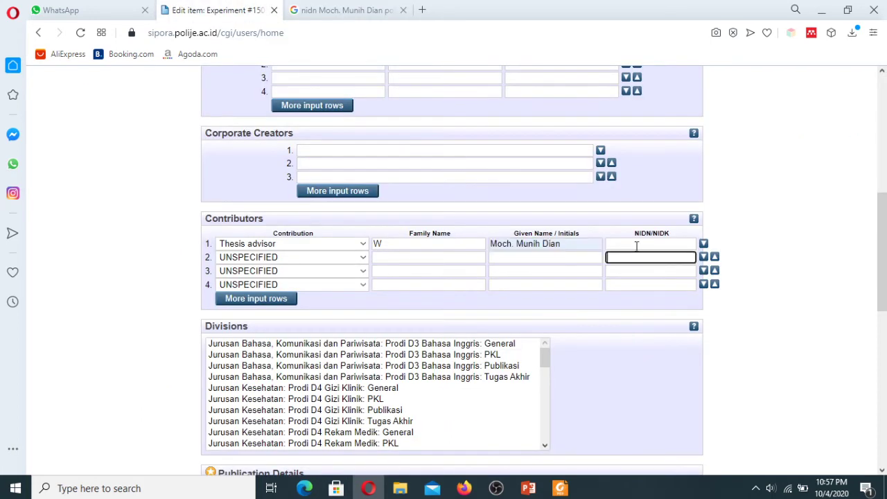
left_click(636, 245)
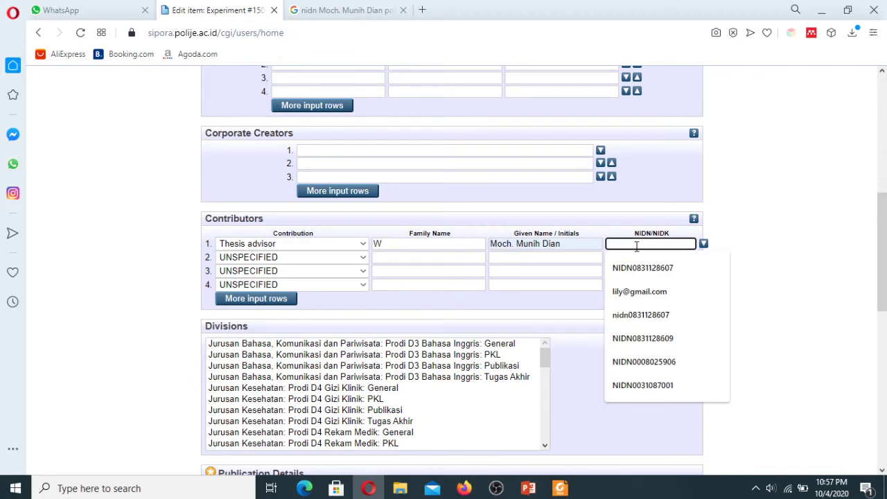
type("NID")
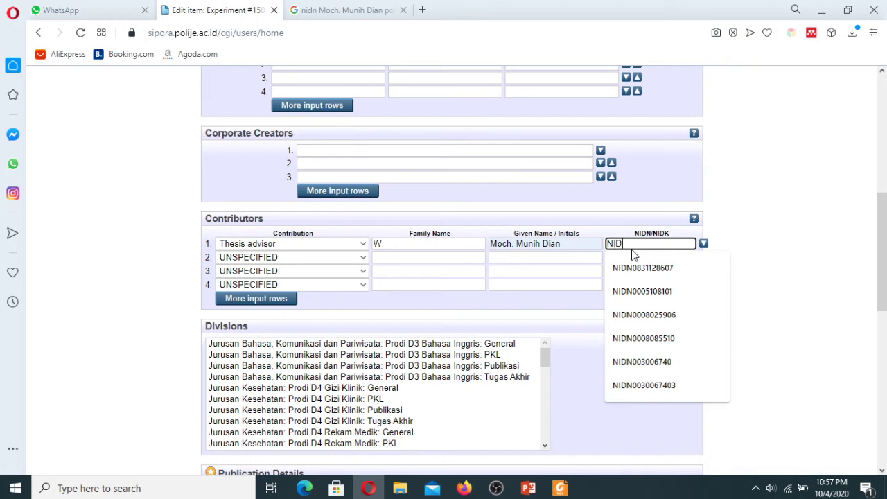
type("N")
key("ctrl+v")
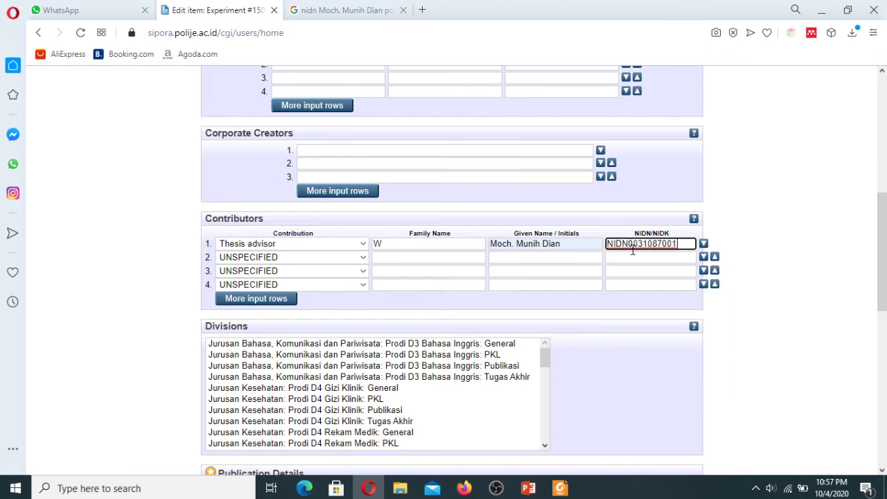
left_click(748, 272)
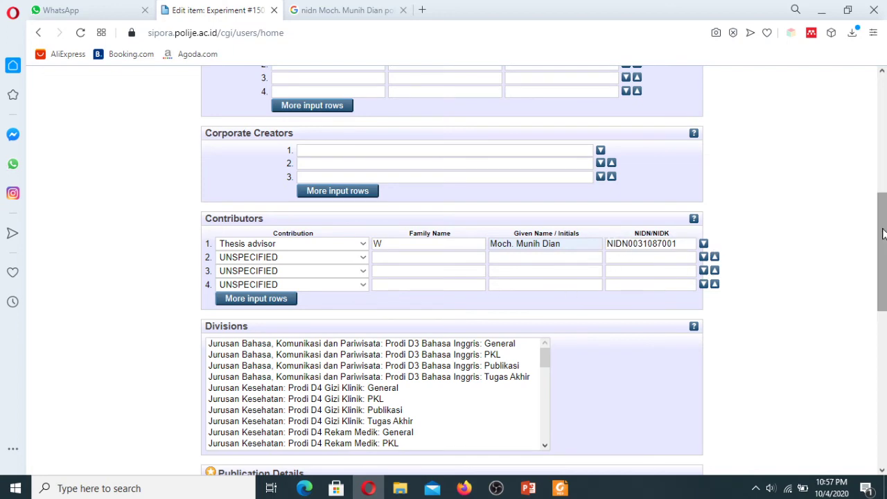
scroll(420, 271, "down", 2)
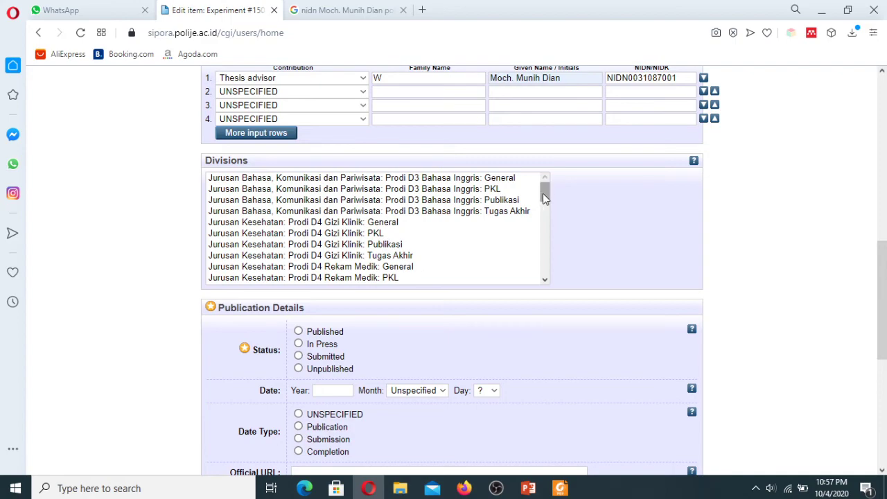
Pick Perpustakaan: Lap.PKL in the Divisions list, briefly trying Perpustakaan: General.
left_click_drag(543, 193, 550, 263)
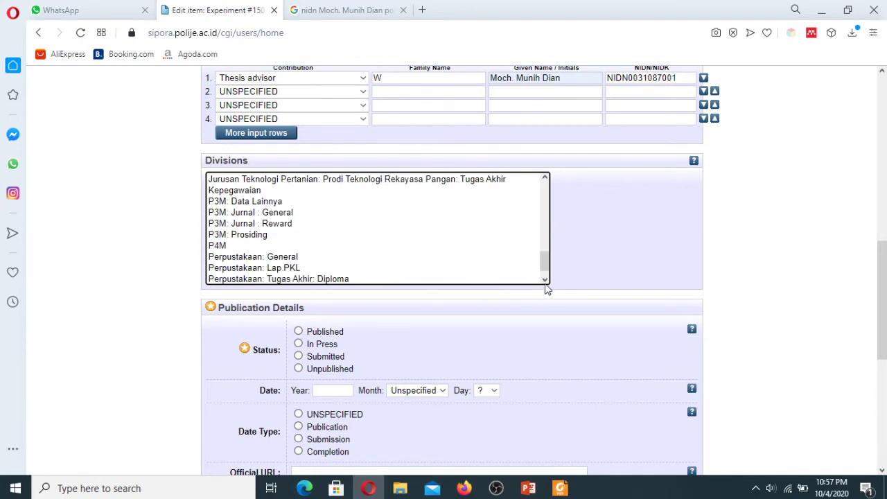
left_click(545, 280)
left_click(275, 242)
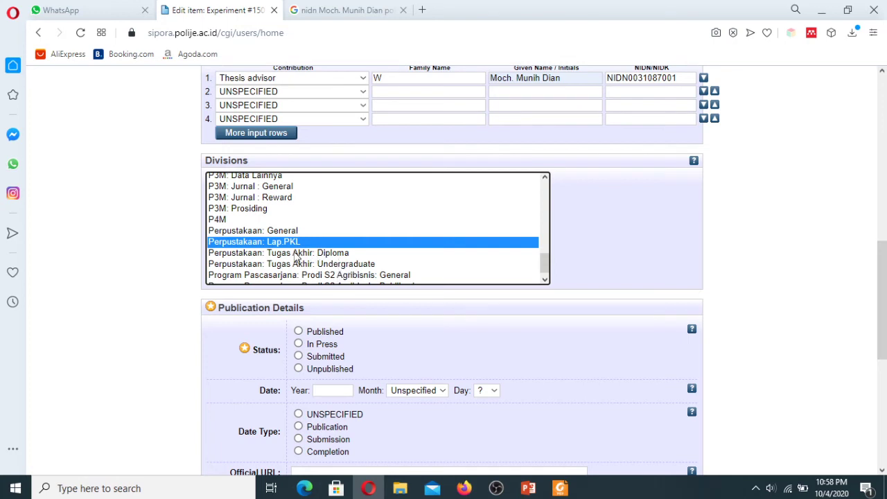
left_click(265, 231)
left_click(267, 242)
scroll(879, 340, "down", 3)
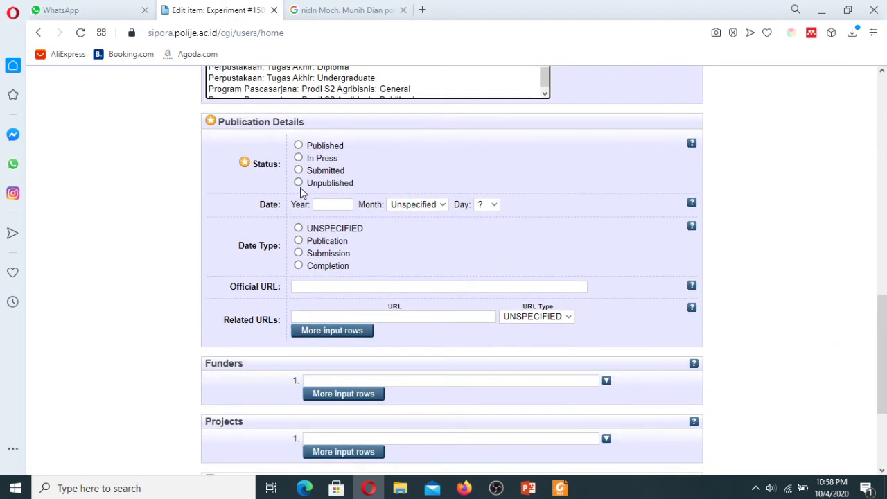
Mark the item Unpublished with a Completion date of 13 August 2020.
left_click(301, 185)
left_click(560, 488)
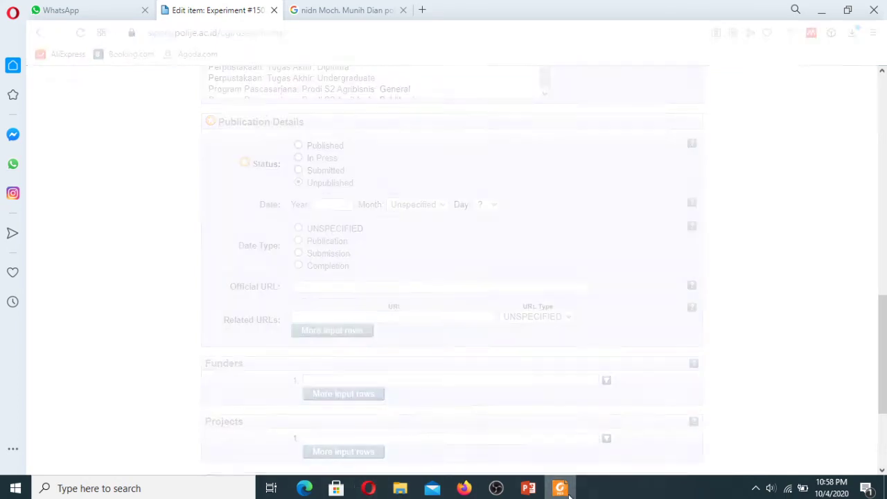
scroll(596, 305, "up", 5)
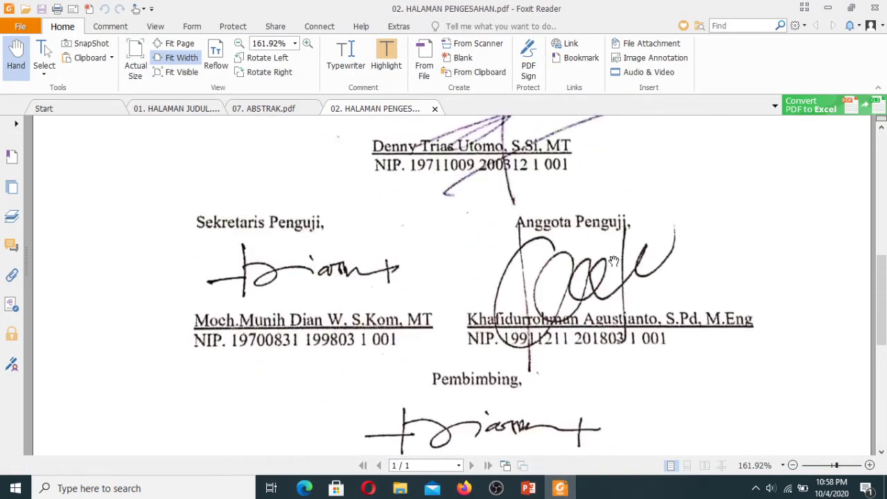
left_click(368, 488)
left_click(335, 205)
left_click(328, 228)
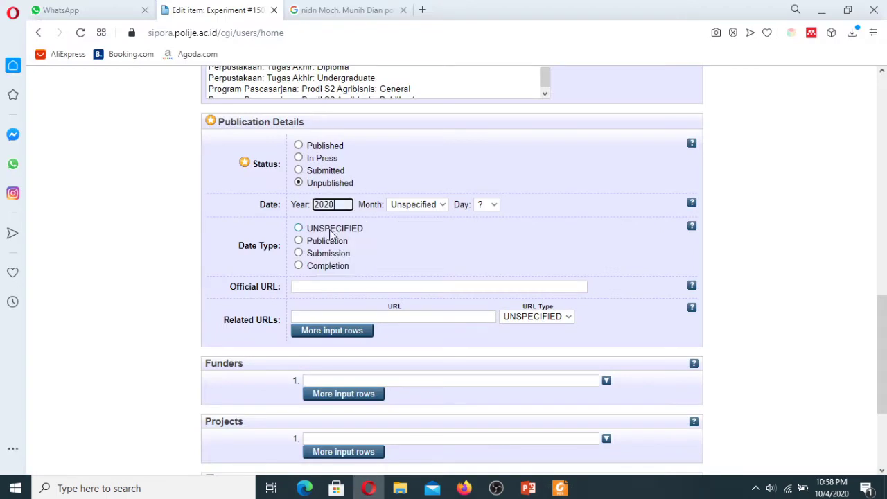
left_click(298, 266)
left_click(414, 205)
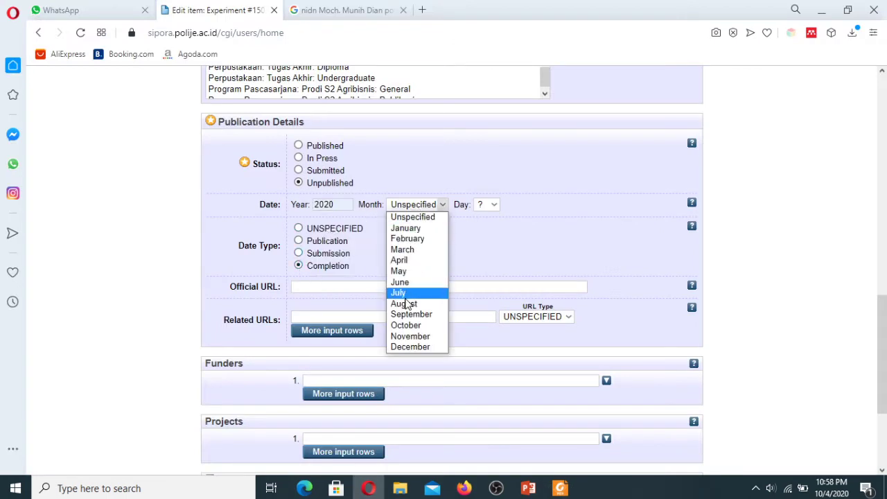
left_click(405, 303)
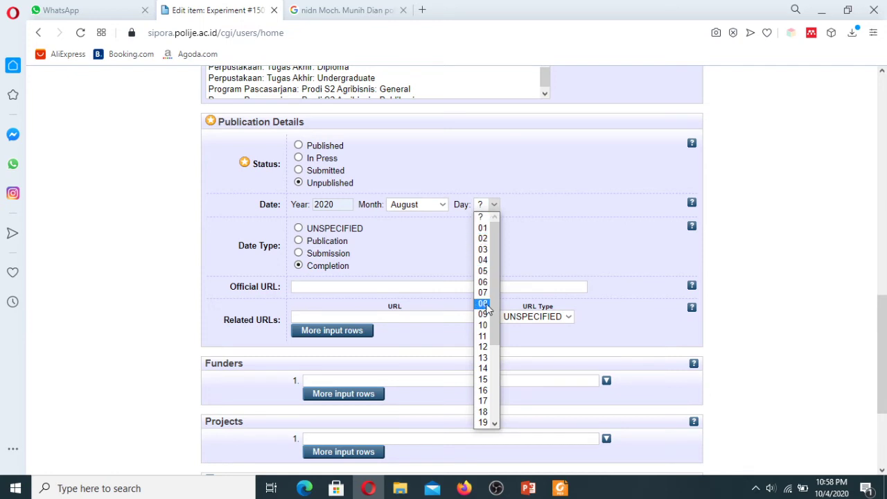
left_click(483, 358)
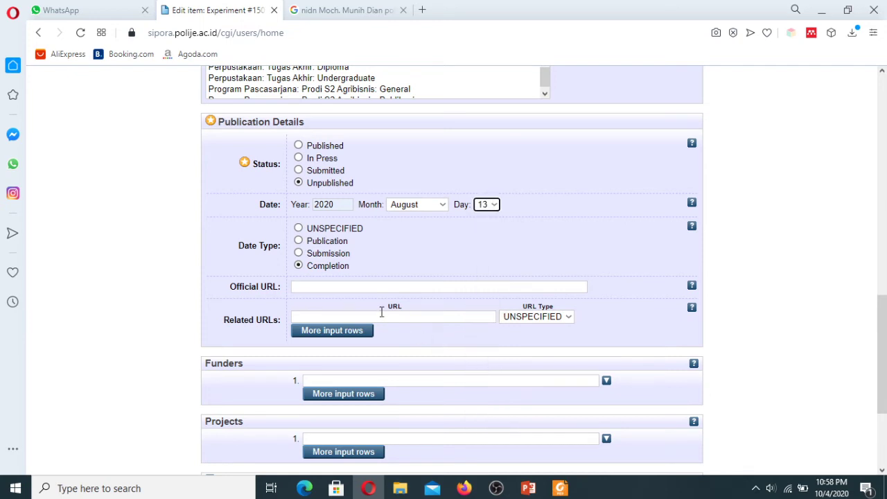
left_click_drag(881, 302, 877, 352)
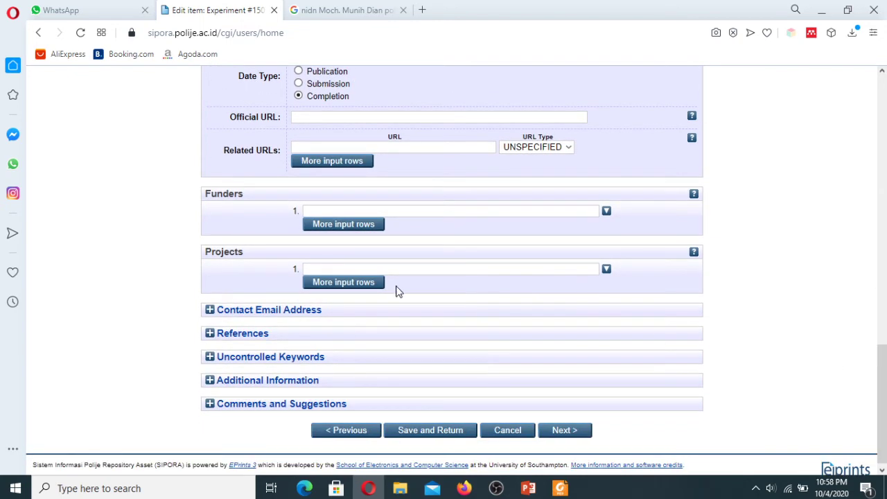
Toggle the References section, then expand the Uncontrolled Keywords field for entry.
left_click(220, 333)
left_click(372, 376)
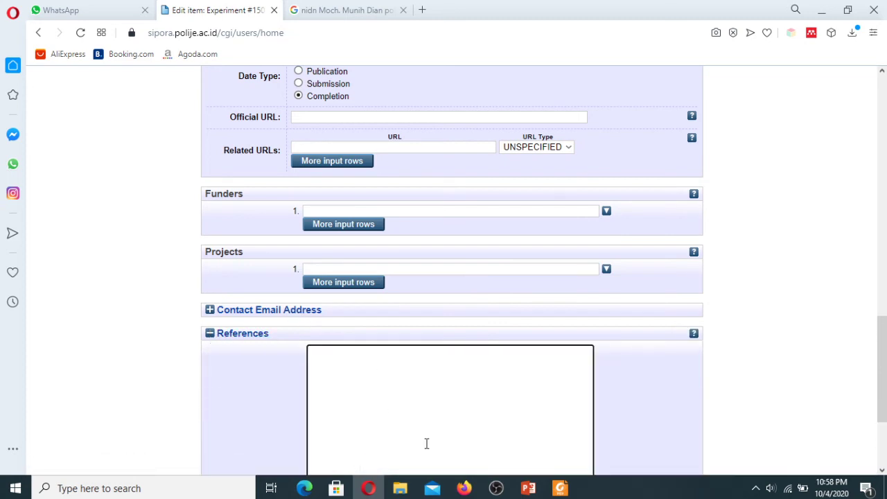
left_click(208, 336)
left_click(210, 340)
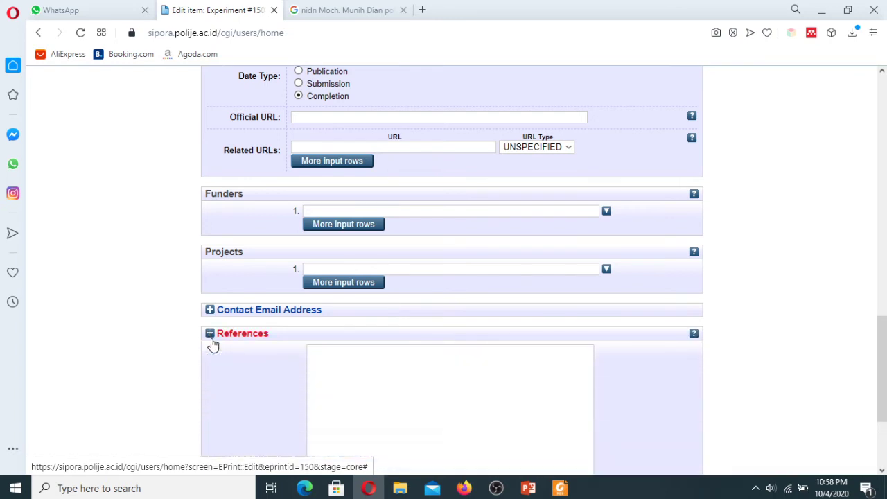
left_click(212, 339)
left_click(212, 359)
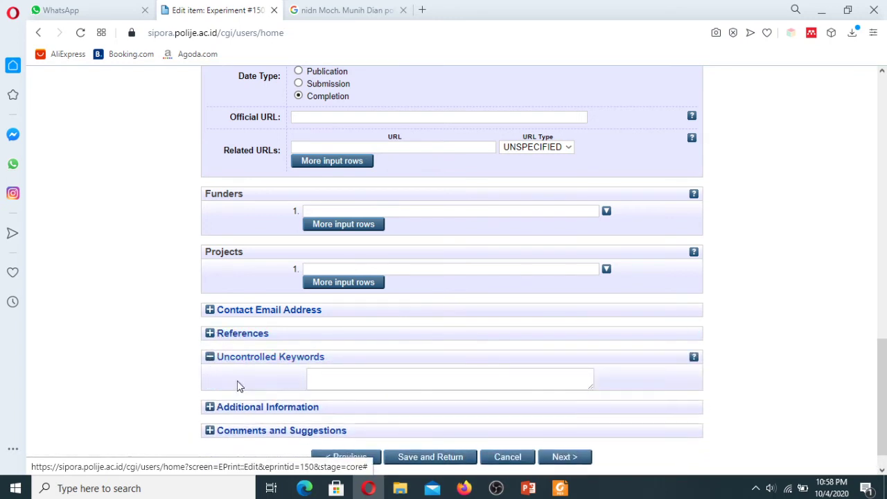
left_click(349, 379)
Copy 'UMKM' from 07. ABSTRAK.pdf and paste it into Uncontrolled Keywords, followed by a comma.
left_click(560, 488)
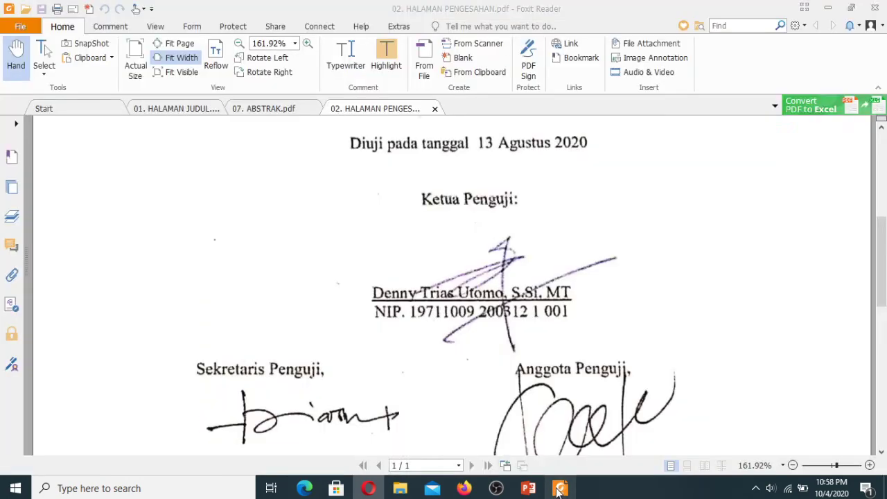
left_click(250, 111)
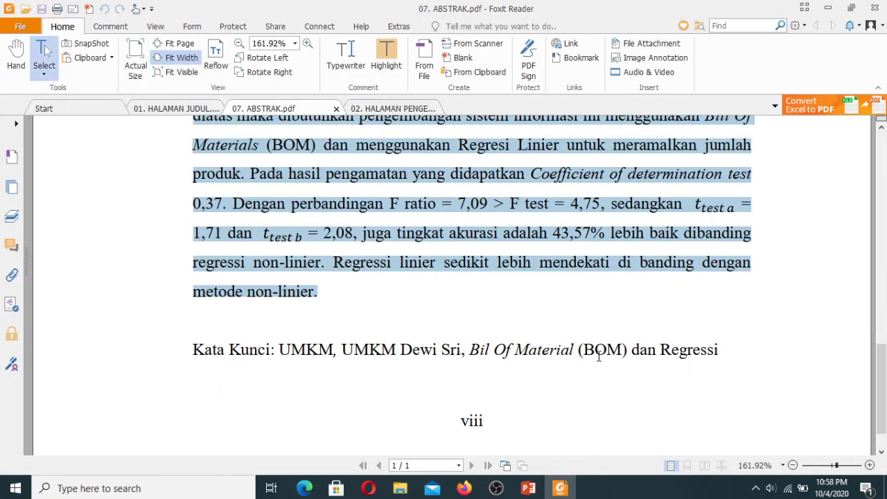
left_click(231, 380)
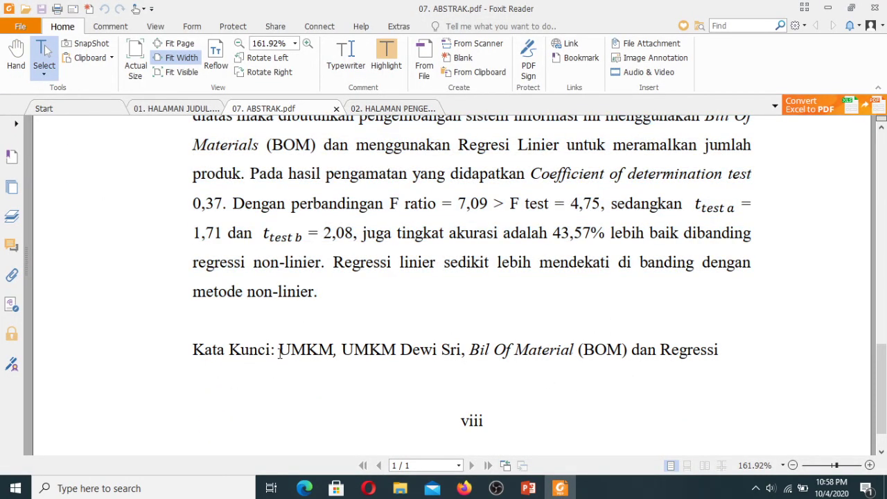
left_click_drag(280, 354, 334, 352)
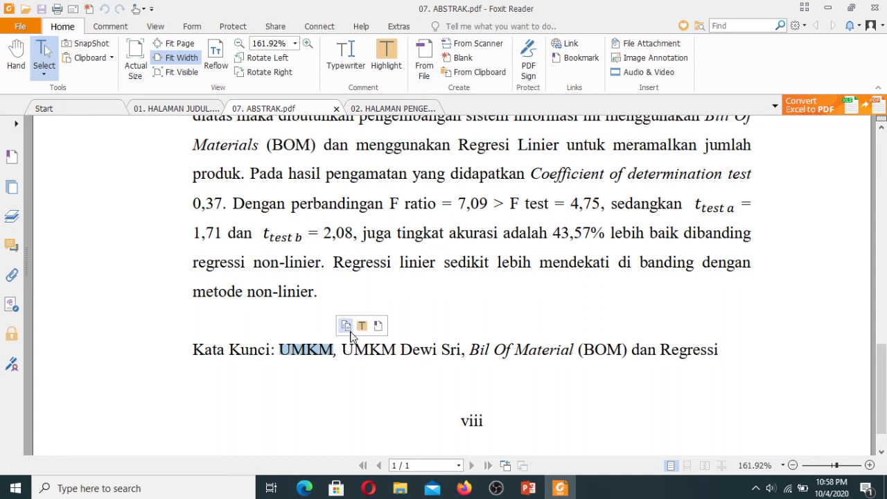
left_click(349, 329)
left_click(368, 488)
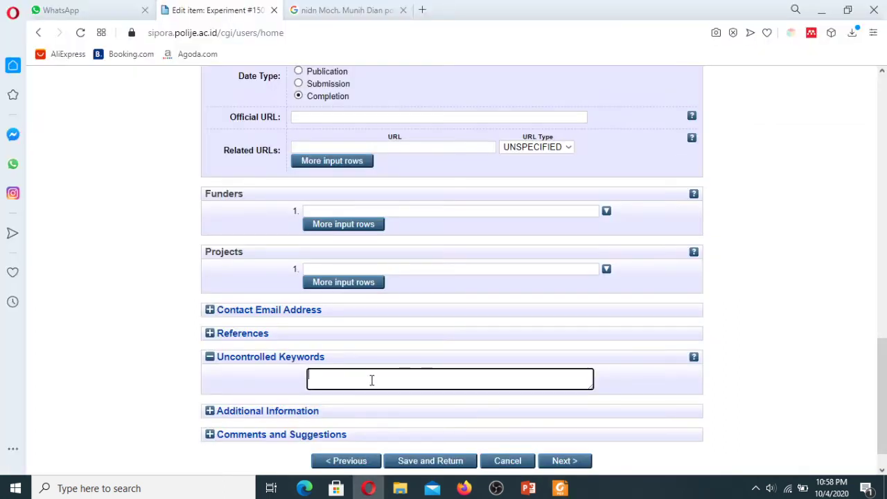
key("ctrl+v")
type(",")
Add the remaining abstract keywords 'UMKM Dewi Sri, Bil Of Material (BOM) dan Regressi' and expand References.
left_click(560, 488)
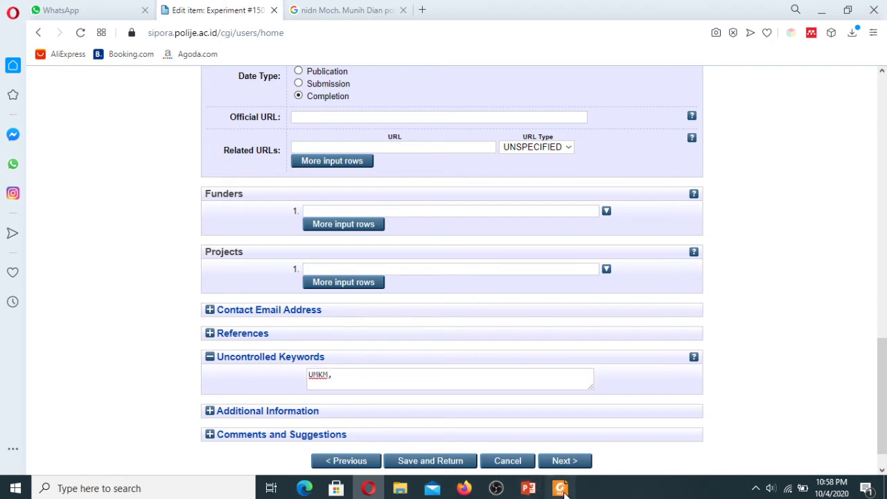
left_click_drag(342, 350, 735, 360)
left_click(736, 362)
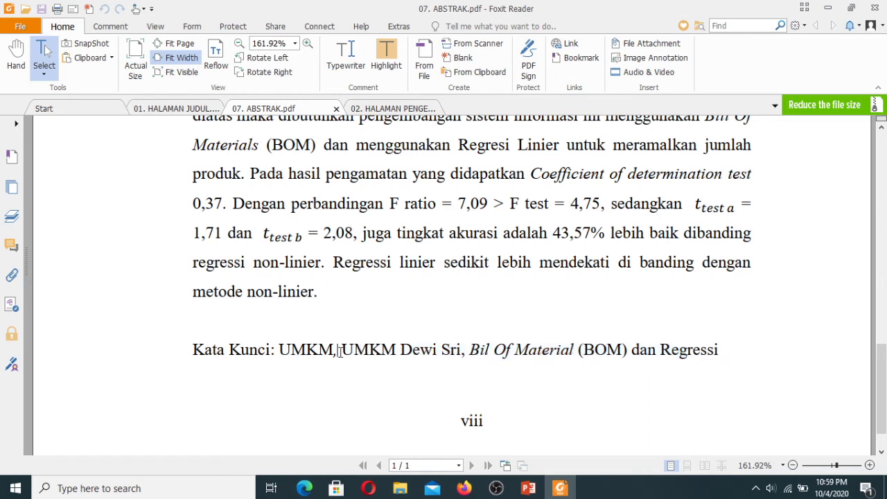
left_click_drag(341, 350, 729, 357)
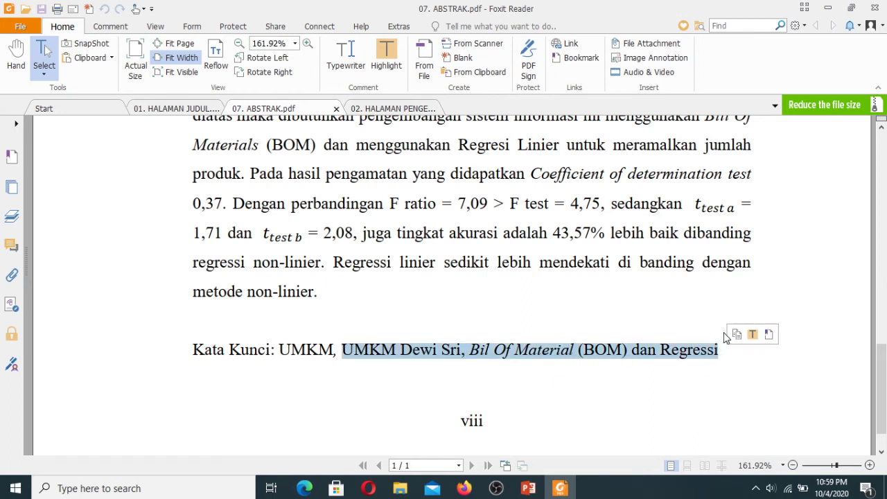
left_click(737, 334)
left_click(368, 488)
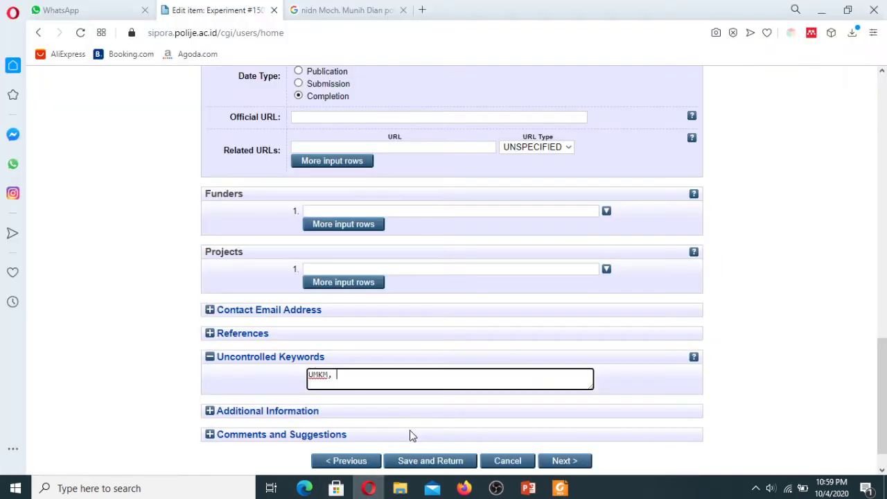
key("ctrl+v")
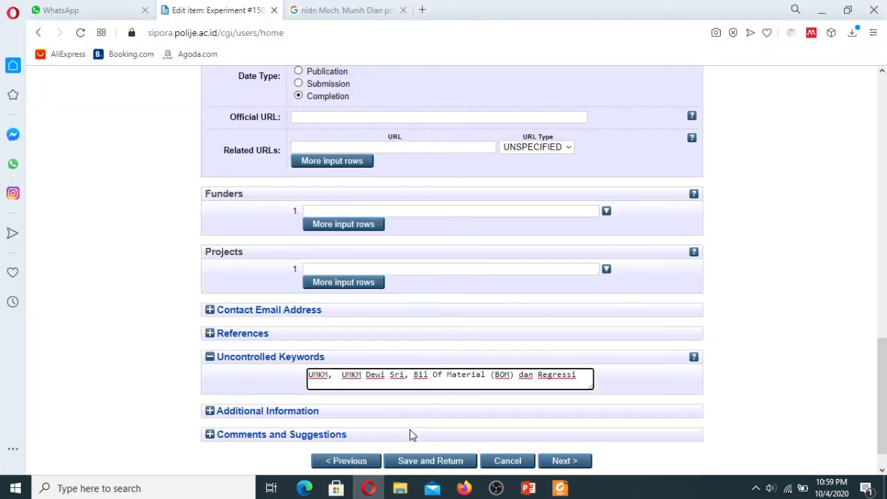
left_click(211, 333)
left_click(377, 367)
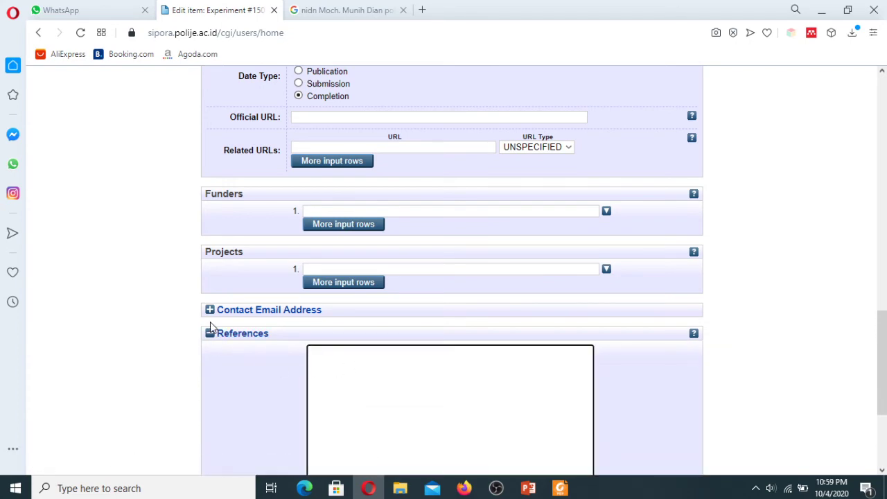
Open 19. DAFTAR PUSTAKA.pdf and copy its first bibliography entries.
left_click(560, 488)
left_click(402, 489)
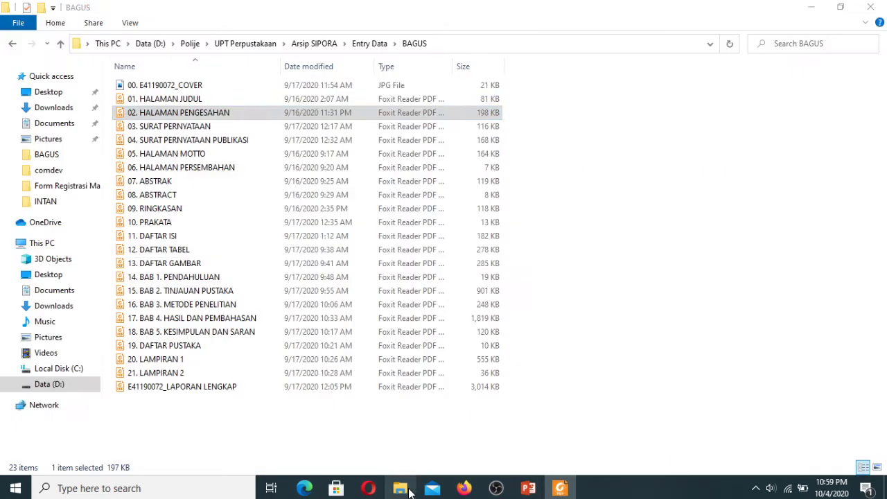
double_click(166, 346)
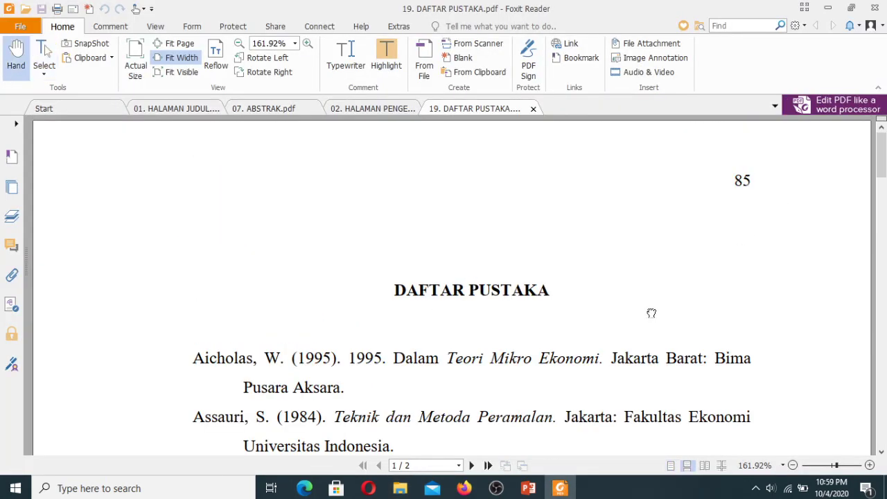
scroll(638, 360, "down", 5)
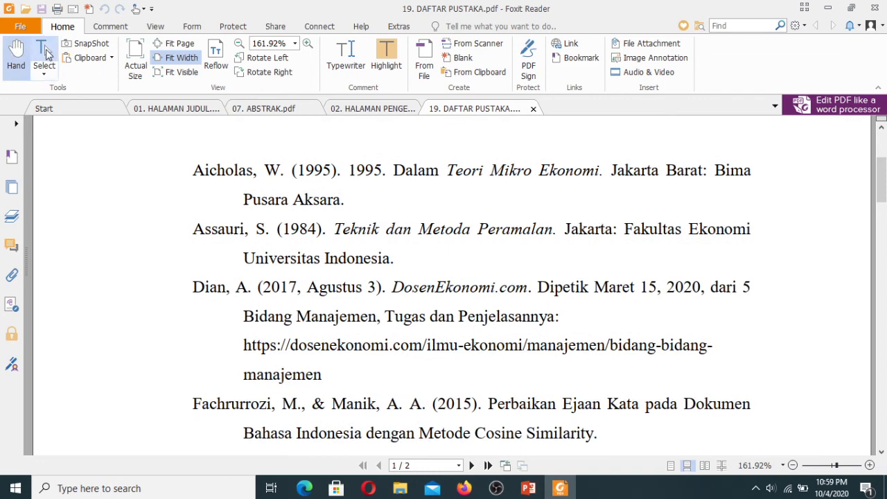
left_click(43, 55)
left_click_drag(200, 178, 602, 265)
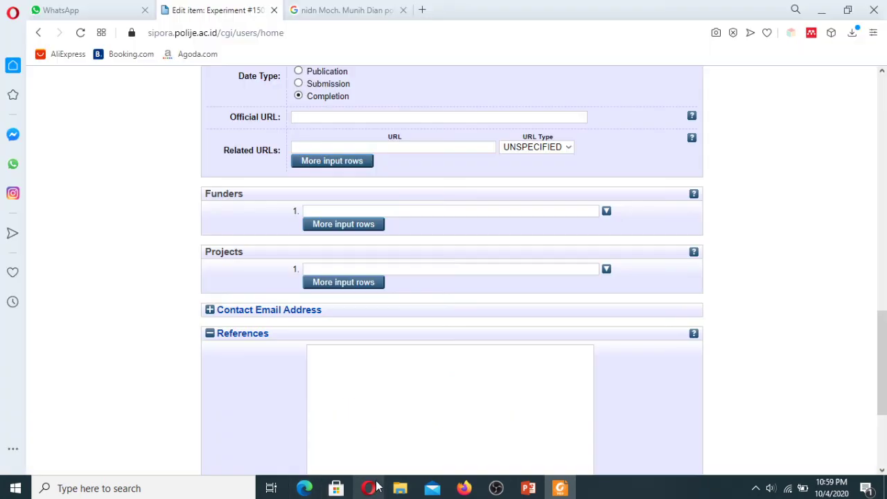
left_click(368, 488)
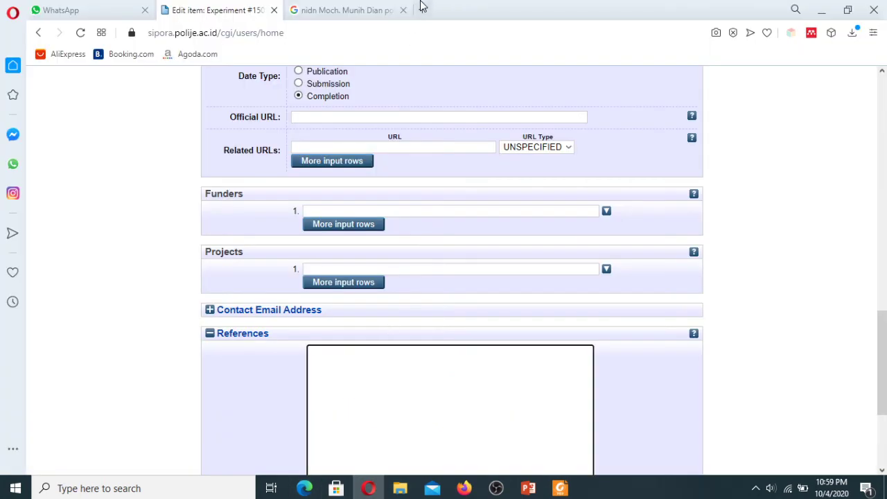
Paste the citations into the References field as one flattened block, then collapse References.
left_click(425, 10)
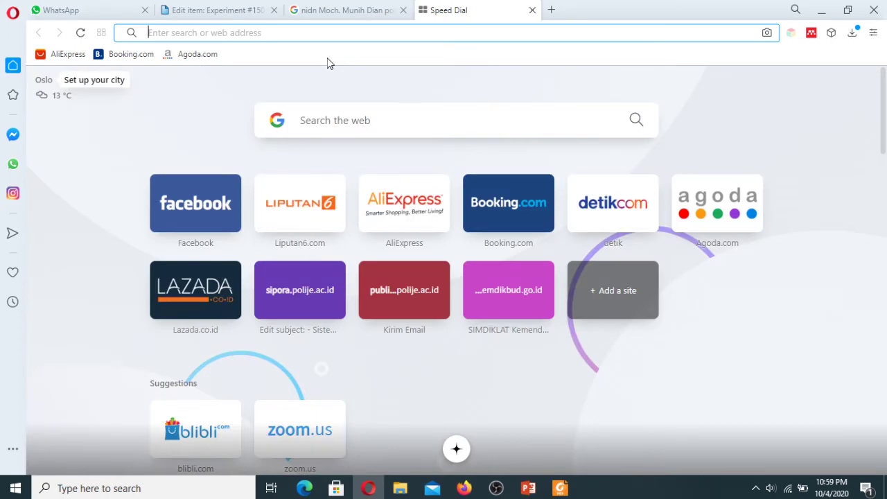
key("ctrl+v")
key("ctrl+a")
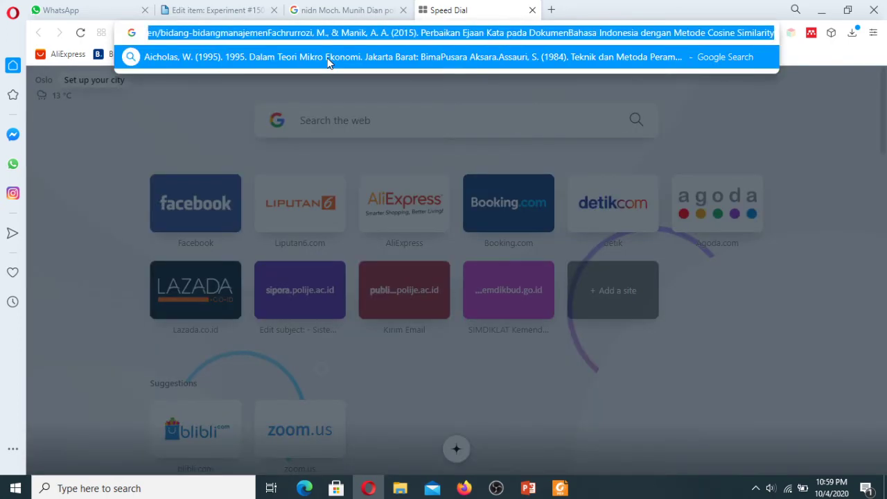
key("ctrl+x")
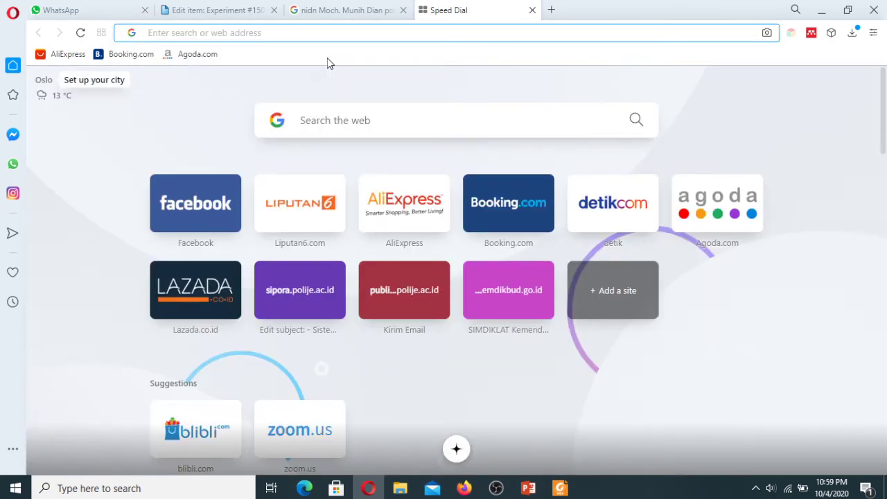
left_click(225, 10)
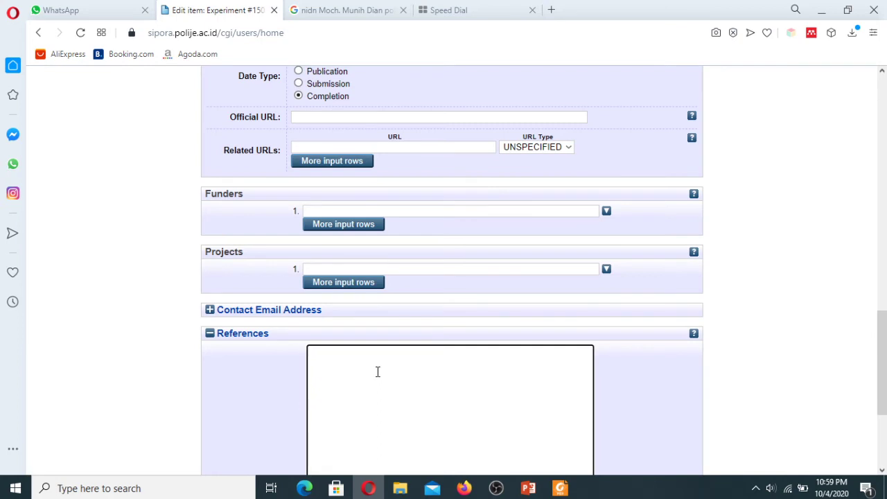
key("ctrl+v")
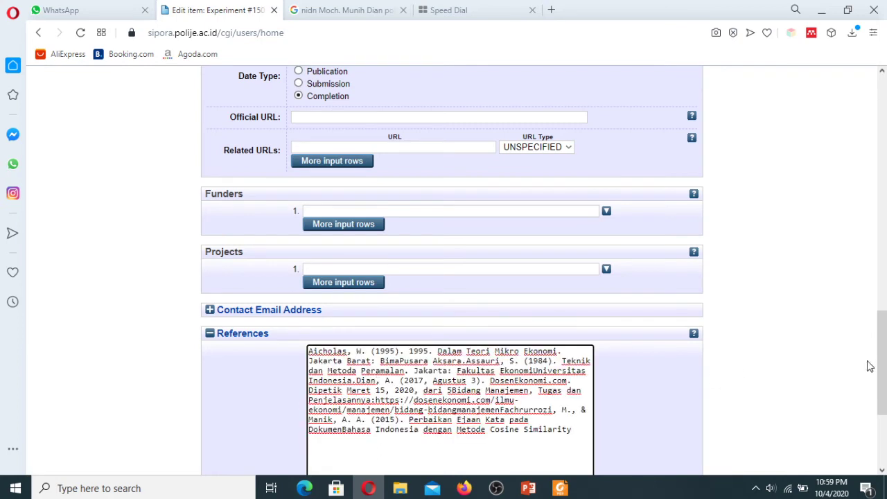
left_click(210, 334)
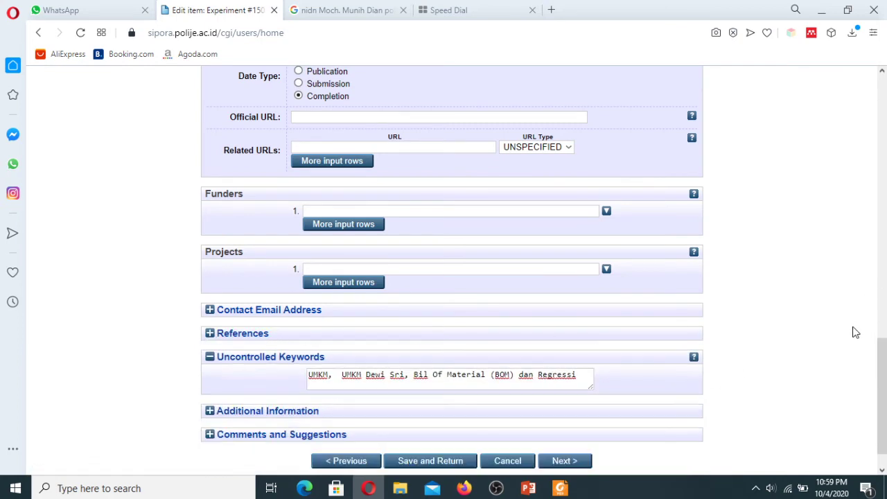
Review the Divisions area, continue to Subjects, and expand 410 - Rumpun Ilmu Teknik.
left_click_drag(882, 374, 884, 299)
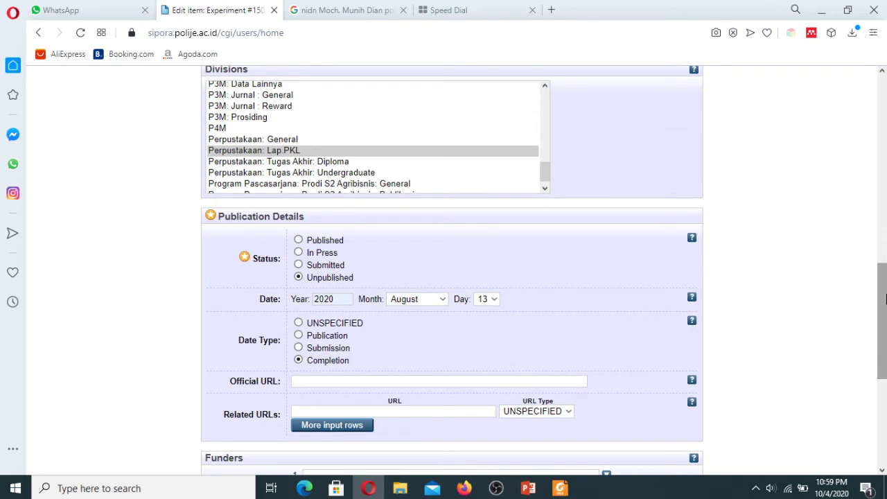
mouse_move(882, 307)
left_mouse_down()
mouse_move(884, 154)
mouse_move(884, 304)
left_mouse_up()
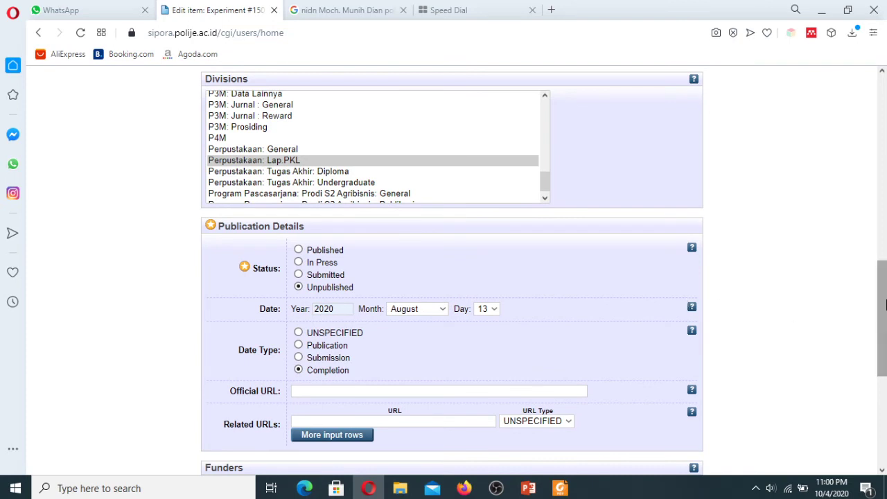
left_click_drag(884, 311, 884, 309)
mouse_move(544, 203)
left_mouse_down()
mouse_move(542, 133)
mouse_move(558, 205)
left_mouse_up()
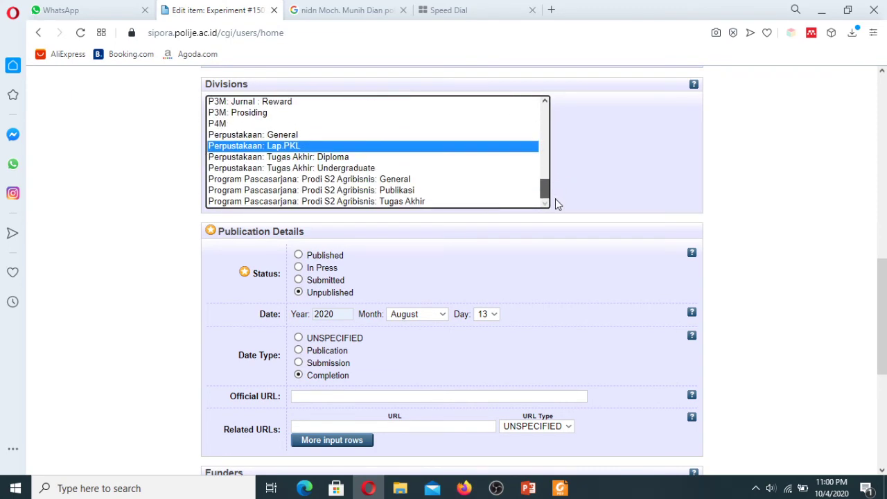
left_click(322, 157)
left_click(302, 146)
left_click_drag(882, 312, 868, 417)
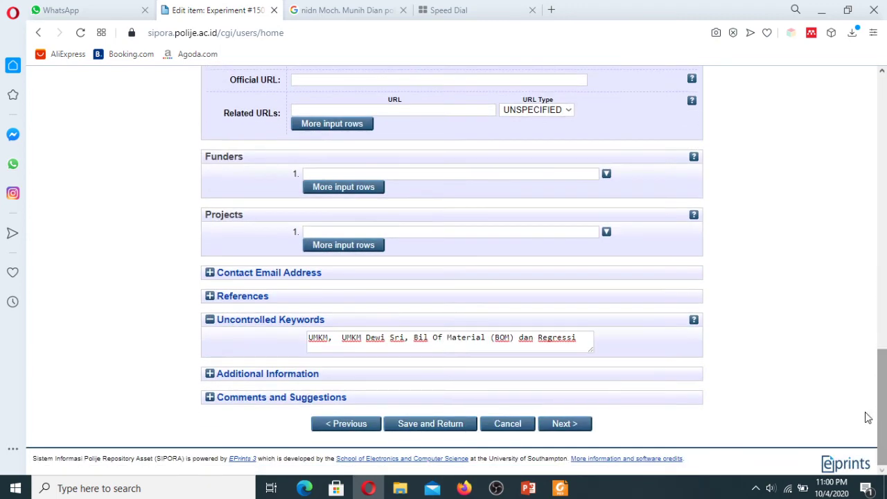
left_click(568, 424)
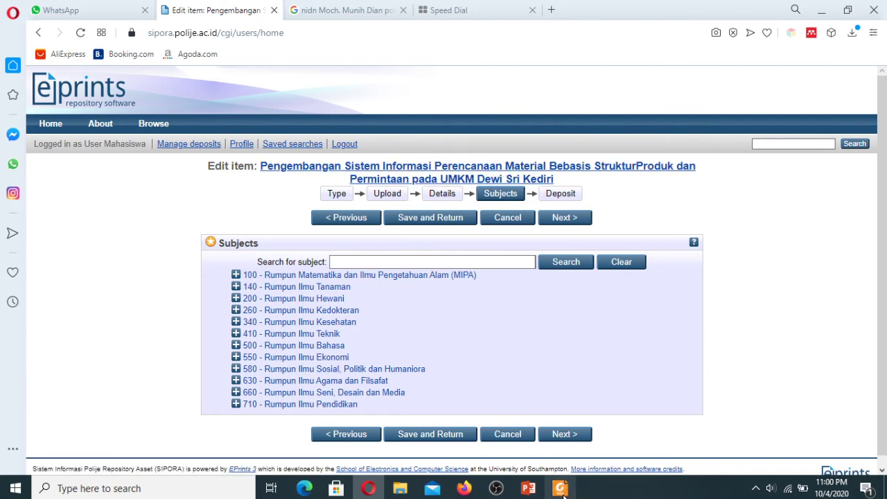
left_click(237, 334)
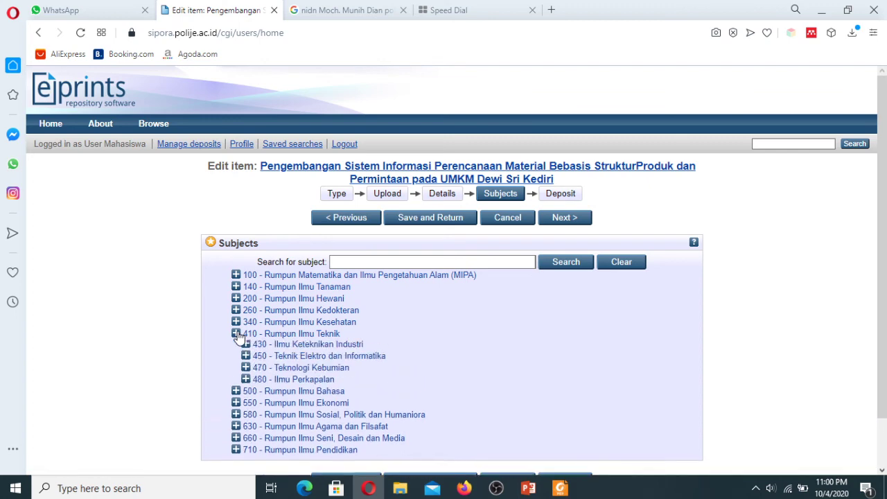
left_click(554, 483)
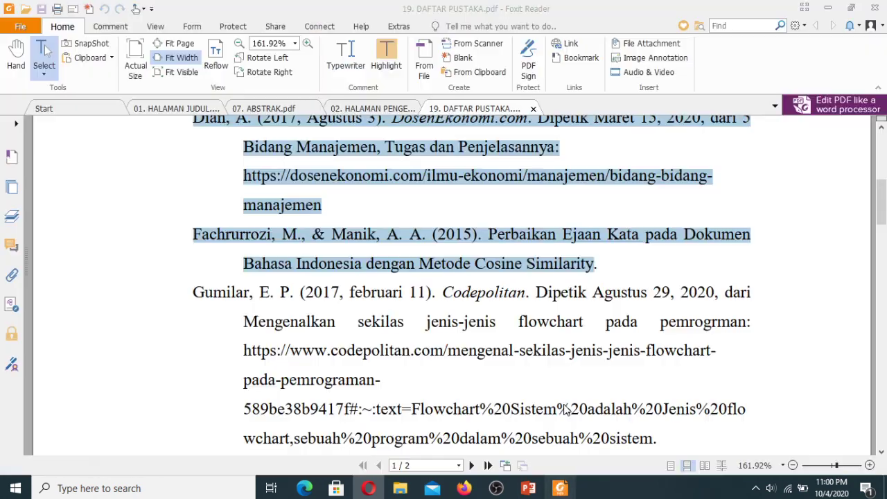
Check 02. HALAMAN PENGESAHAN and 07. ABSTRAK for Program Studi Teknik Informatika.
left_click(354, 111)
scroll(687, 305, "up", 5)
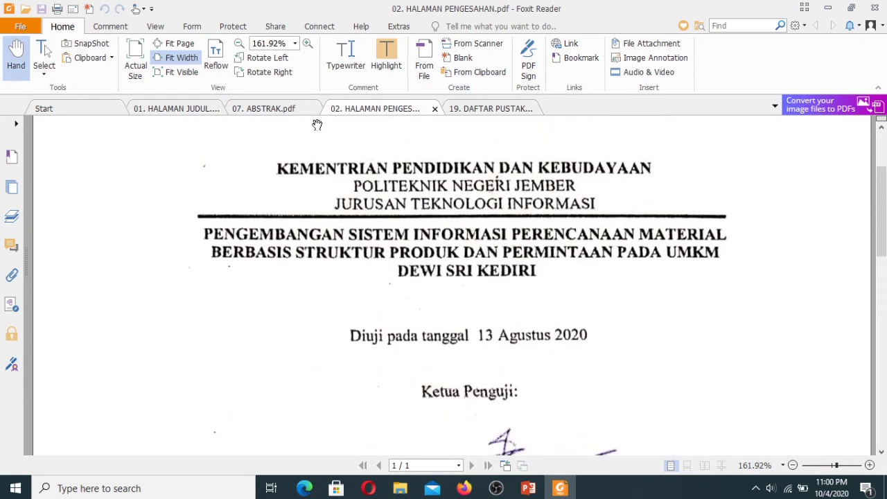
left_click(265, 109)
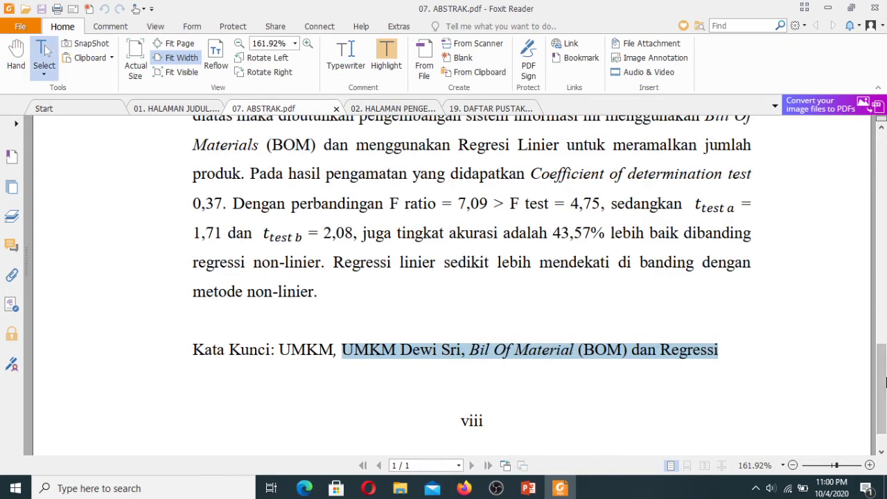
left_click_drag(884, 383, 884, 204)
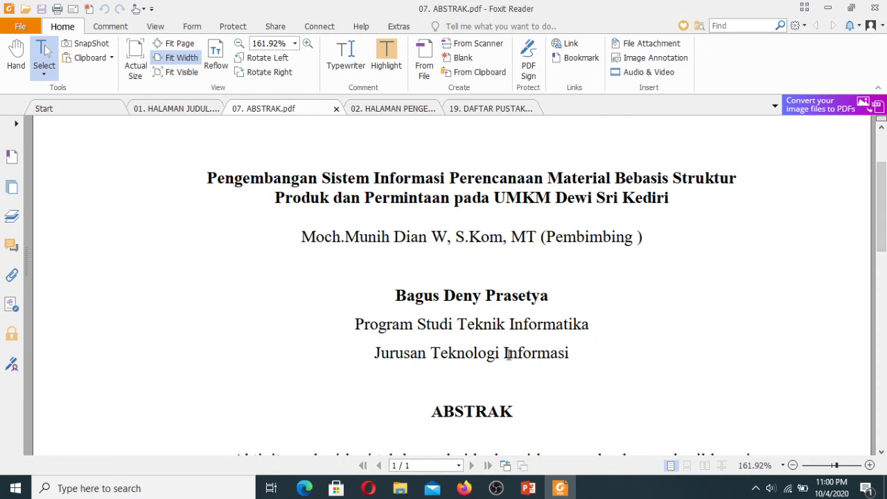
left_click(367, 488)
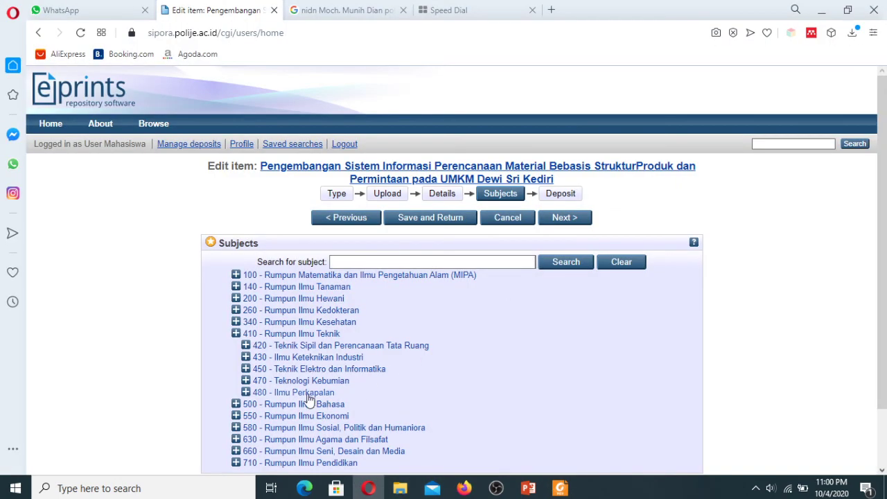
Add subject 458 - Teknik Informatika from 450 - Teknik Elektro dan Informatika and continue.
left_click(245, 368)
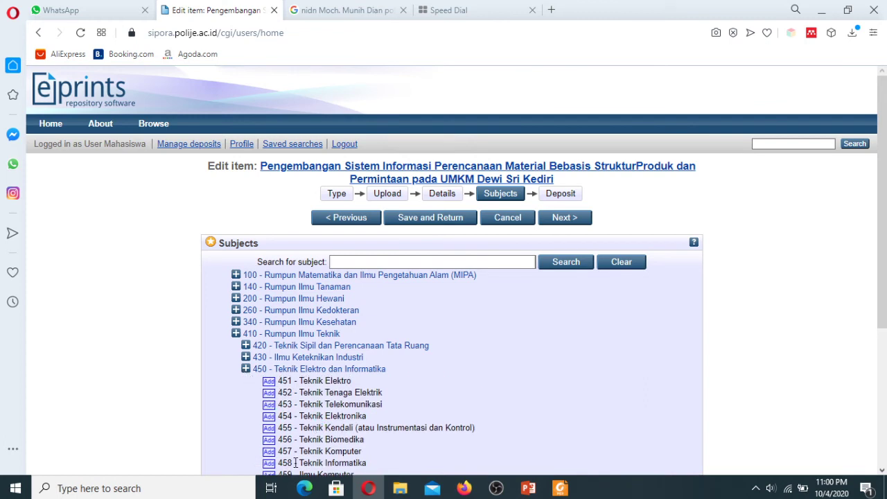
left_click(270, 466)
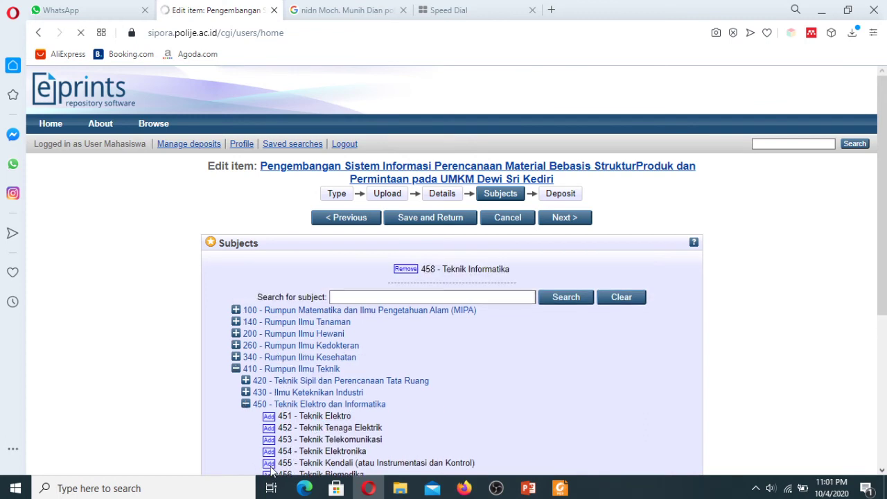
left_click(561, 221)
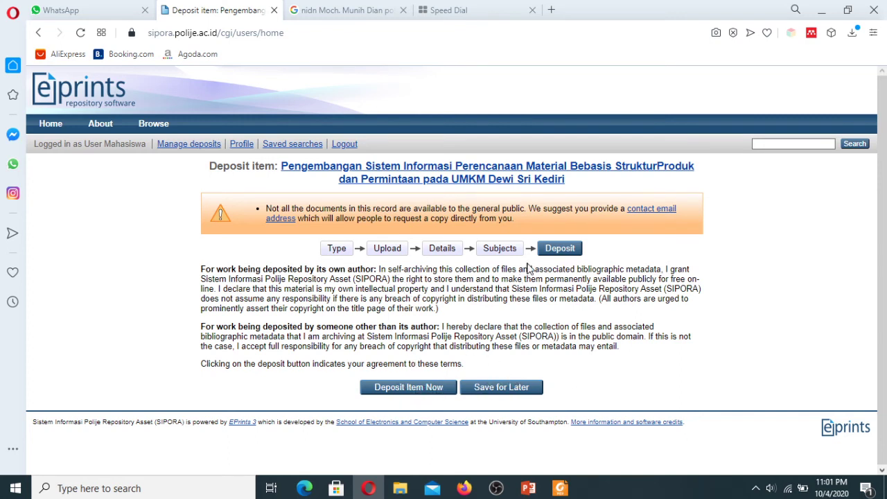
Return to the Deposit step and deposit the item, accepting the terms.
left_click(438, 250)
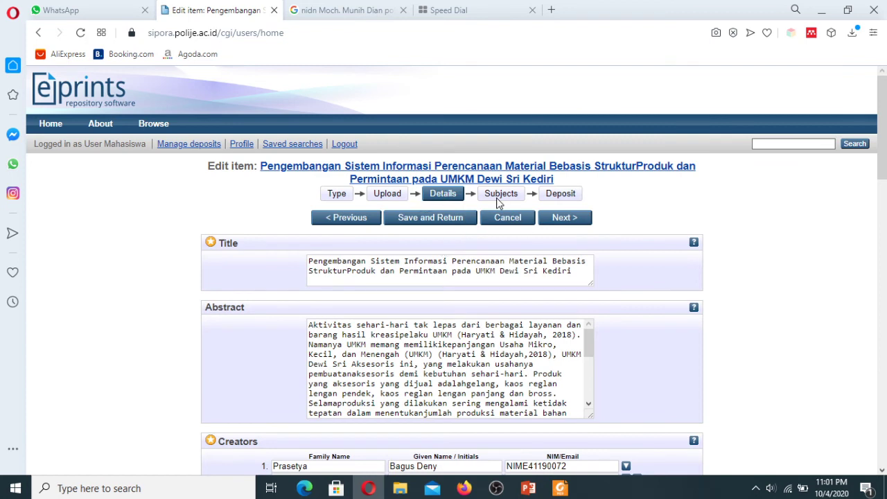
left_click(568, 197)
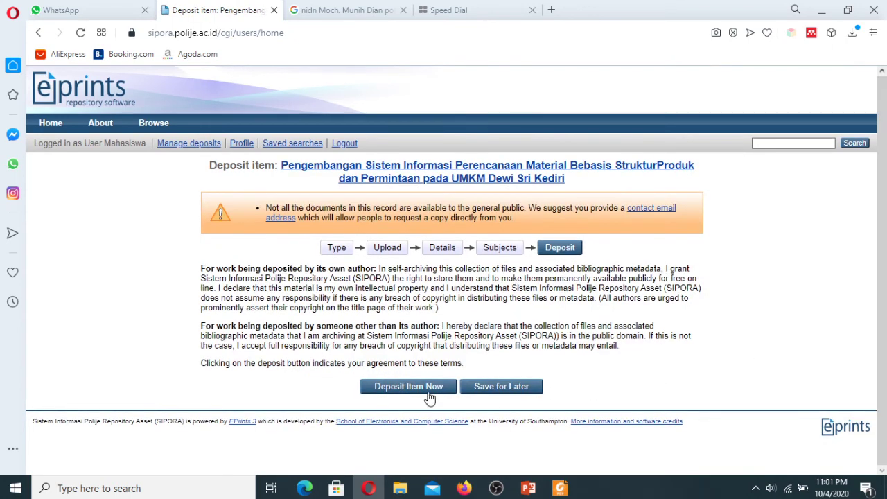
left_click(418, 392)
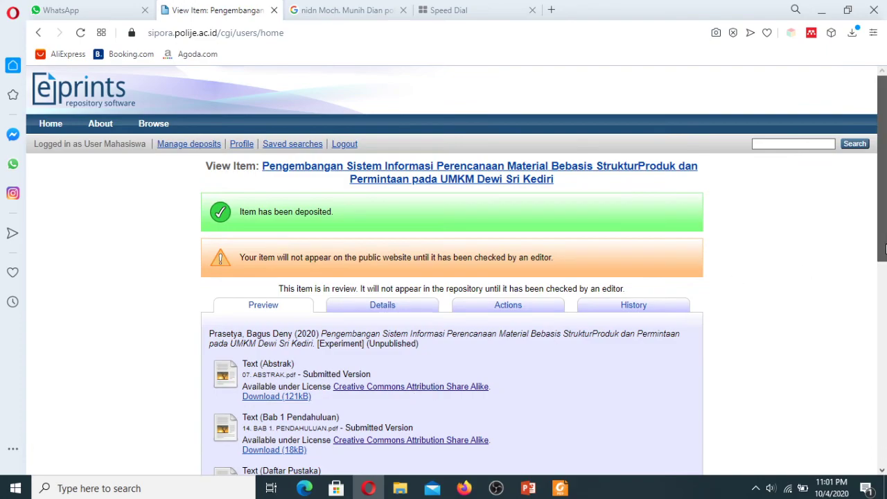
Review the item's full metadata on the Details tab: item type Experiment, four documents.
left_click_drag(881, 261, 877, 307)
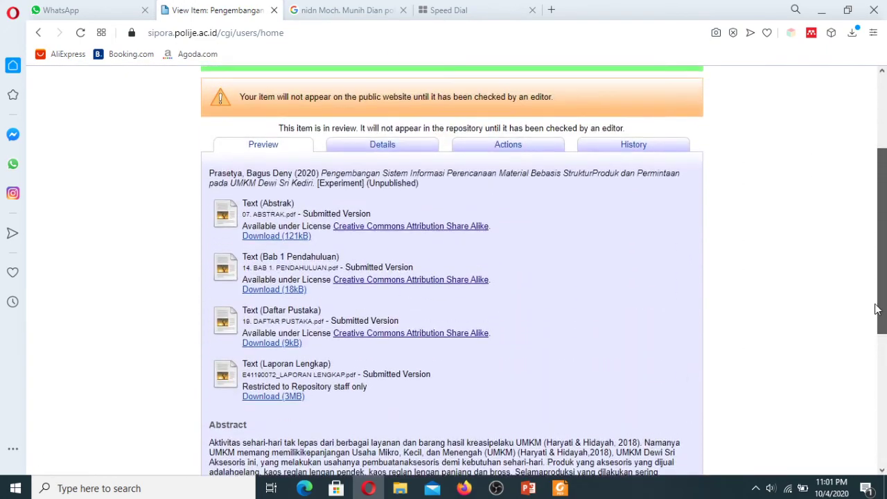
left_click(383, 146)
left_click_drag(884, 229, 884, 257)
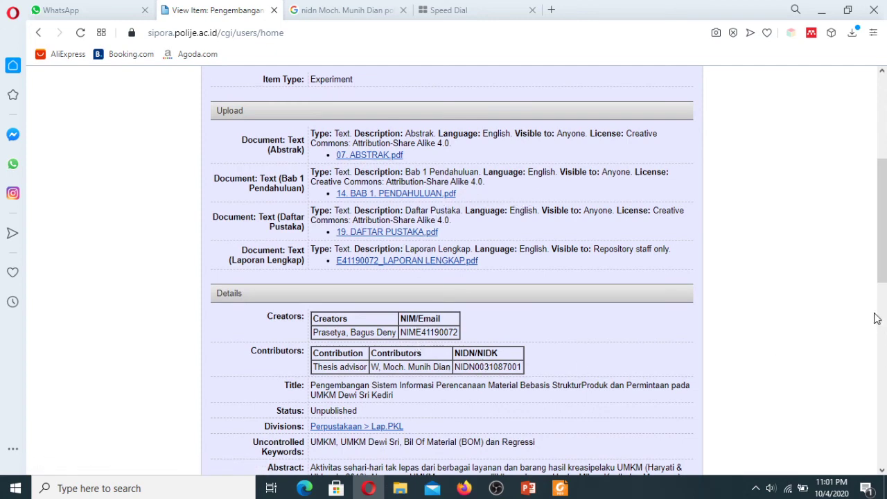
left_click_drag(884, 267, 885, 335)
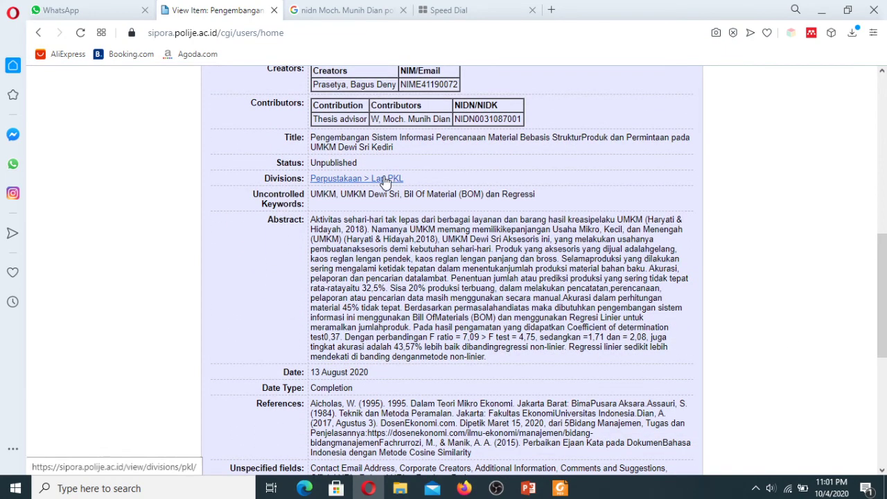
left_click_drag(884, 280, 886, 135)
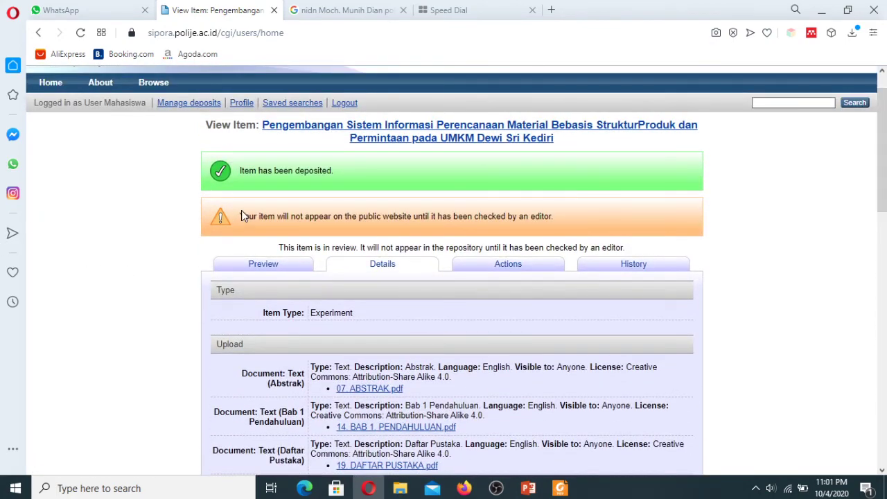
left_click_drag(240, 213, 567, 223)
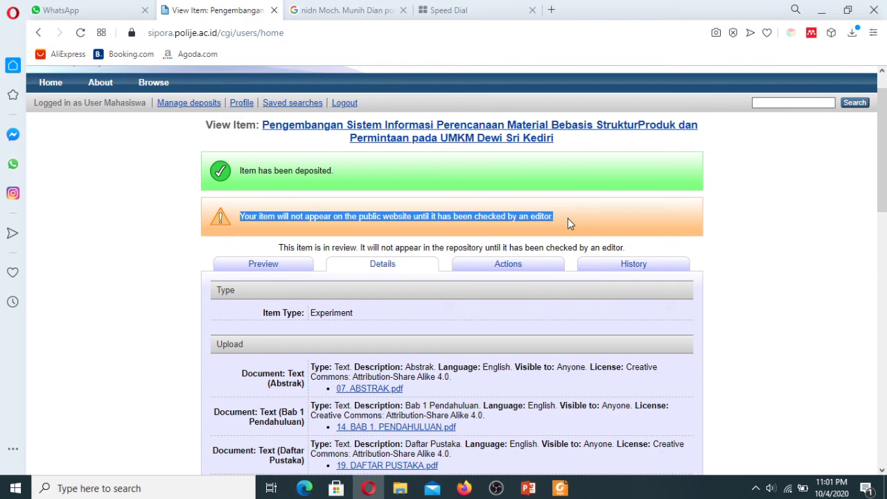
left_click(788, 255)
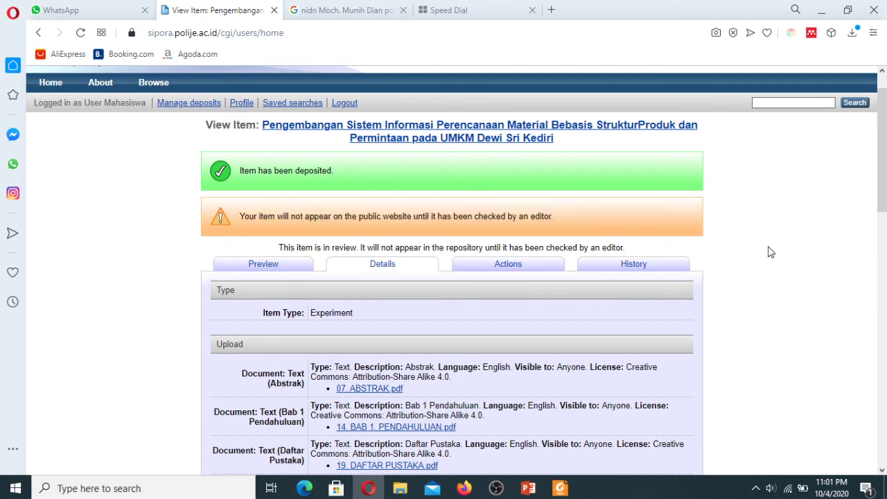
Confirm the new item shows Under Review in Manage deposits, then log out.
left_click(55, 85)
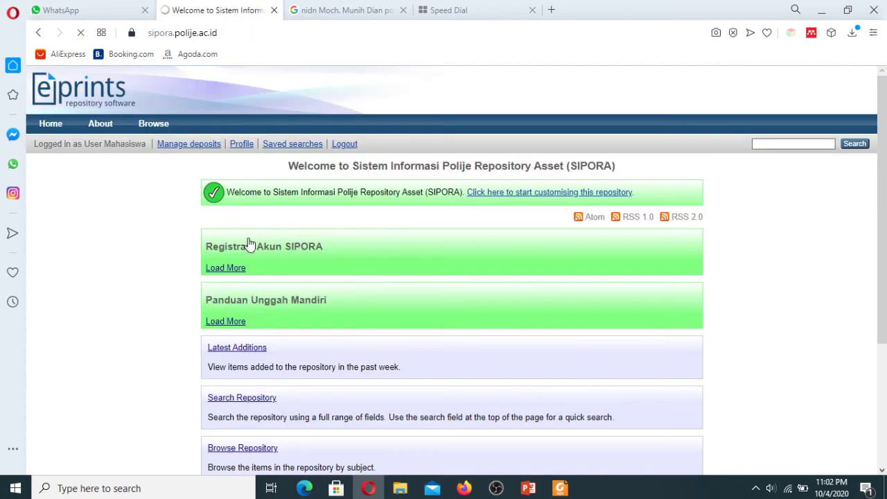
left_click(192, 147)
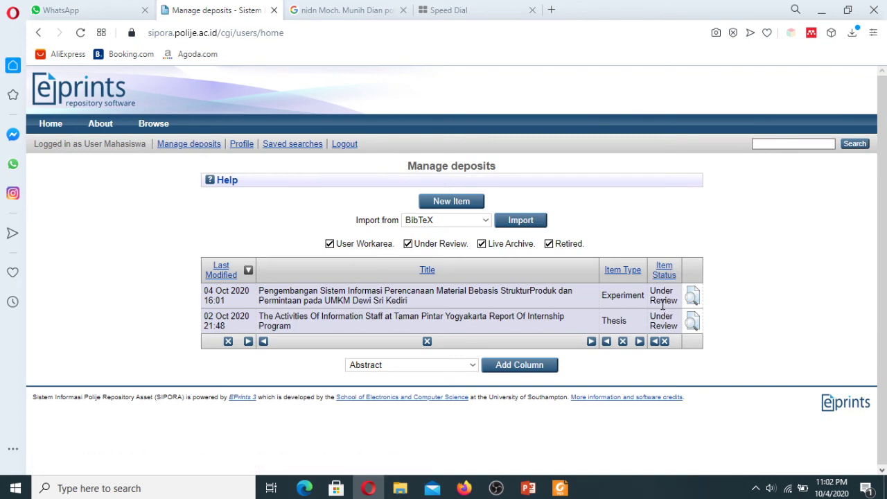
triple_click(661, 298)
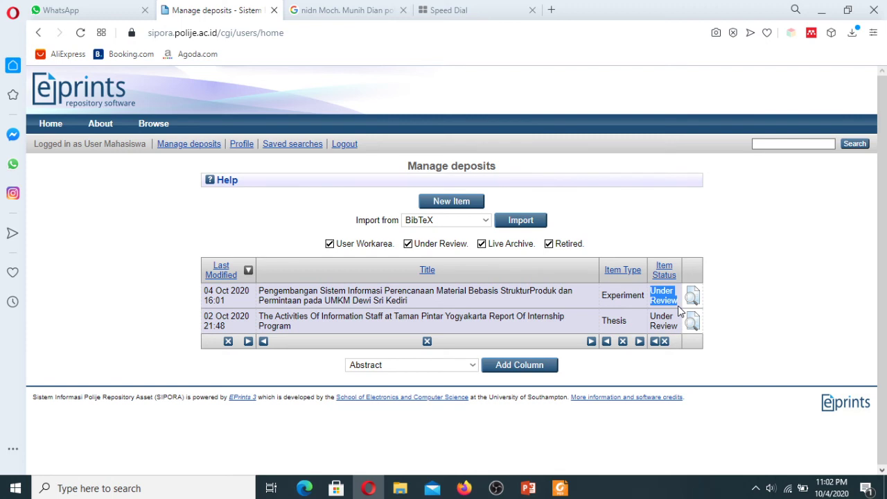
left_click(754, 320)
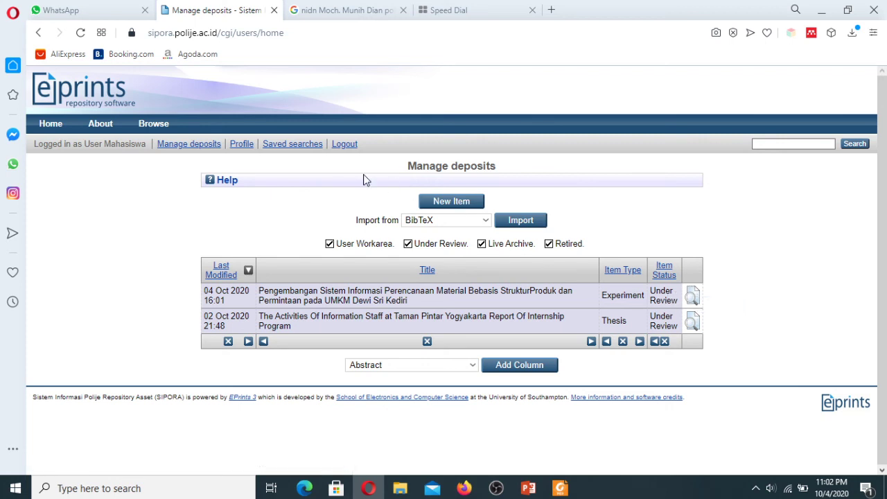
left_click(344, 147)
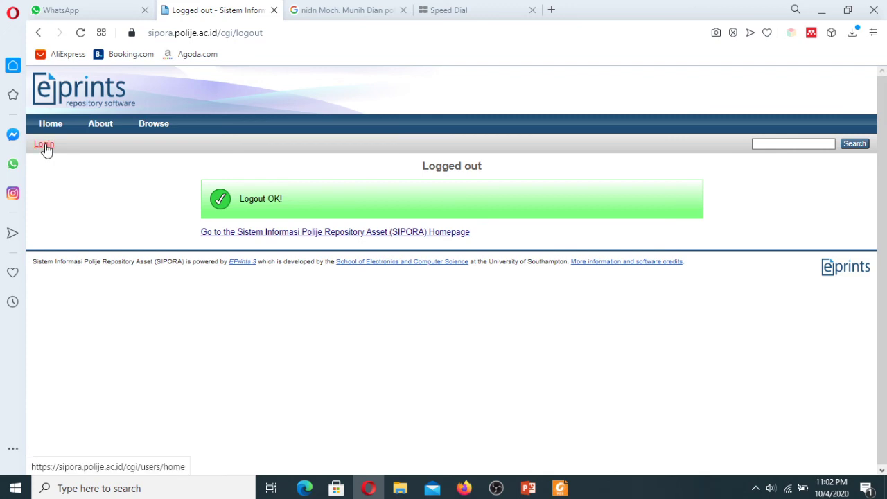
Sign in to SIPORA with the saved administrator credentials.
left_click(45, 150)
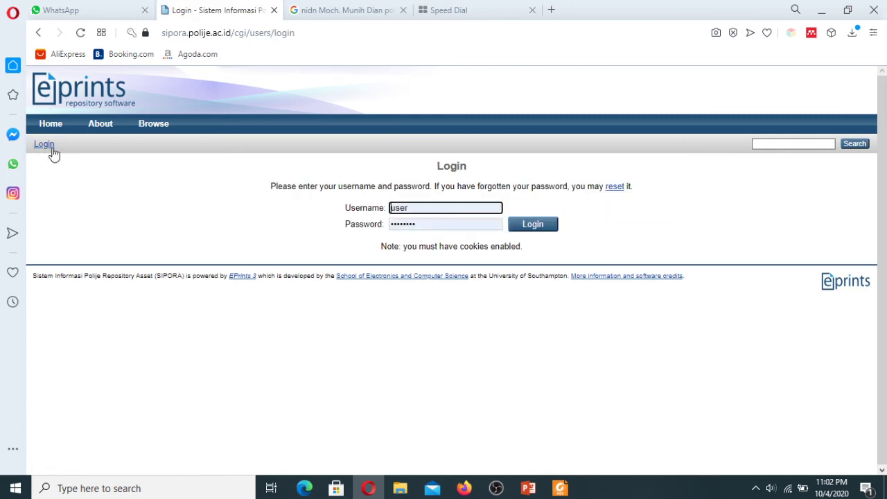
left_click(434, 216)
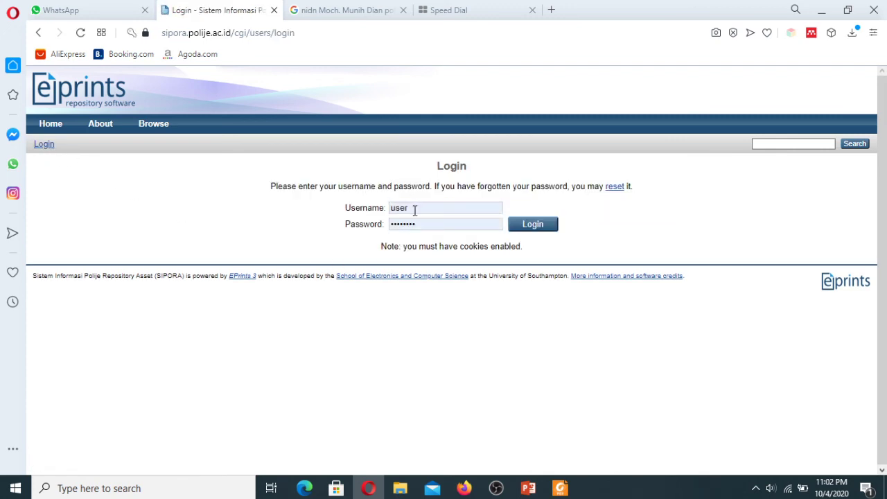
left_click(414, 211)
left_click(440, 277)
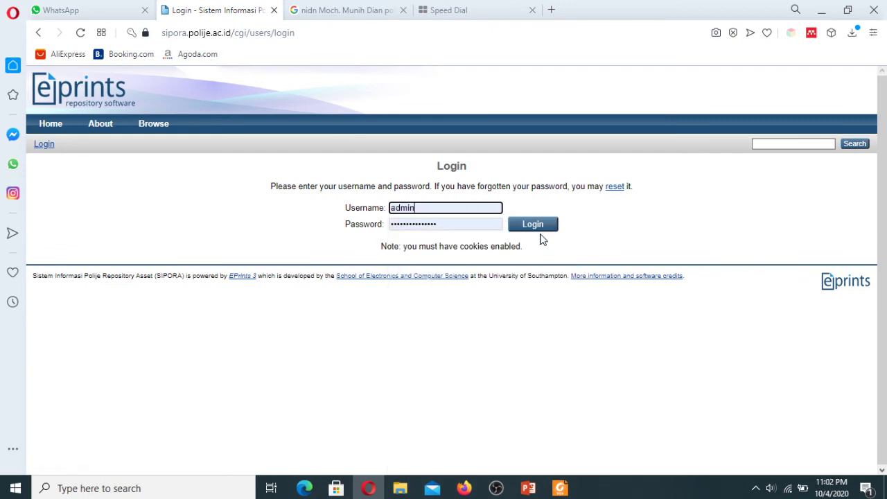
left_click(540, 231)
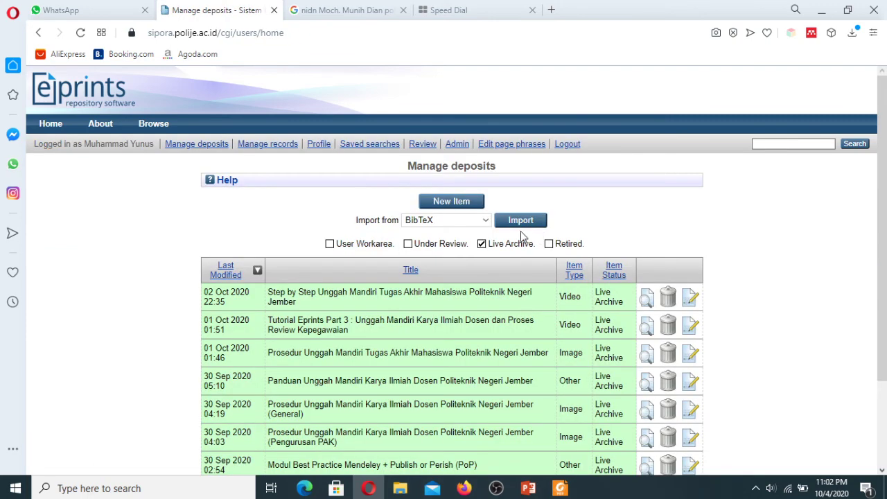
left_click_drag(885, 174, 885, 289)
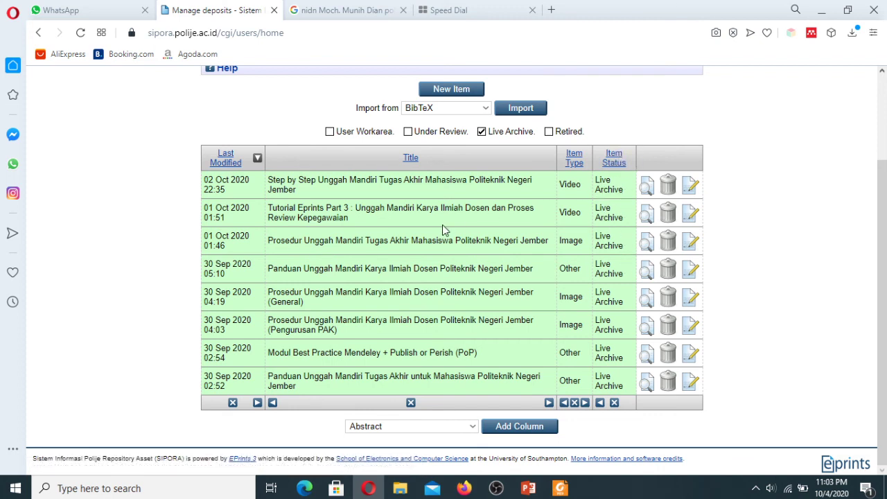
left_click(648, 193)
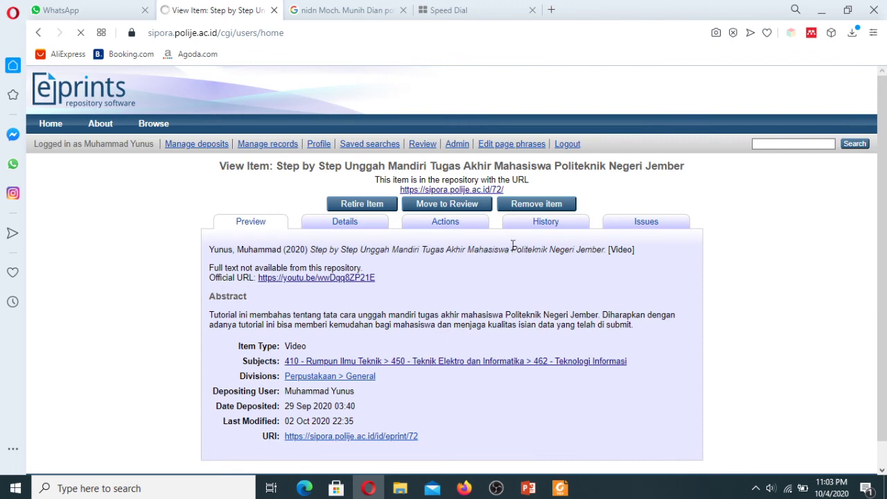
scroll(879, 238, "down", 1)
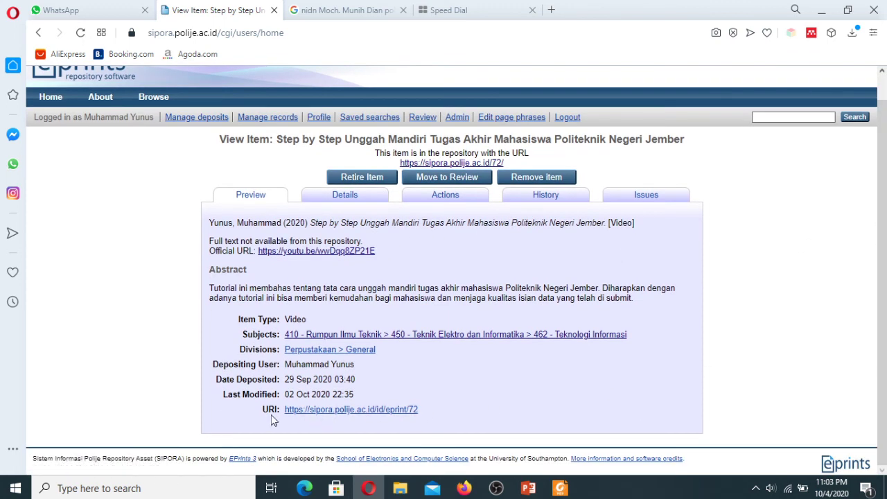
left_click(324, 415)
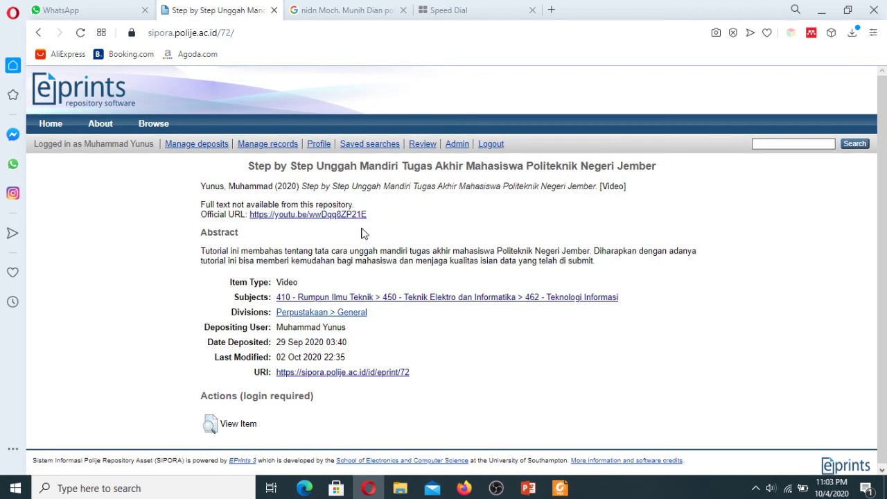
left_click(51, 129)
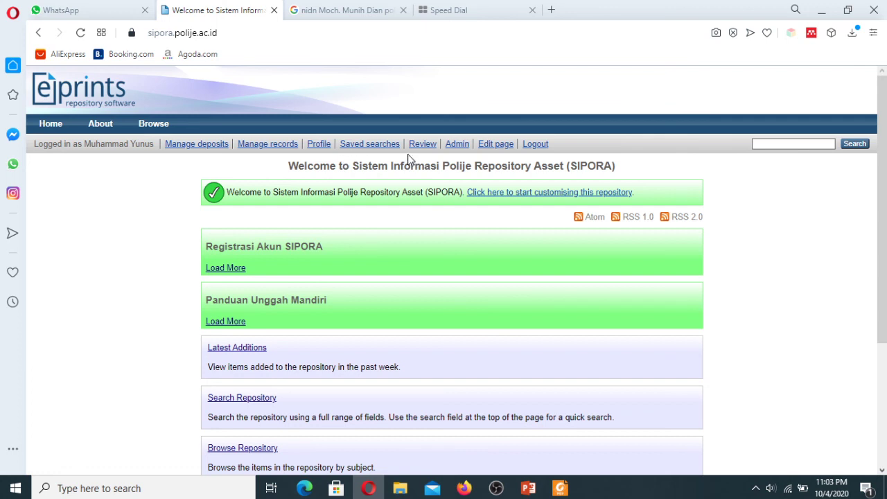
left_click(199, 146)
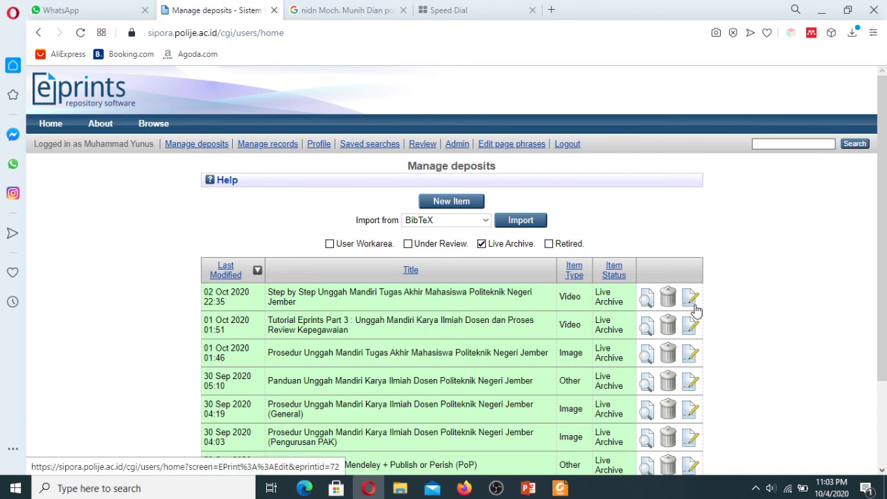
left_click_drag(884, 248, 885, 300)
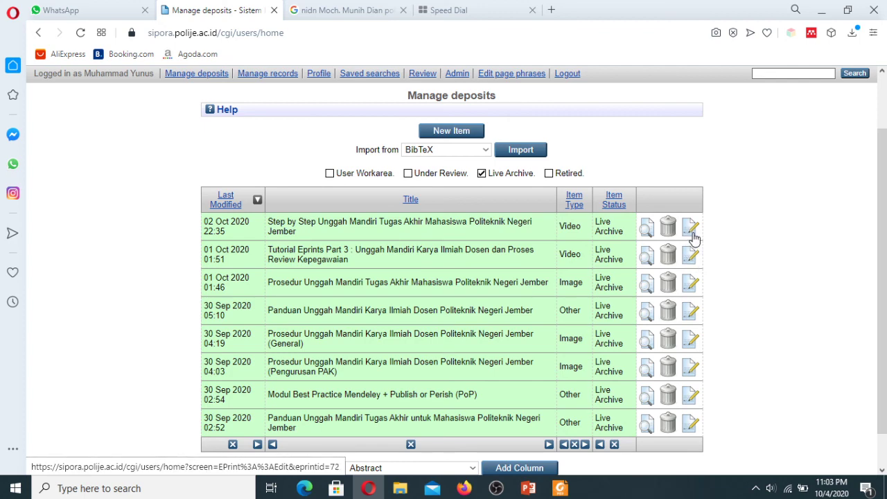
left_click_drag(884, 250, 859, 206)
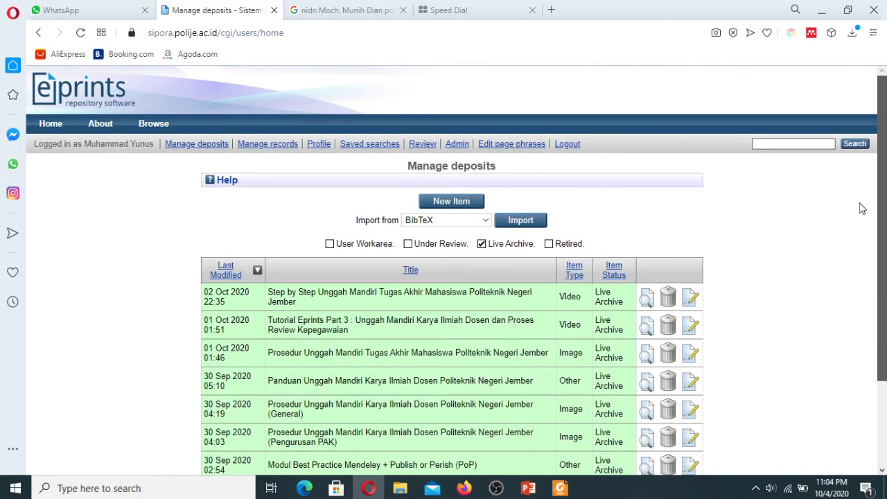